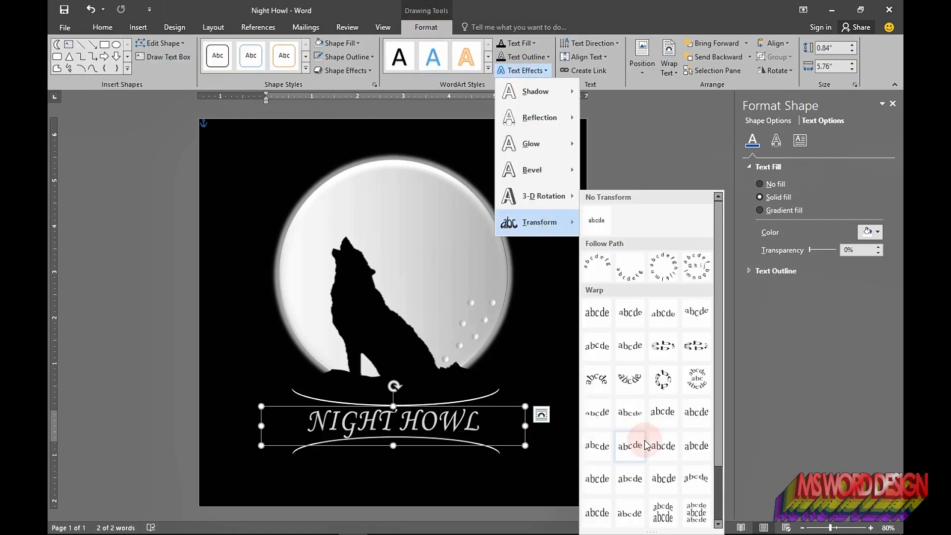
Apply a warp transform that pinches the middle of the NIGHT HOWL text and adjust the upper edge of its box.
left_click(637, 435)
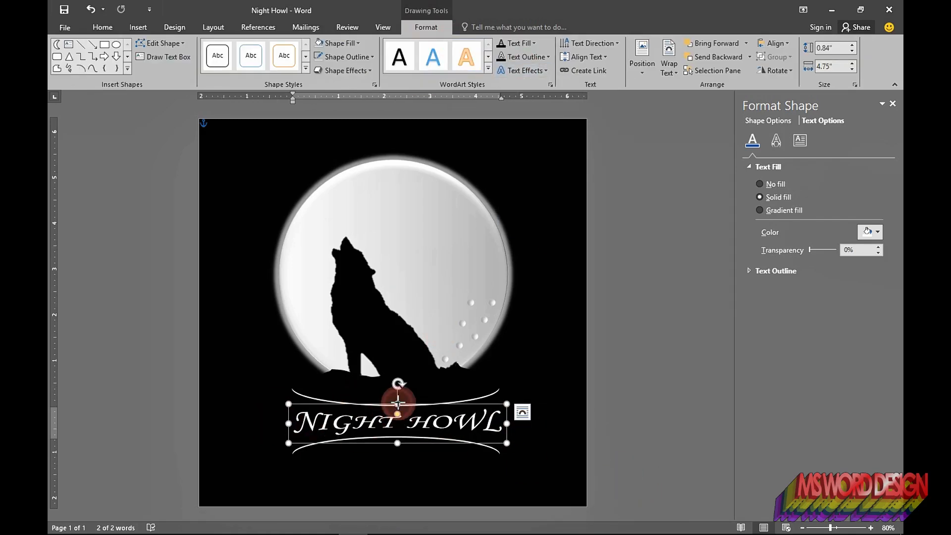
left_click_drag(398, 404, 396, 399)
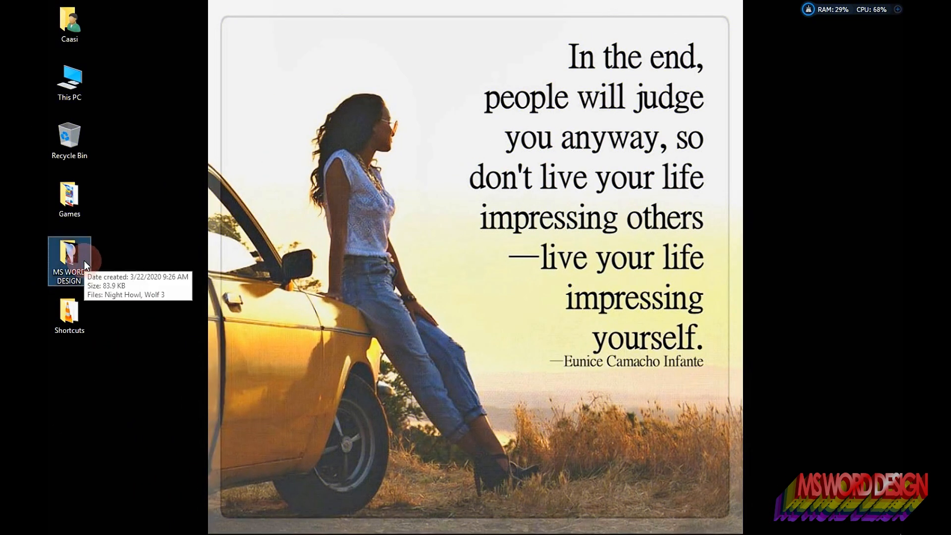
Examine the finished Night Howl image from the desktop's MS WORD DESIGN folder full screen and up close, then put the windows away.
double_click(84, 260)
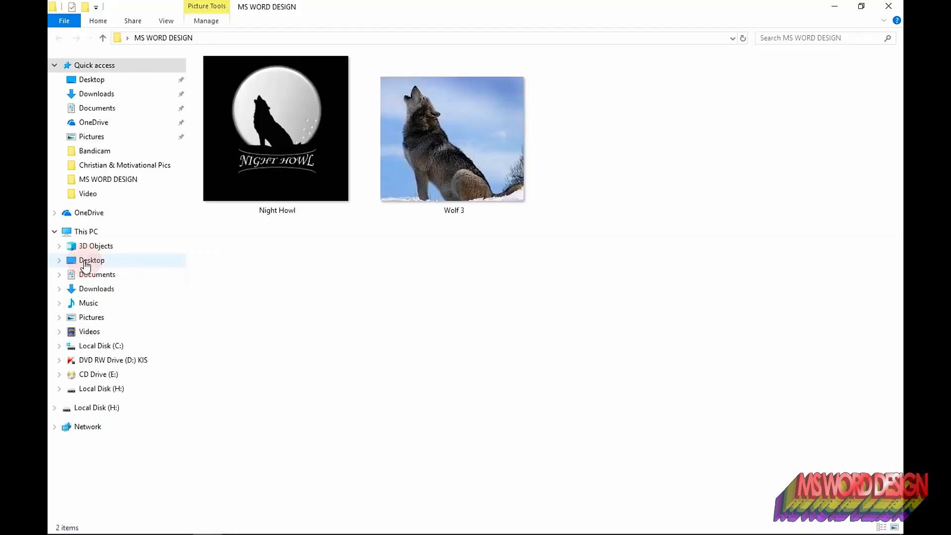
double_click(259, 172)
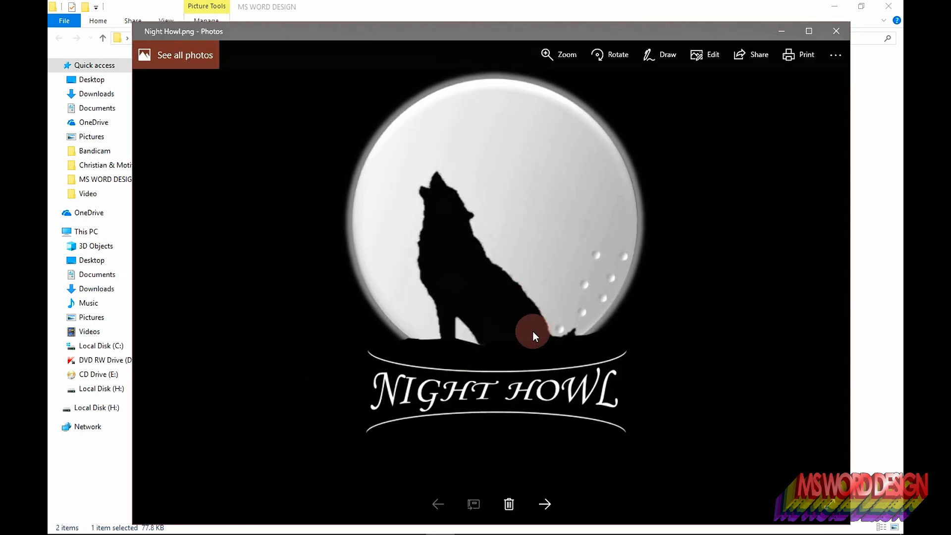
left_click(830, 504)
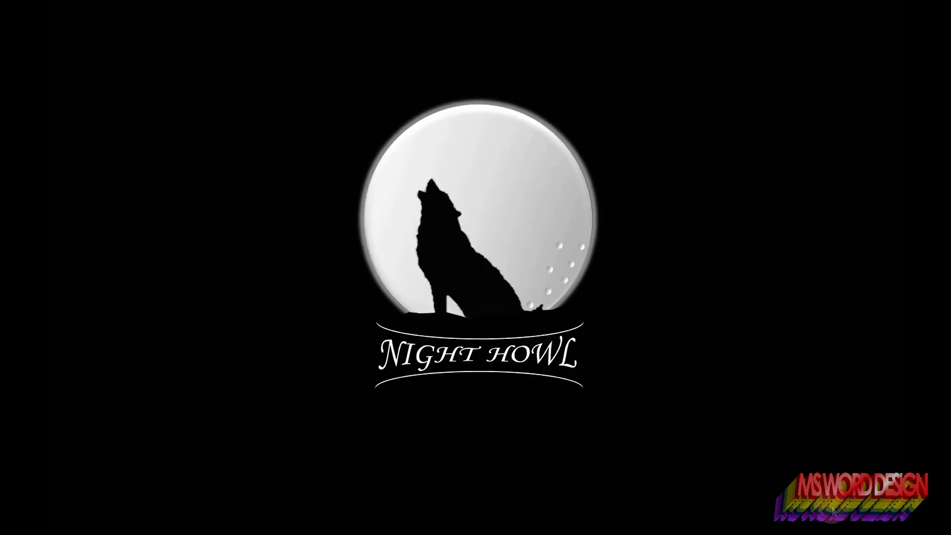
scroll(530, 443, "up", 2)
scroll(530, 442, "up", 2)
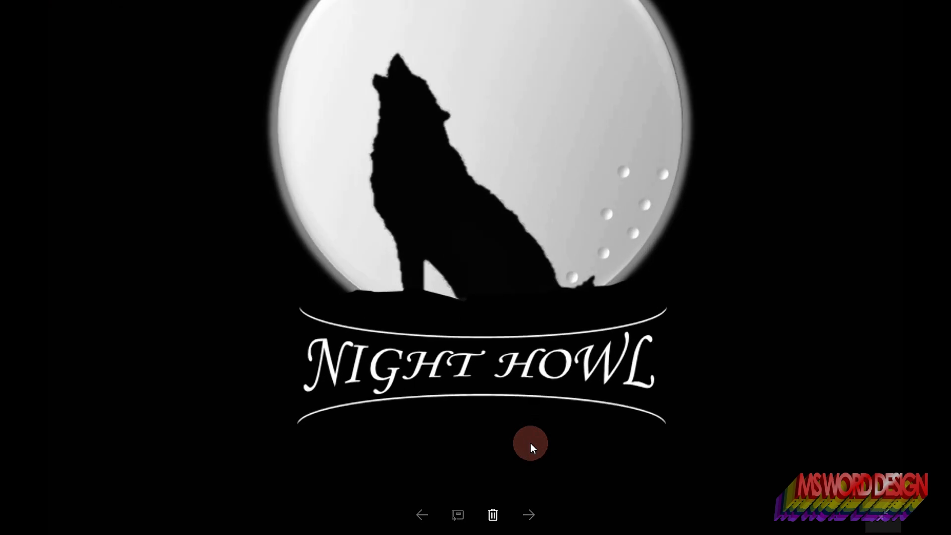
left_click_drag(489, 213, 486, 325)
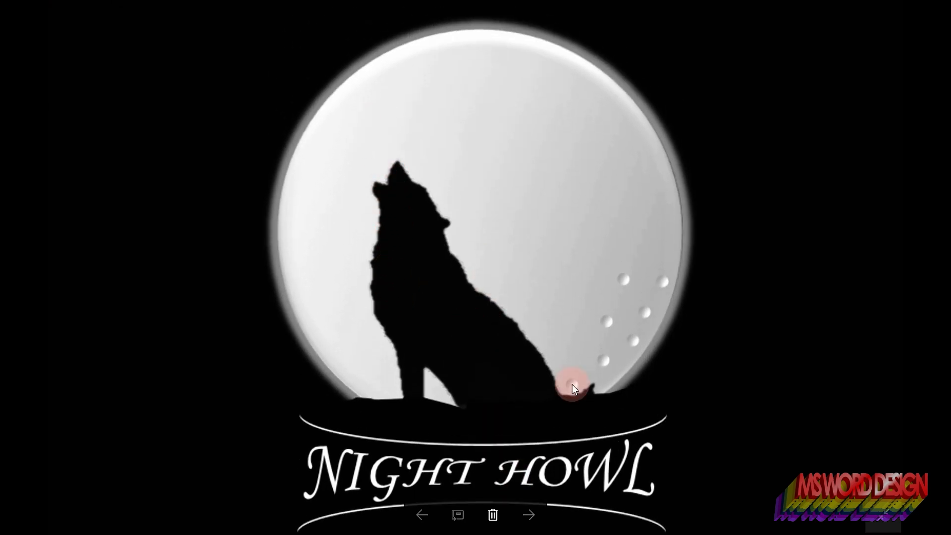
key("Escape")
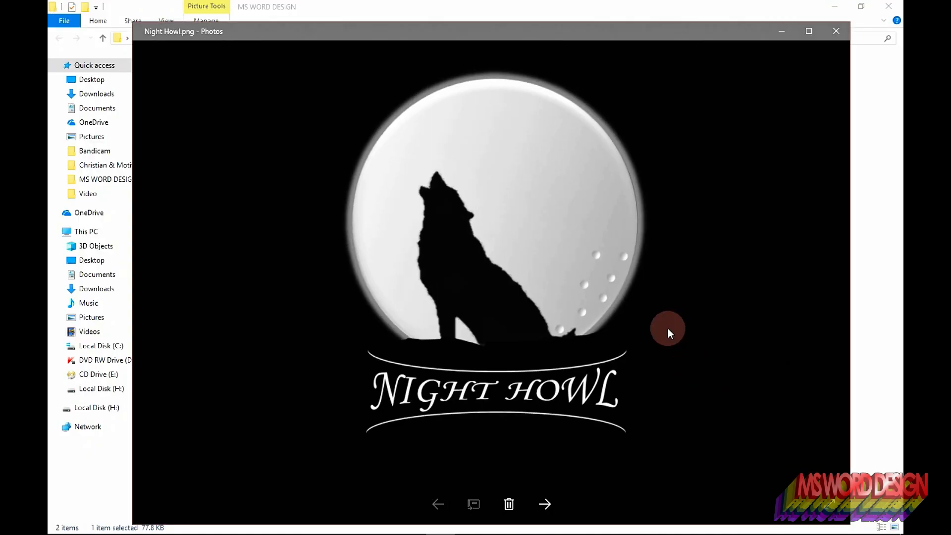
left_click(787, 32)
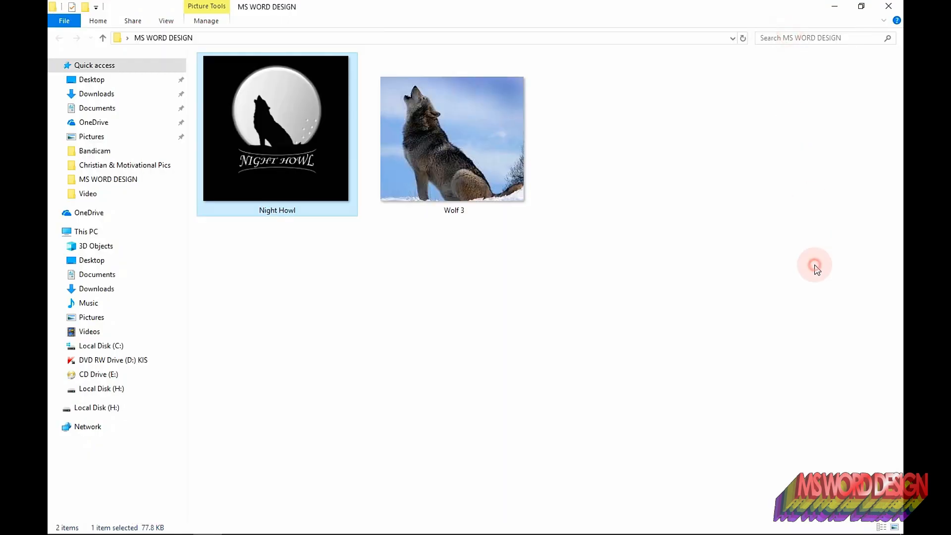
left_click(567, 135)
left_click(846, 6)
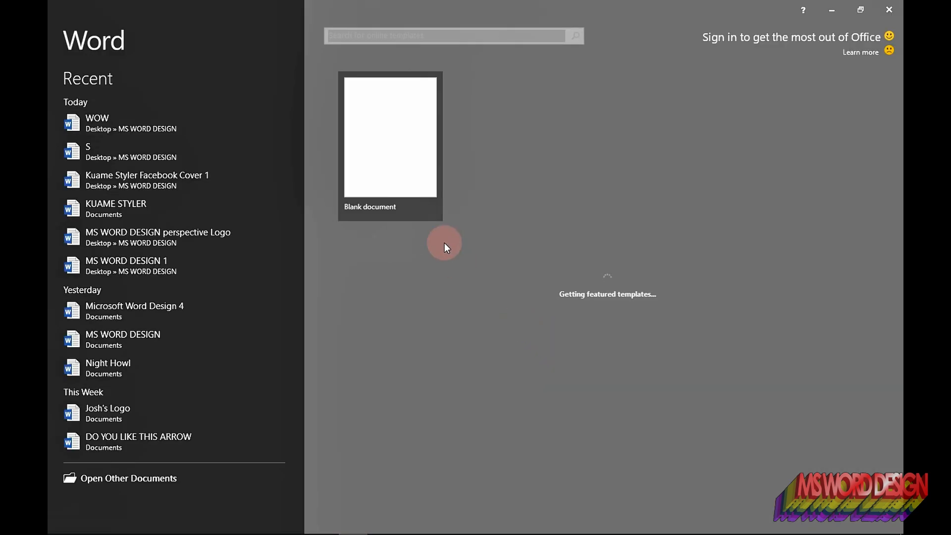
Create a blank Word document and dismiss the Office update notice.
left_click(394, 179)
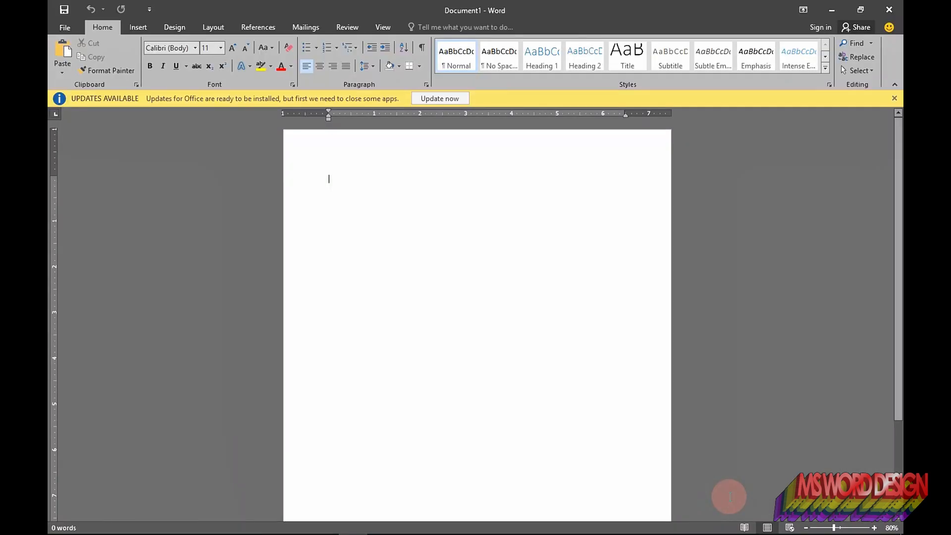
left_click(874, 527)
left_click(874, 528)
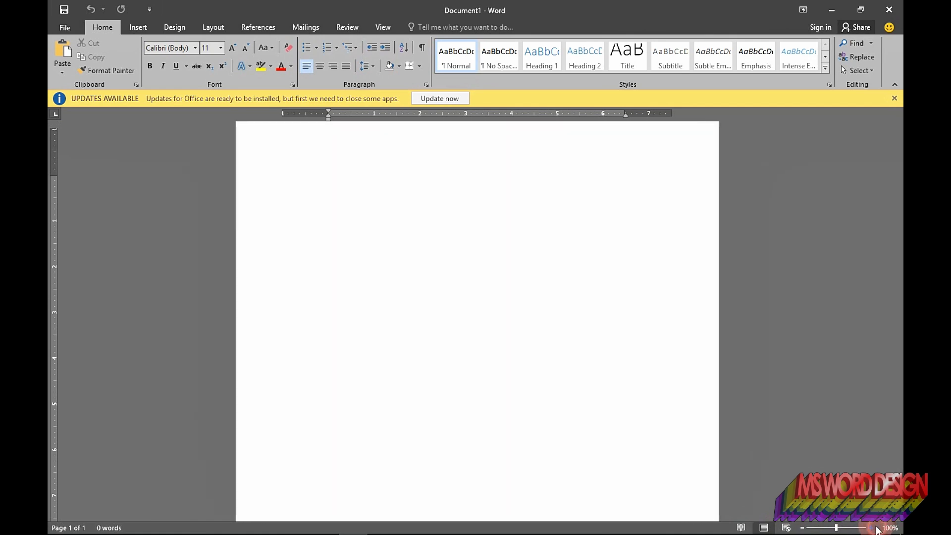
left_click(892, 98)
Start saving the document as a new file in the MS WORD DESIGN folder on the Desktop.
left_click(58, 35)
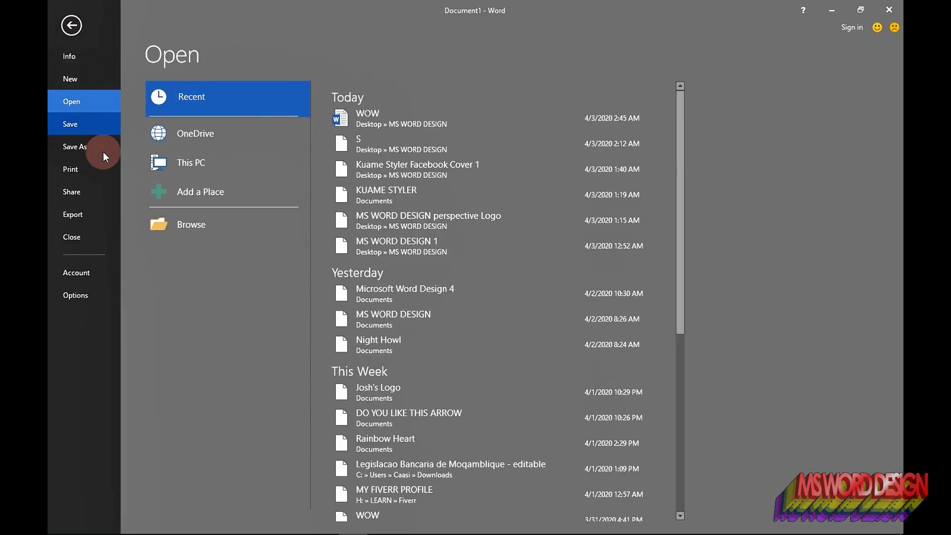
left_click(102, 151)
left_click(201, 192)
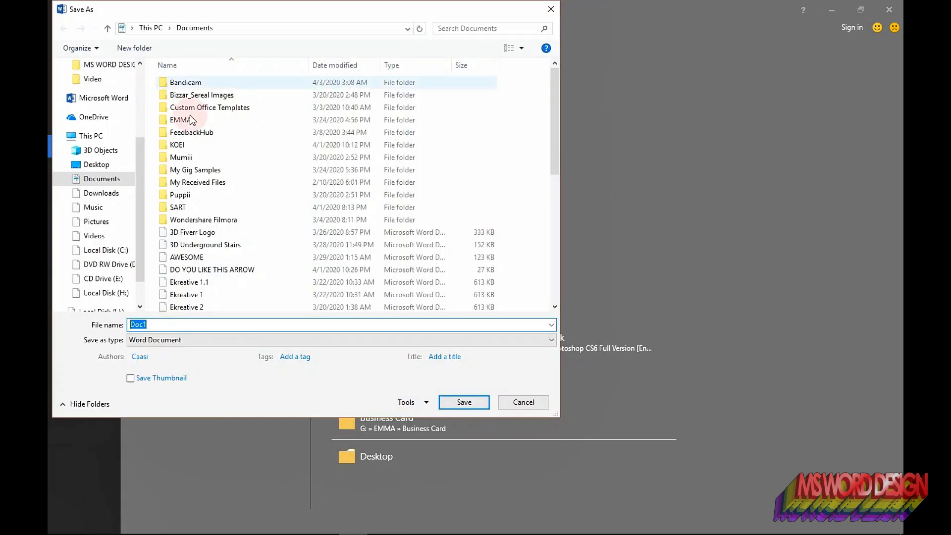
left_click(97, 168)
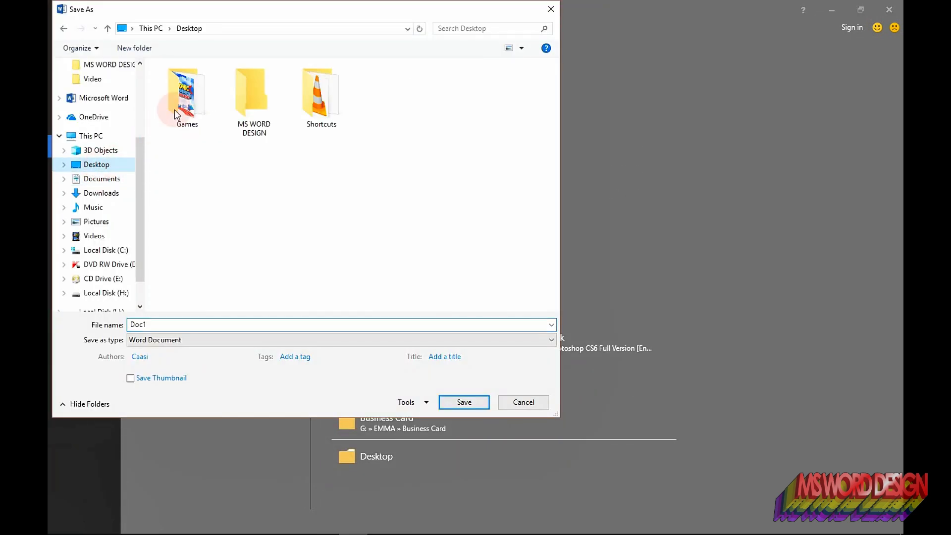
double_click(231, 100)
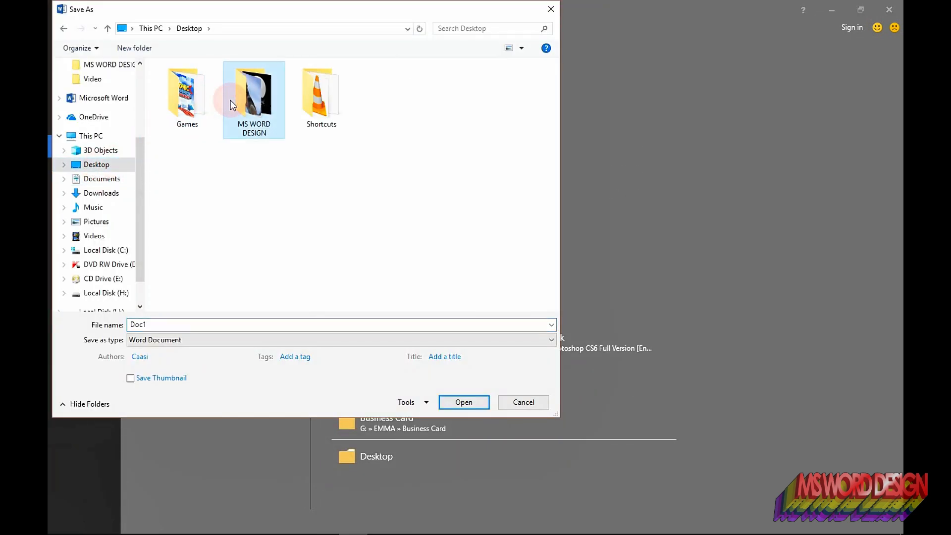
Name the file Night Howl and save it as a Word document.
double_click(204, 325)
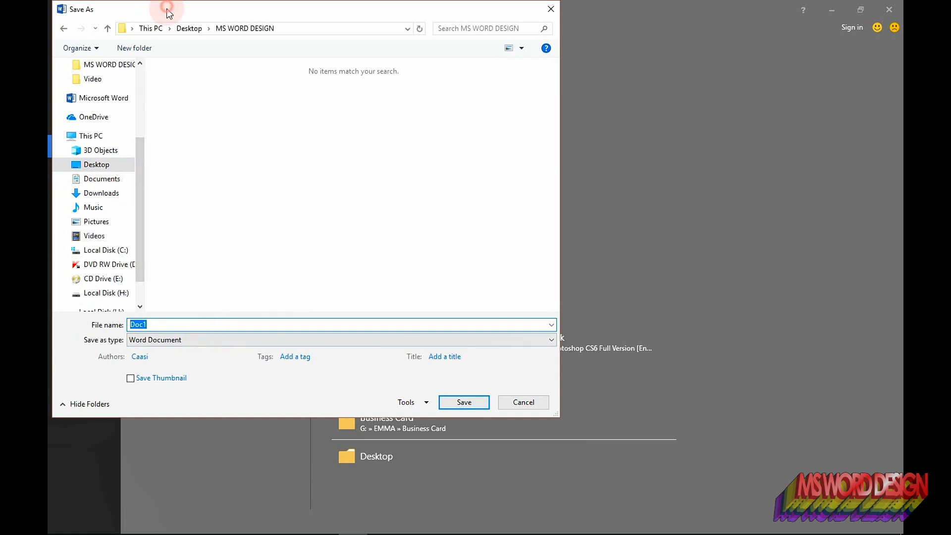
left_click_drag(167, 8, 171, 33)
type("N")
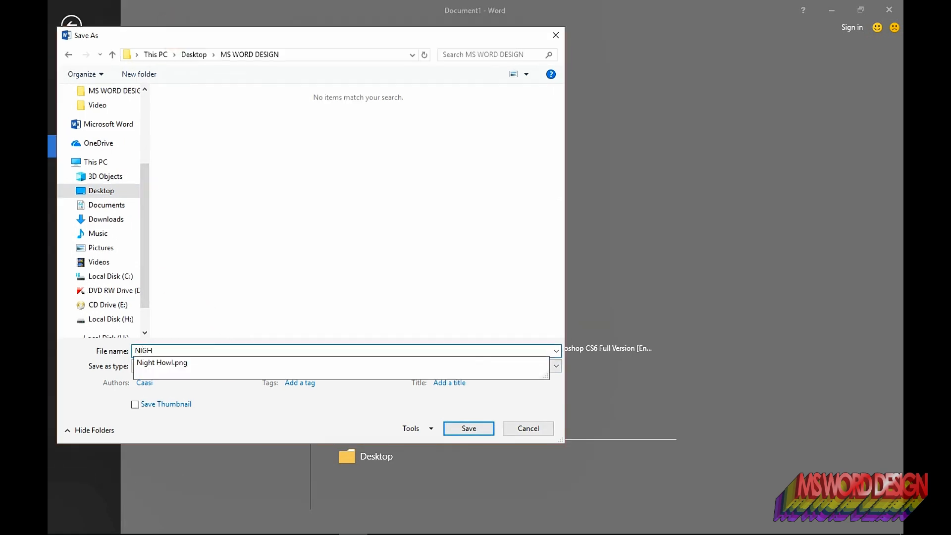
type("IGH")
key("Down")
key("BackSpace")
key("BackSpace")
left_click(456, 425)
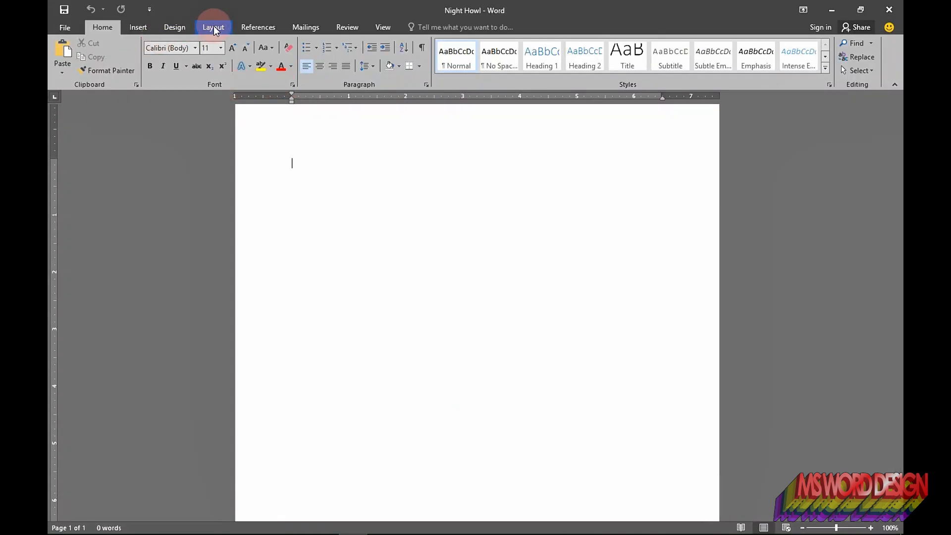
Set a custom square paper size of 8.5" wide by 8.5" high for the whole document.
left_click(214, 28)
left_click(129, 62)
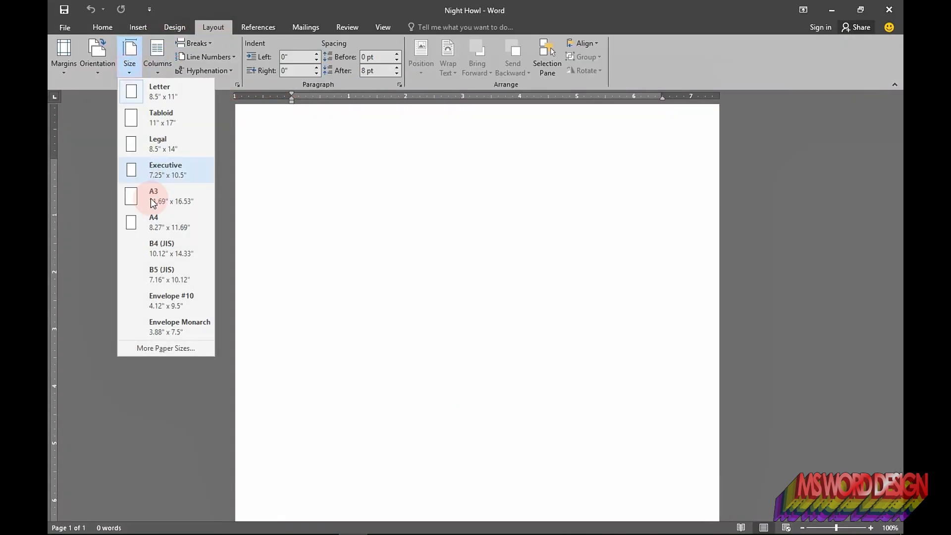
left_click(179, 348)
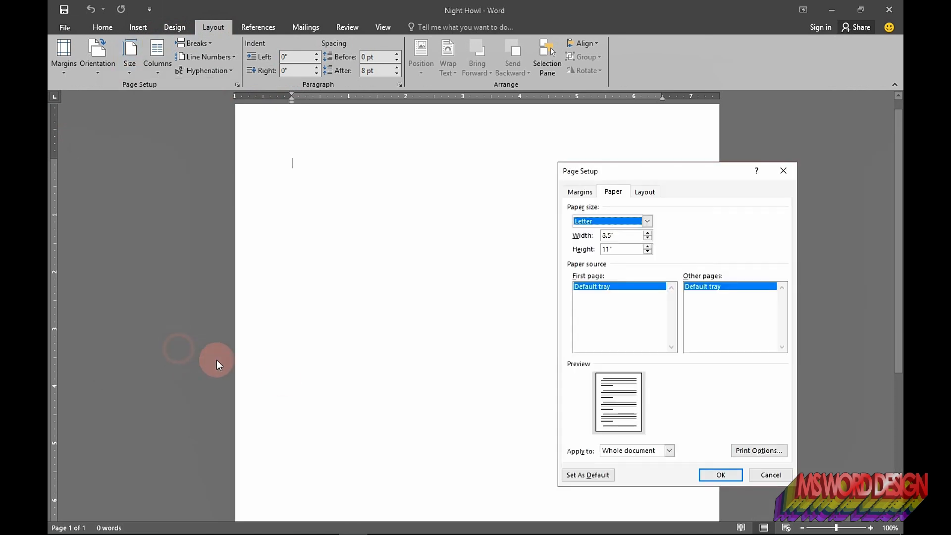
left_click(610, 237)
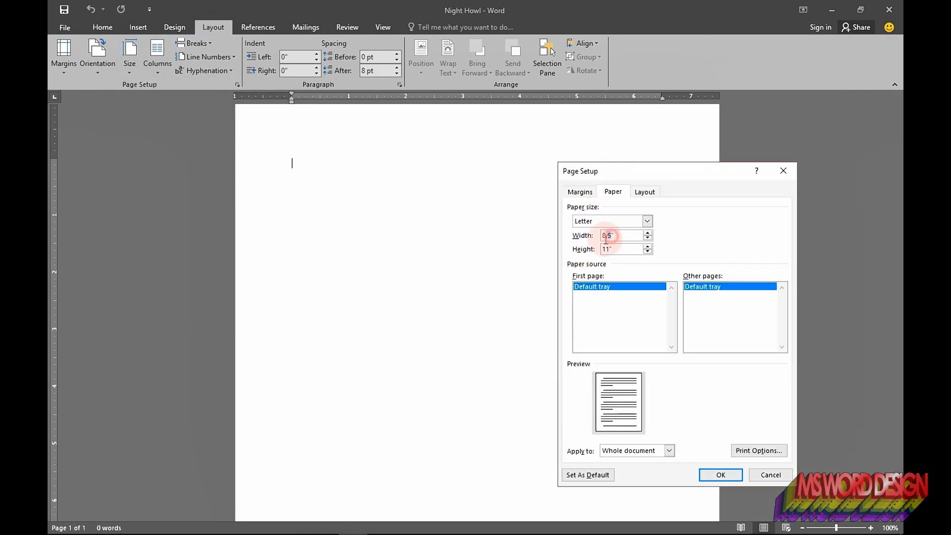
left_click(610, 248)
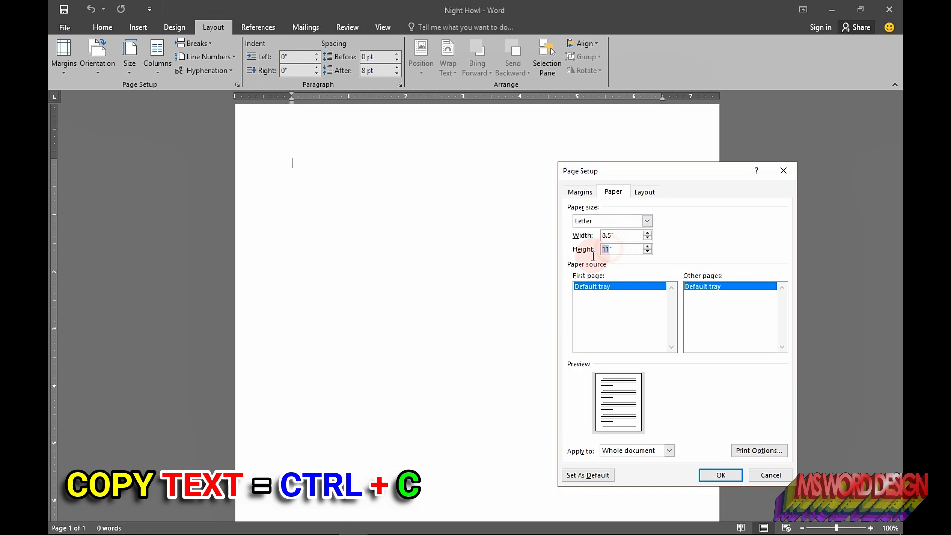
type("8.5")
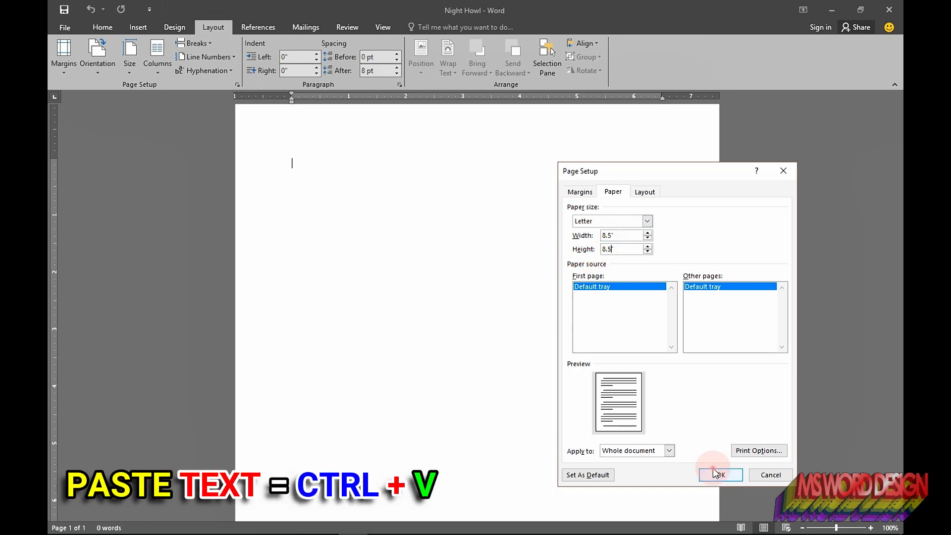
left_click(717, 473)
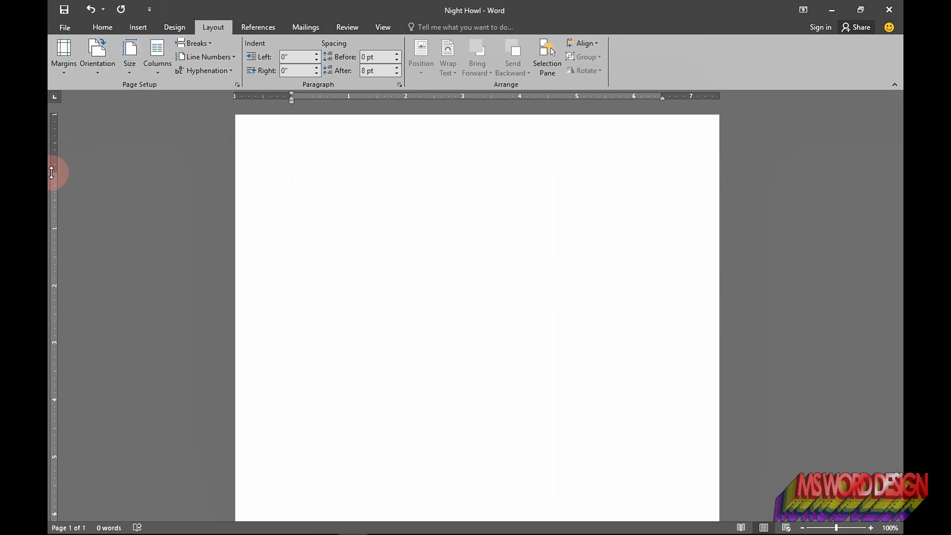
Reduce the page's top and left margins to zero.
left_click_drag(51, 172, 53, 115)
left_click_drag(292, 95, 231, 102)
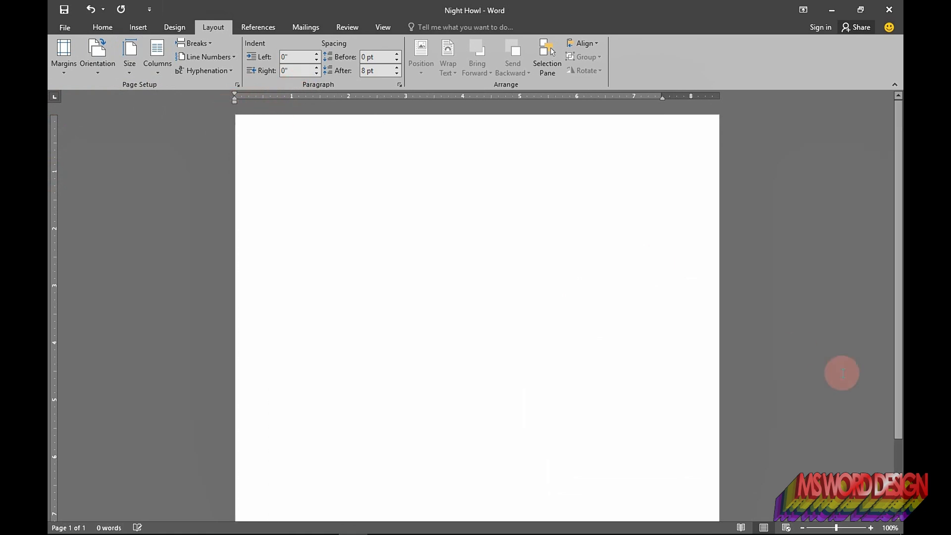
left_click(802, 528)
left_click(802, 528)
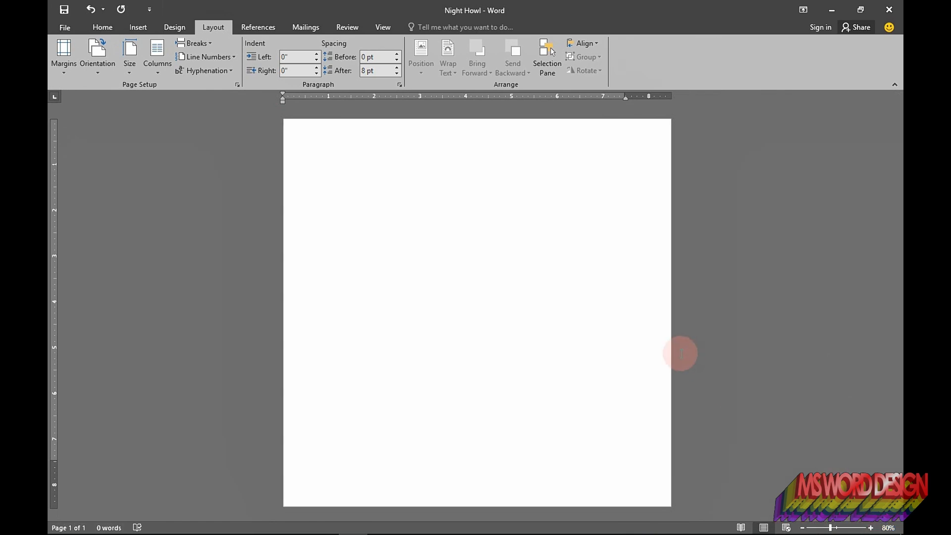
Draw a rectangle about 8.49" by 8.49" covering the whole page.
left_click(130, 25)
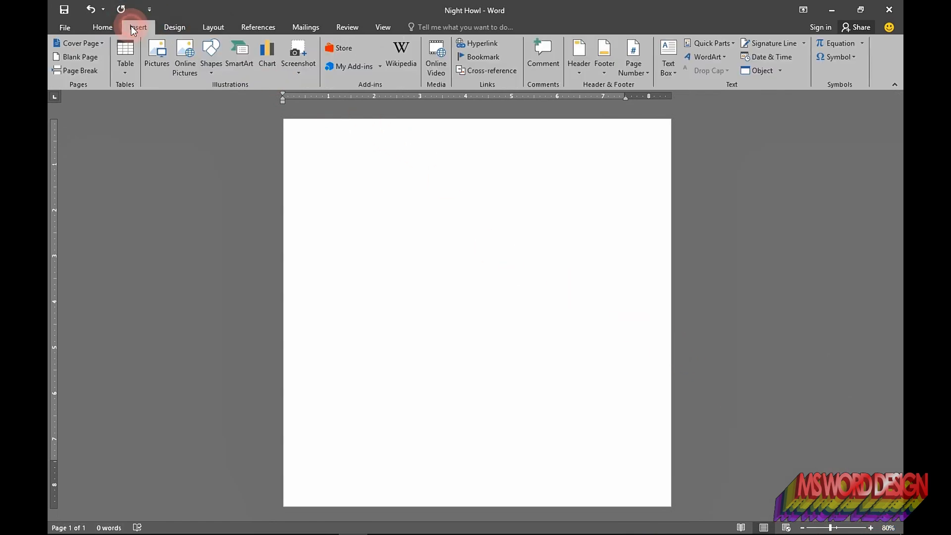
left_click(208, 70)
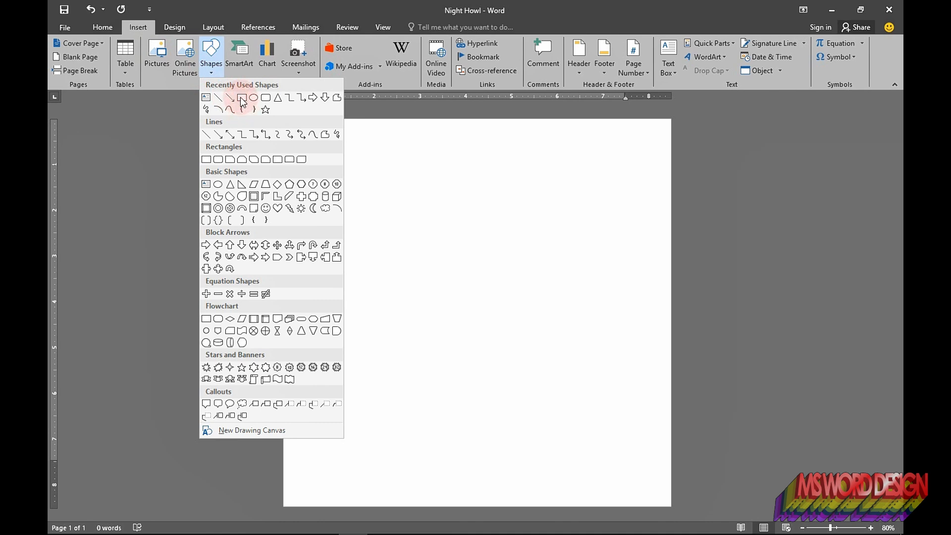
left_click(242, 98)
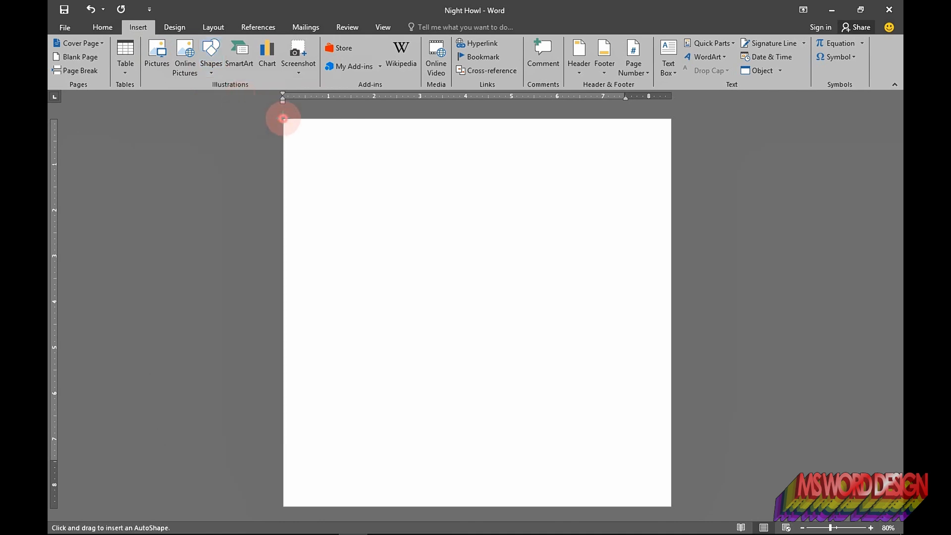
left_click_drag(283, 118, 672, 506)
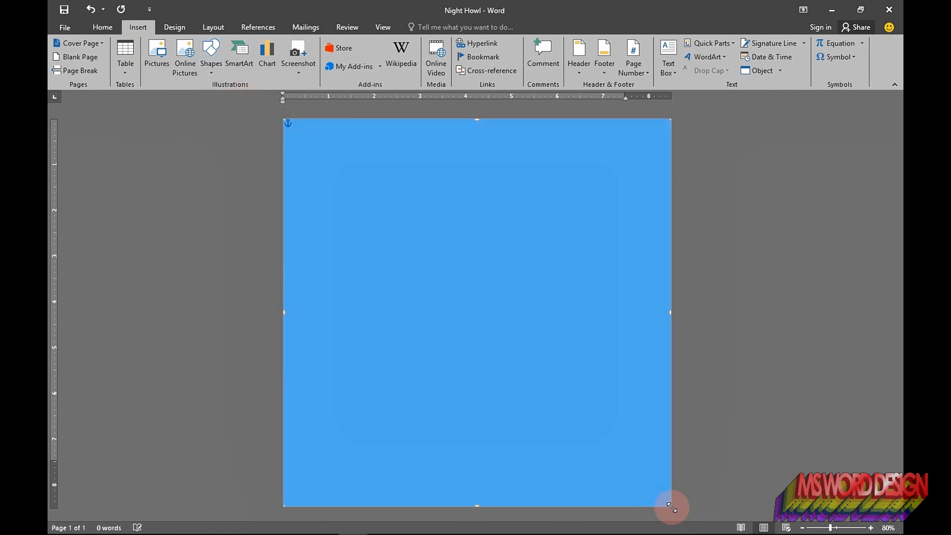
Set the rectangle's absolute height and width to 8.5" each.
right_click(615, 380)
left_click(647, 353)
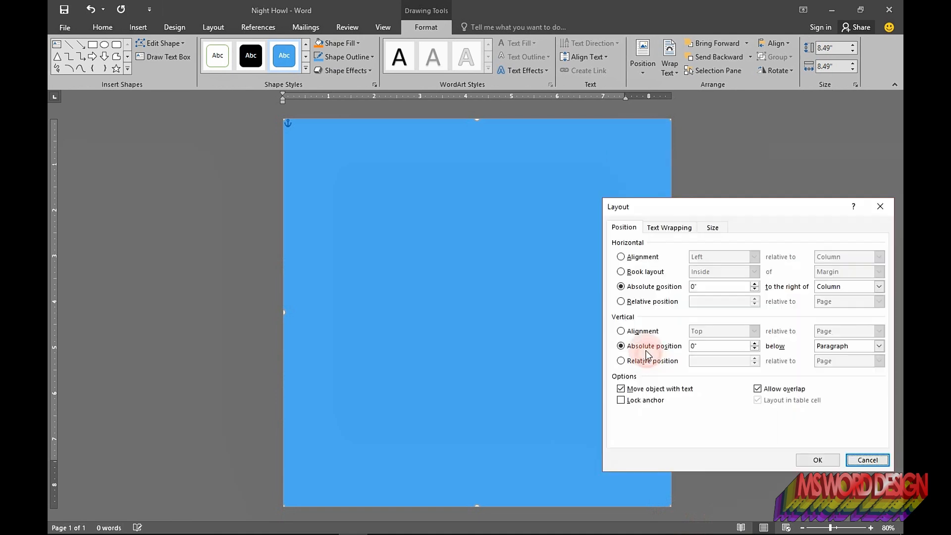
left_click(704, 229)
left_click(681, 256)
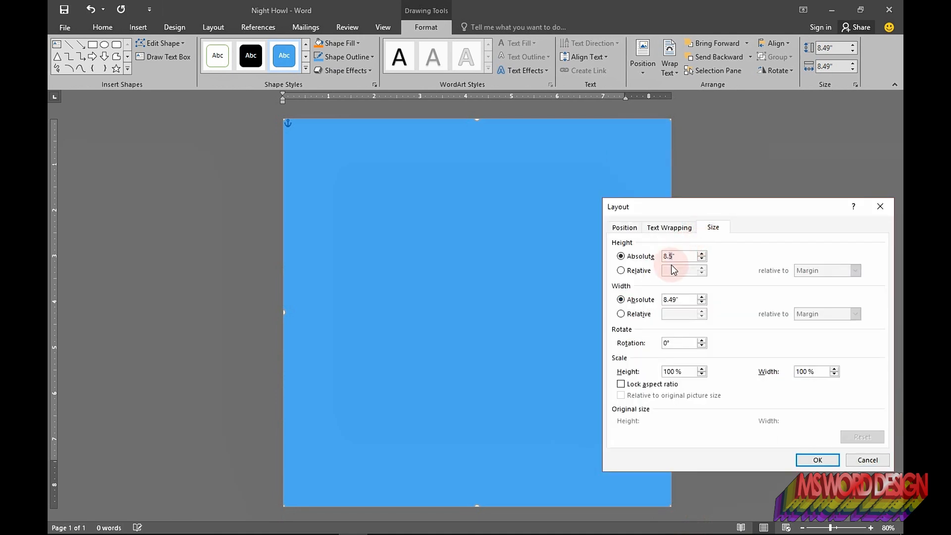
double_click(675, 257)
key("ctrl+c")
double_click(677, 299)
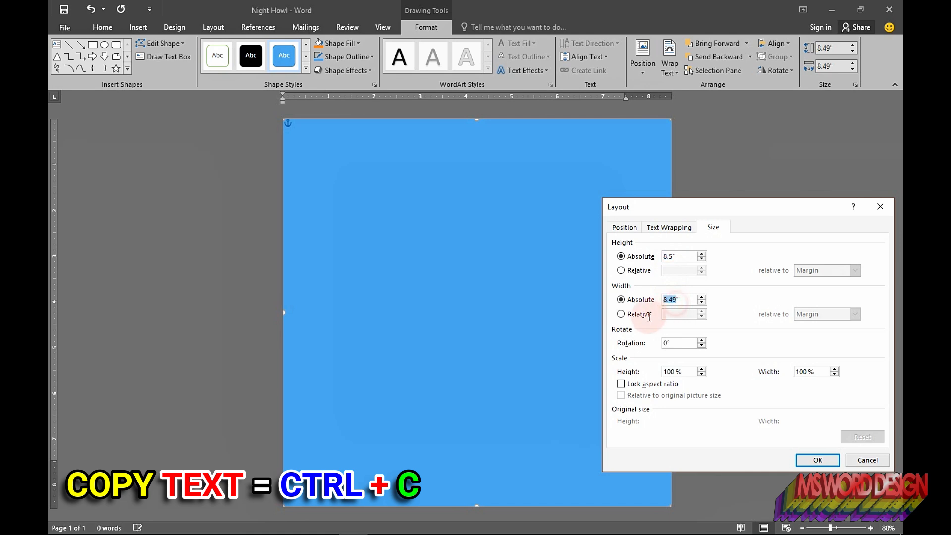
key("ctrl+v")
left_click(817, 460)
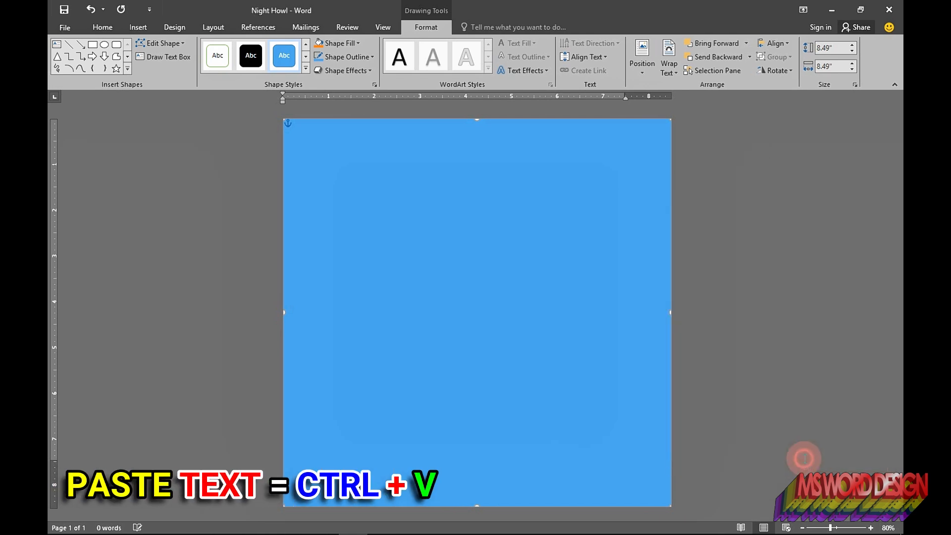
Fill the page-sized rectangle with black and remove its outline.
left_click(334, 44)
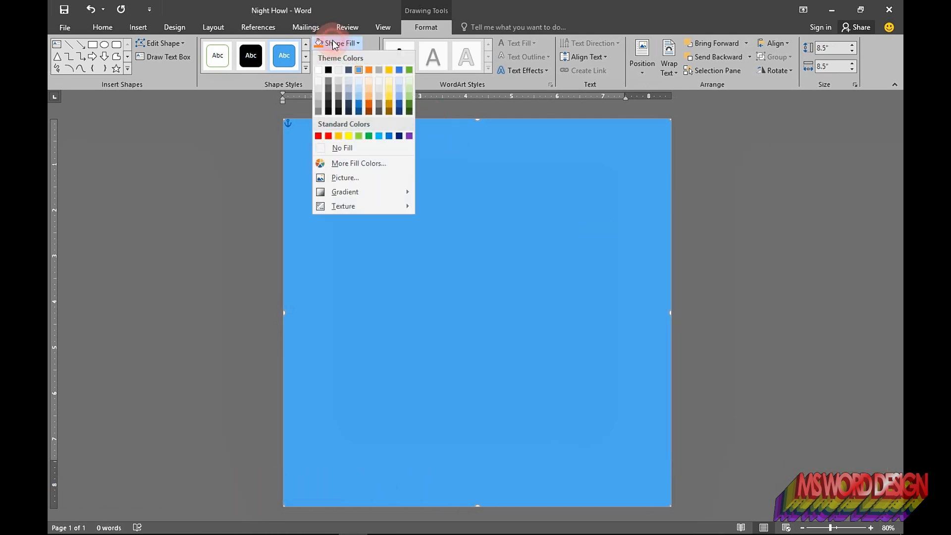
left_click(329, 70)
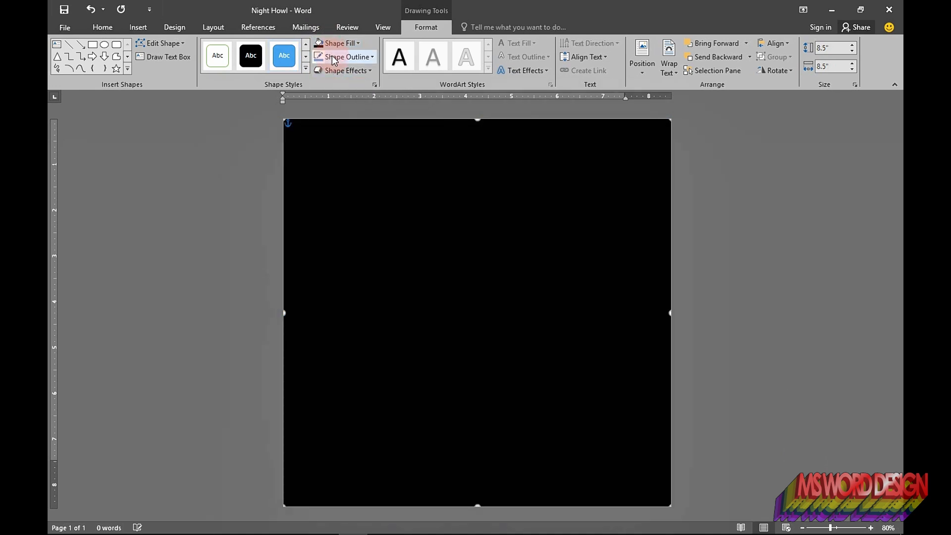
left_click(346, 57)
left_click(351, 163)
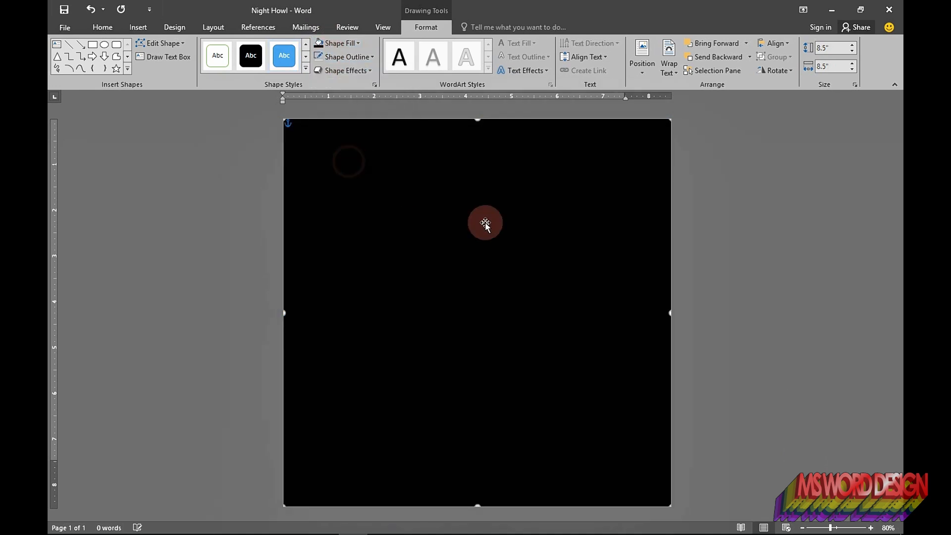
left_click(737, 245)
left_click(613, 202)
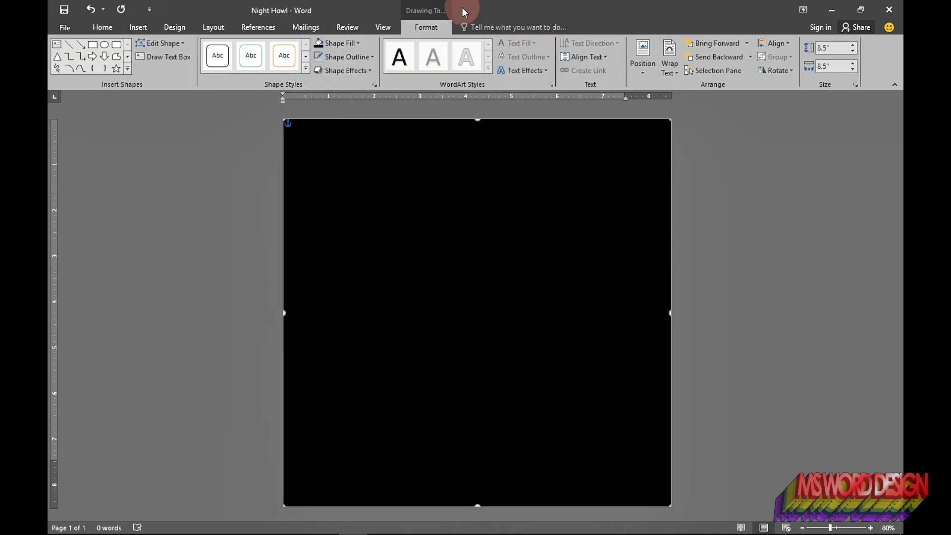
Place the black rectangle behind text and fix its position on the page.
left_click(674, 66)
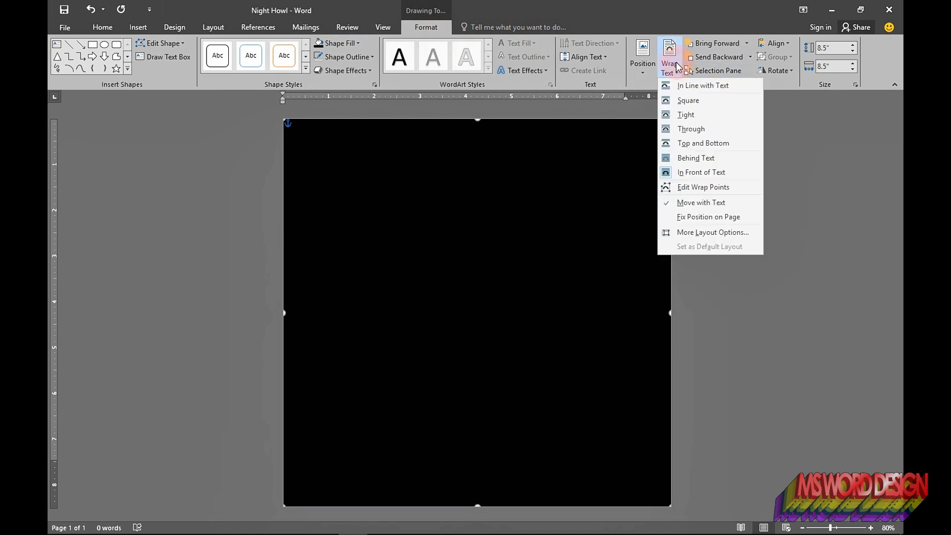
left_click(694, 157)
left_click(670, 61)
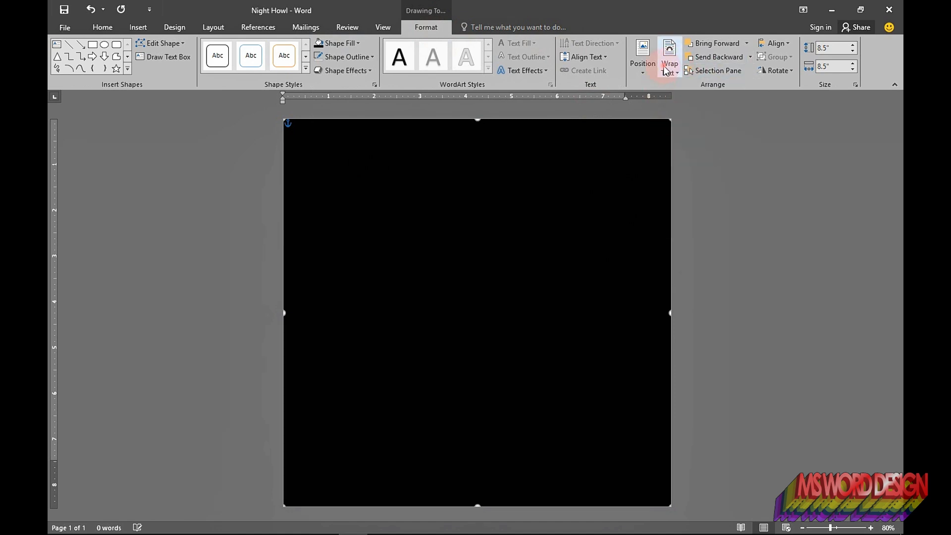
left_click(702, 218)
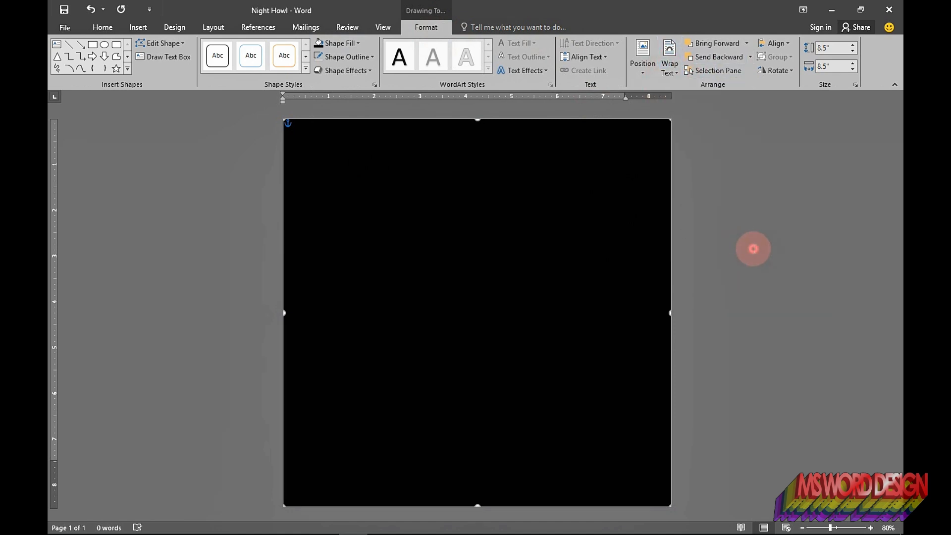
left_click(753, 249)
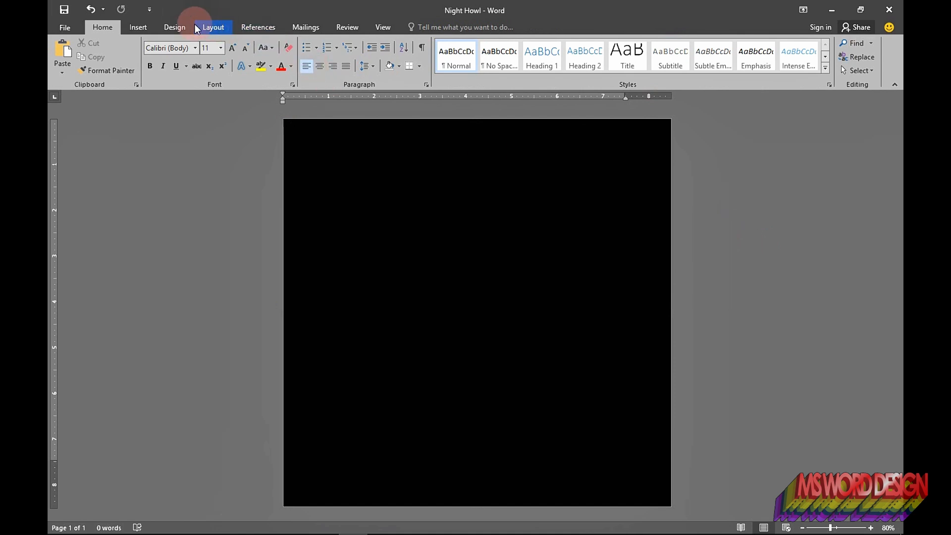
Draw an oval about 4.94" high by 4.79" wide on the upper middle of the black background and remove its outline.
left_click(138, 27)
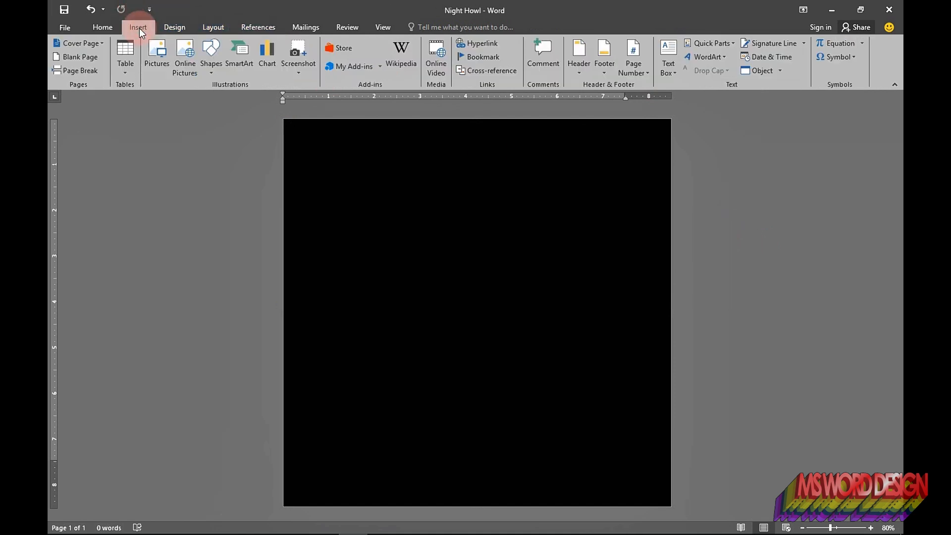
left_click(212, 64)
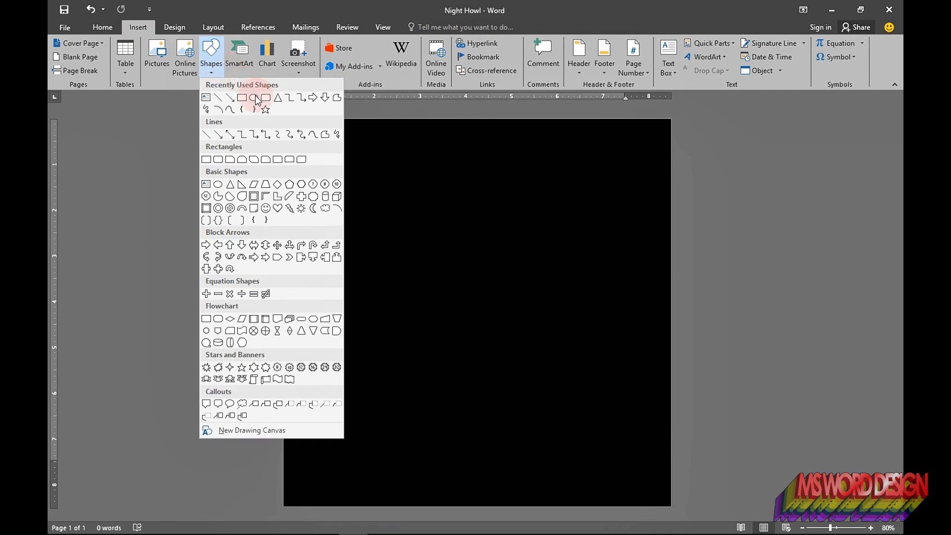
left_click(254, 98)
mouse_move(379, 158)
left_mouse_down()
mouse_move(430, 259)
mouse_move(467, 280)
mouse_move(489, 325)
mouse_move(584, 386)
mouse_move(599, 384)
left_mouse_up()
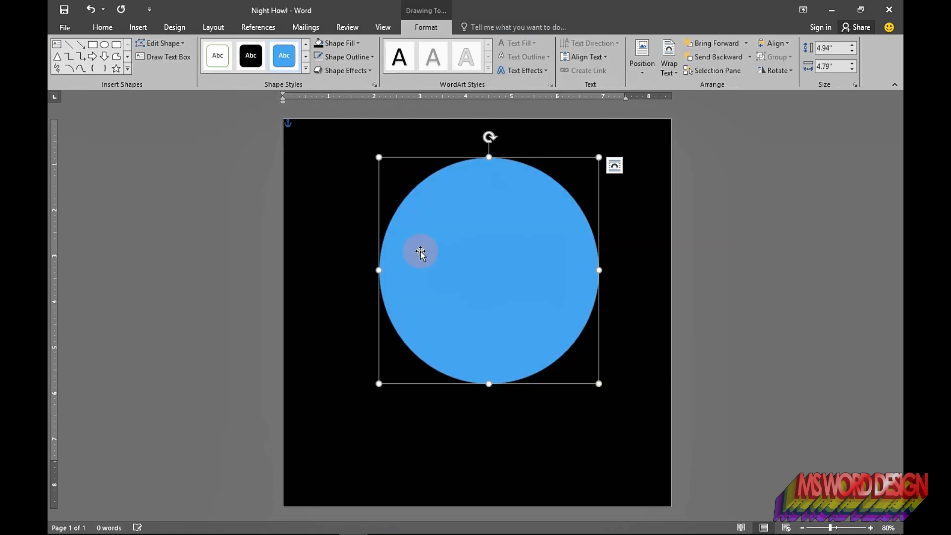
left_click(342, 56)
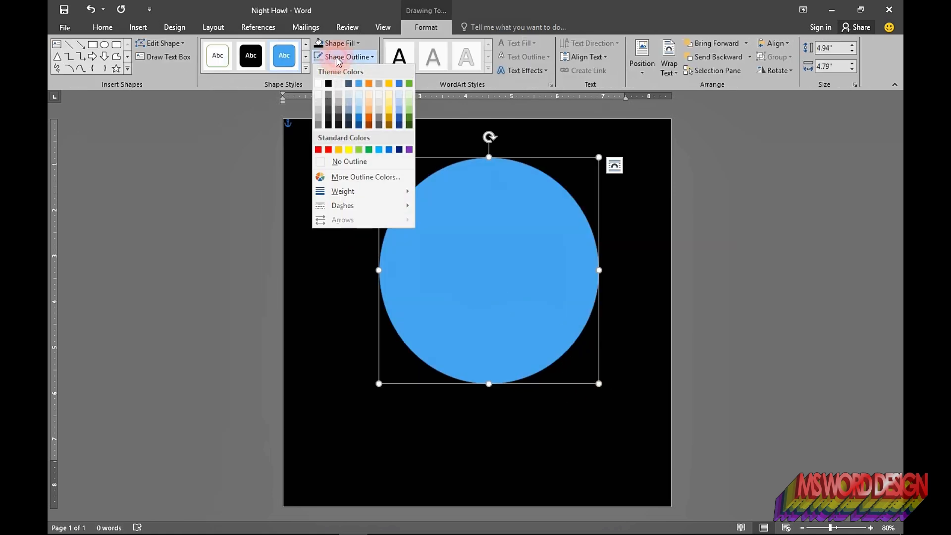
left_click(323, 163)
Set the oval's layout to a fixed position on the page.
right_click(466, 283)
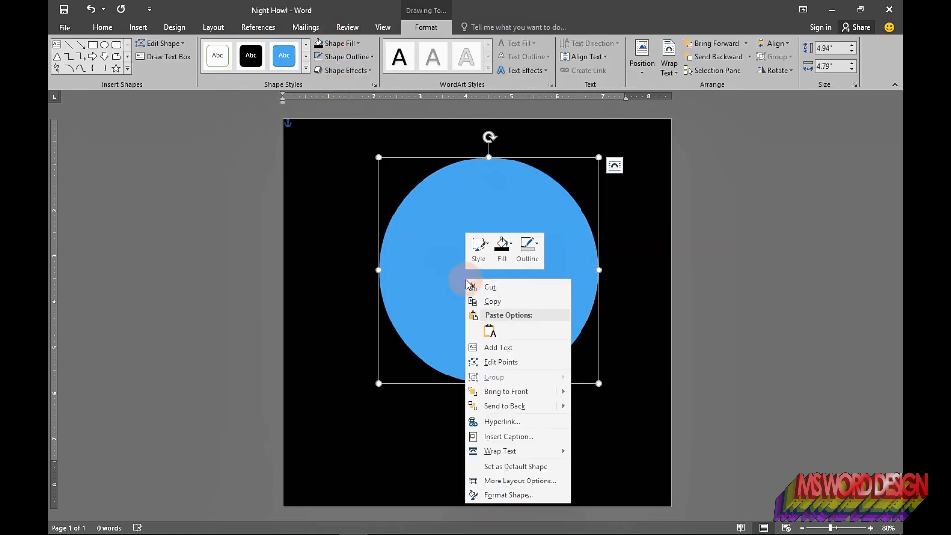
left_click(614, 165)
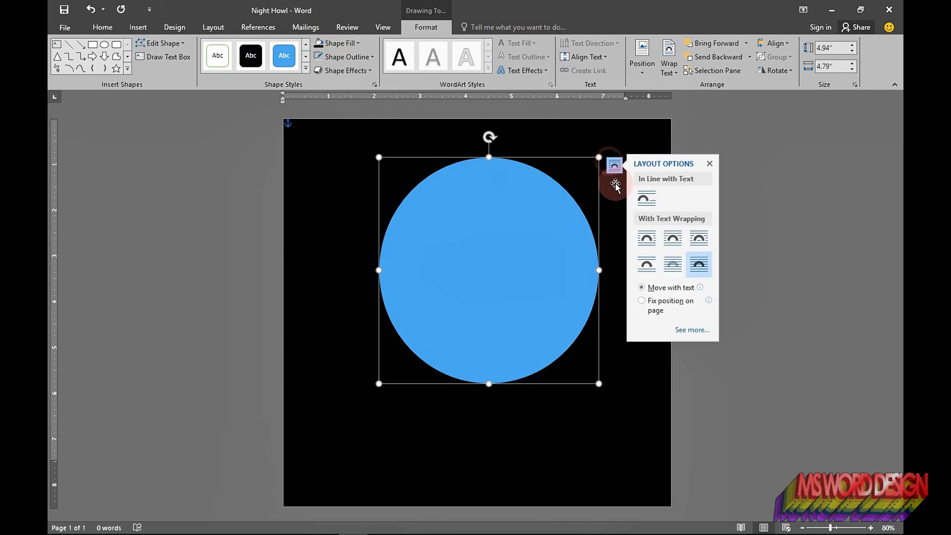
left_click(668, 305)
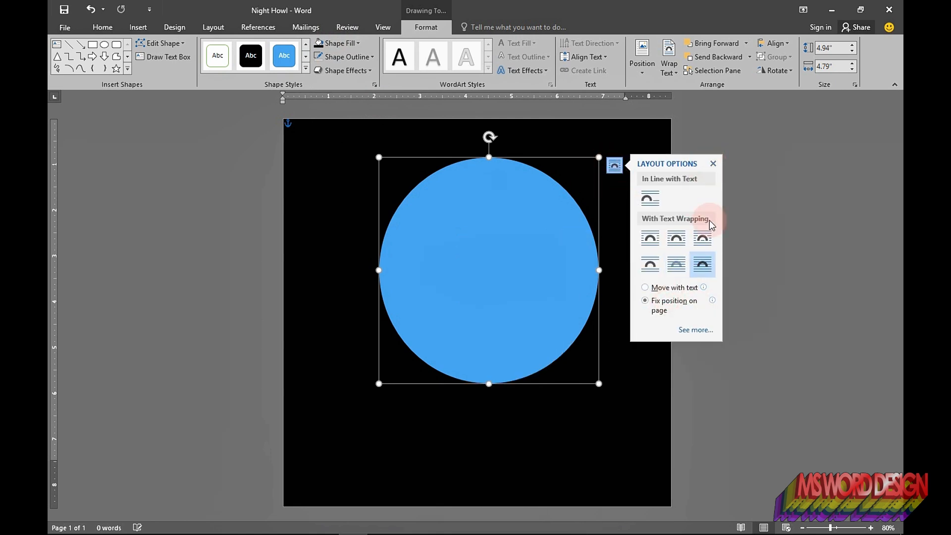
left_click(713, 163)
Set the oval's absolute height and width to 5" each and centre the resulting circle horizontally, slightly above the page's middle.
right_click(514, 240)
left_click(559, 441)
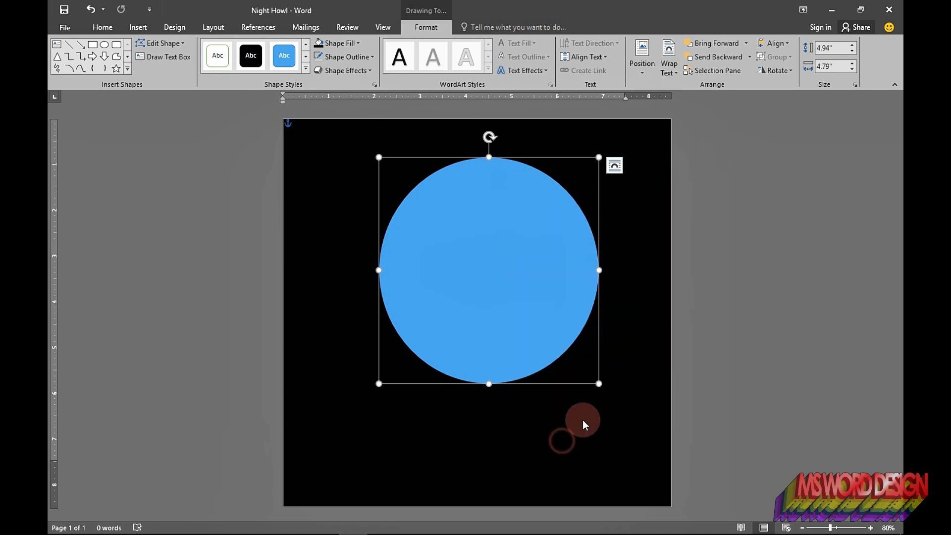
left_click(713, 227)
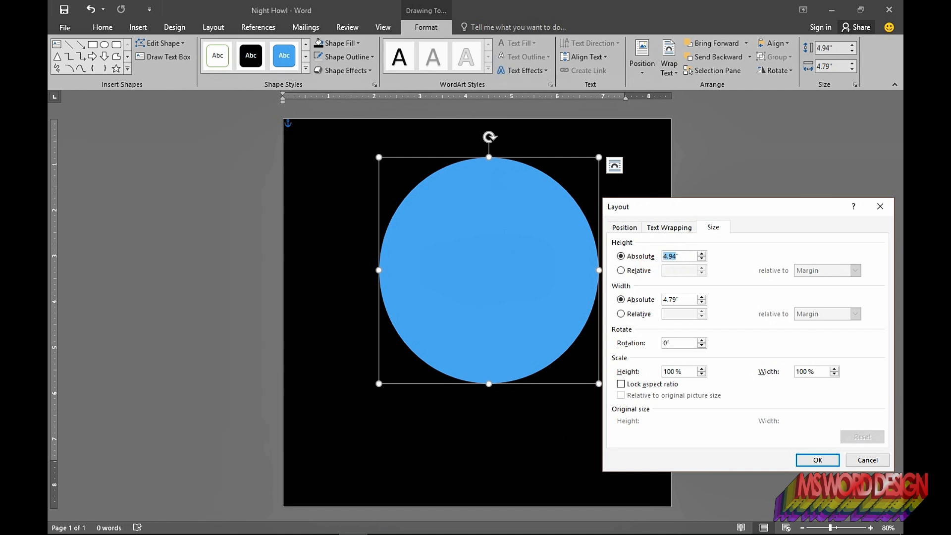
type("5")
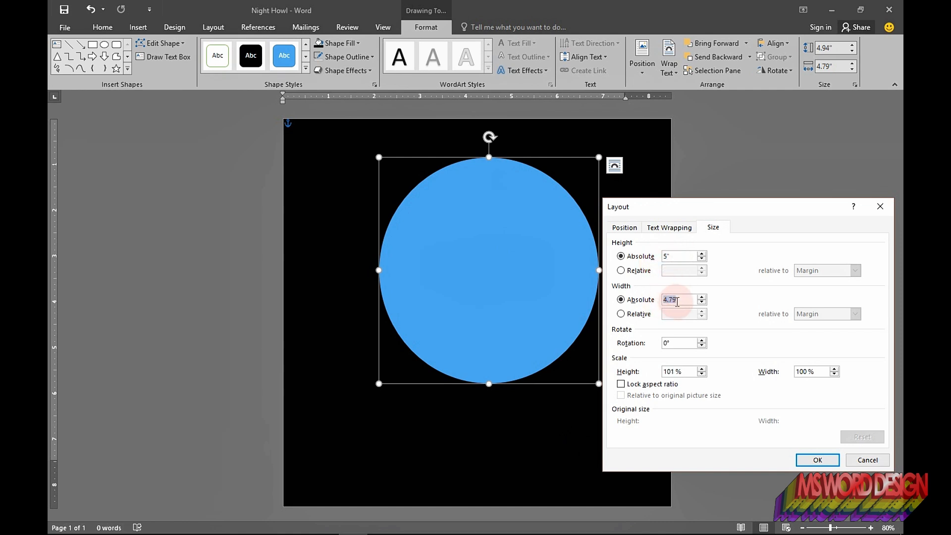
left_click(675, 300)
type("5")
left_click(817, 460)
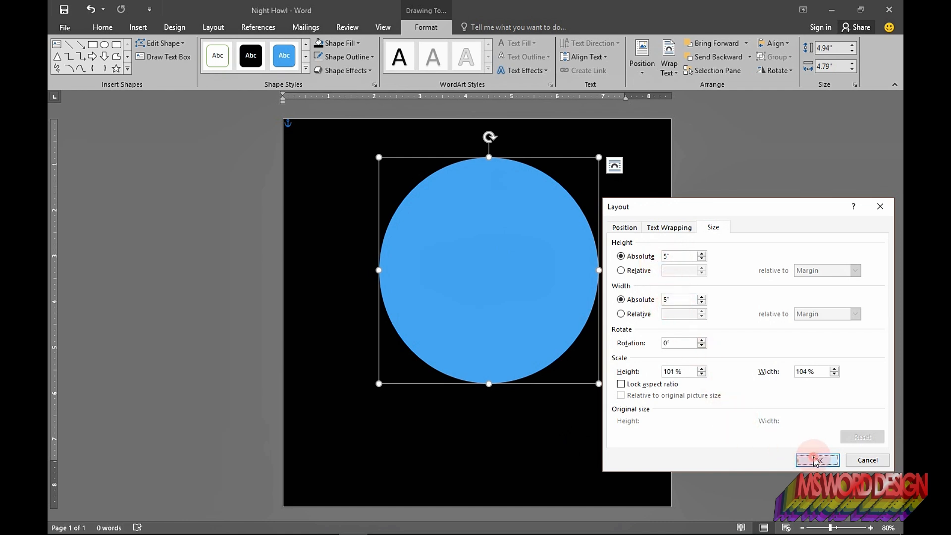
left_click_drag(470, 295, 446, 303)
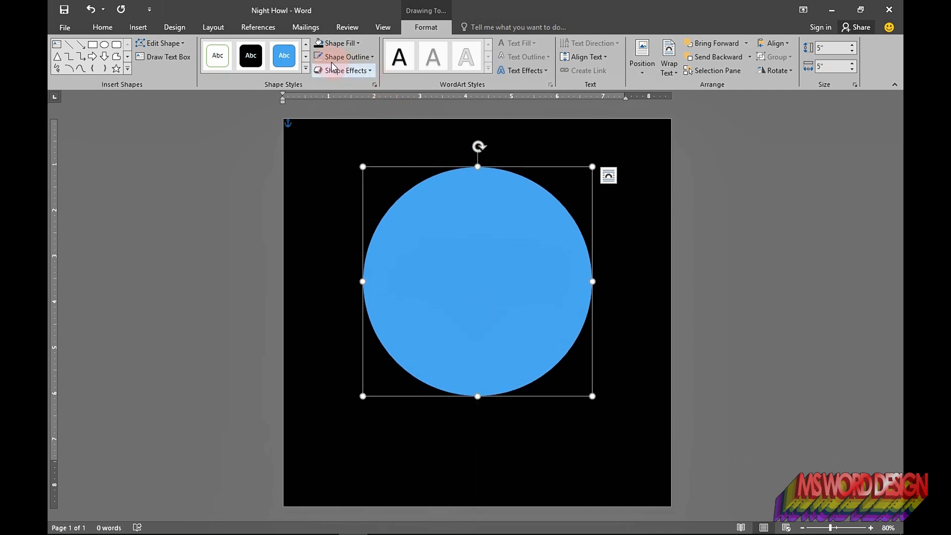
Give the circle a dark linear gradient that darkens from left to right and open its detailed gradient settings.
left_click(340, 43)
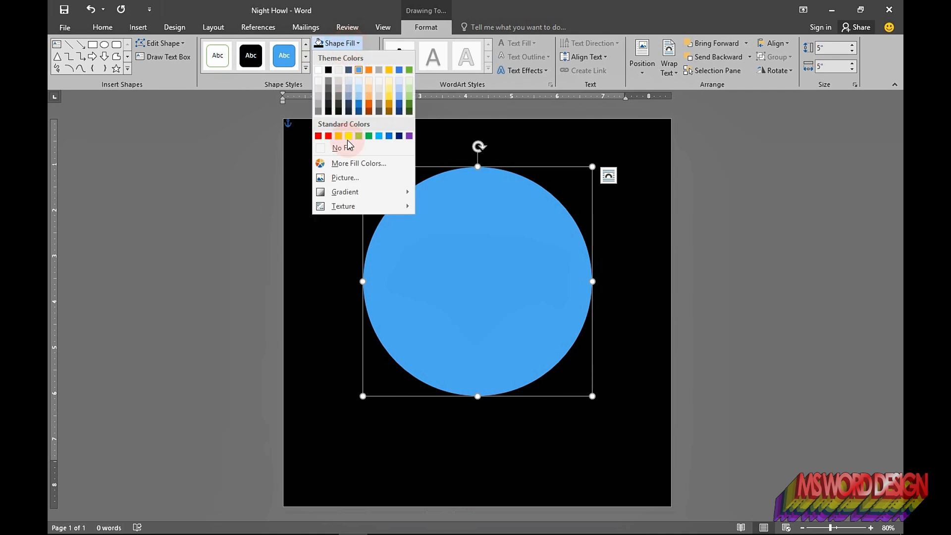
mouse_move(369, 192)
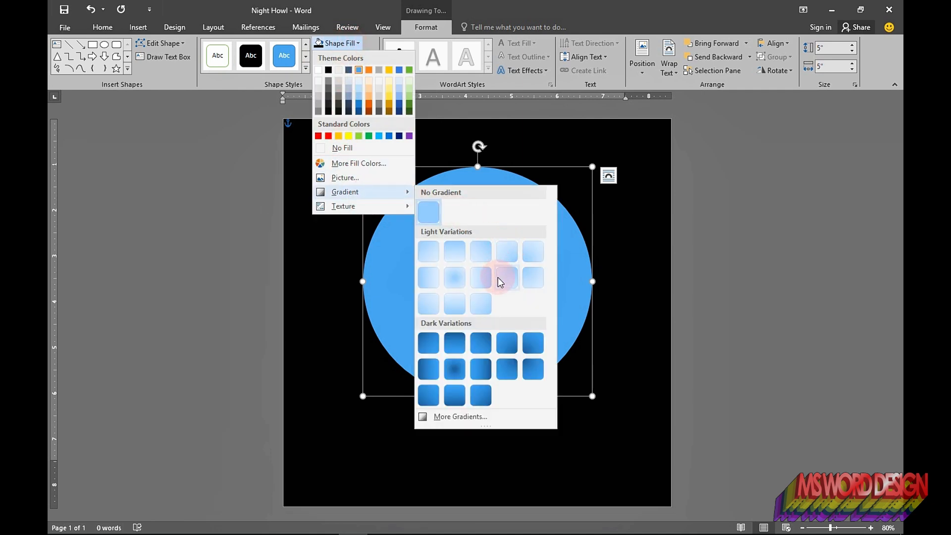
left_click(479, 370)
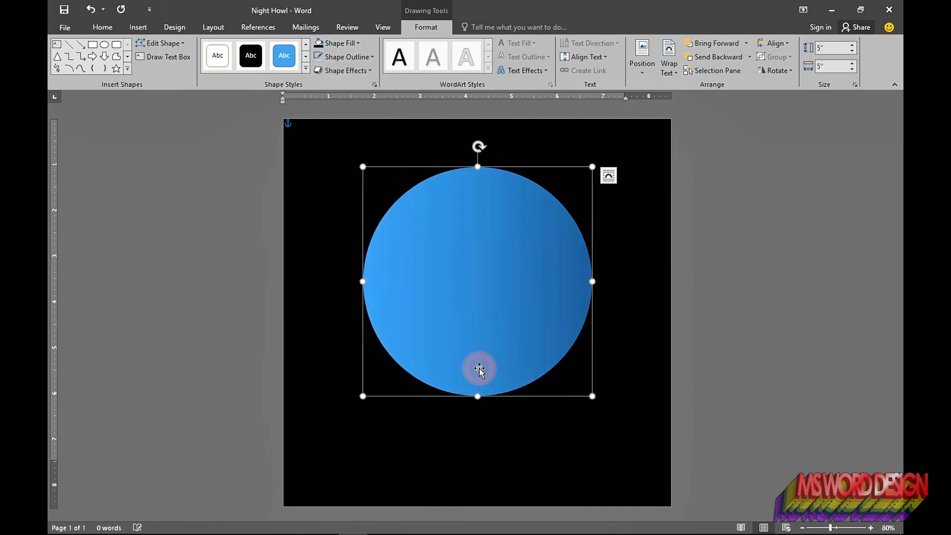
left_click(333, 43)
mouse_move(369, 192)
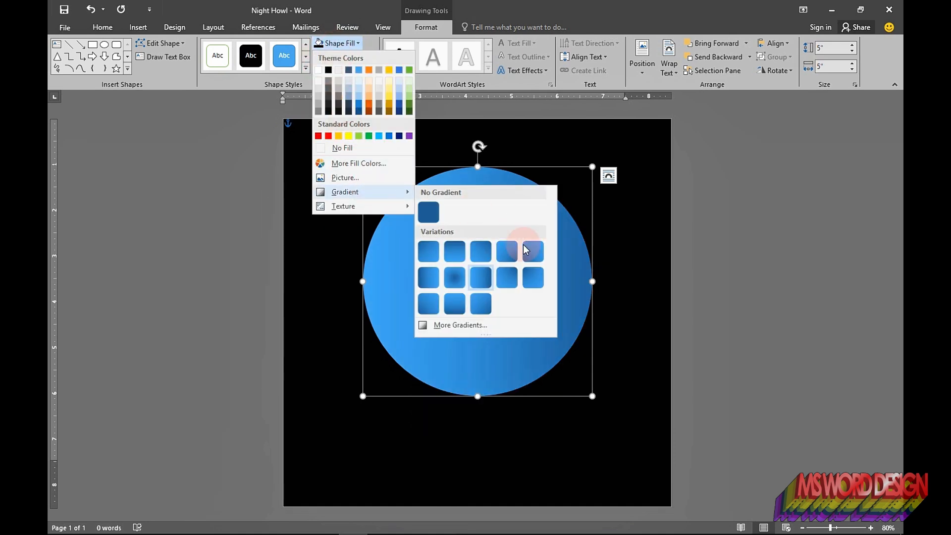
left_click(477, 327)
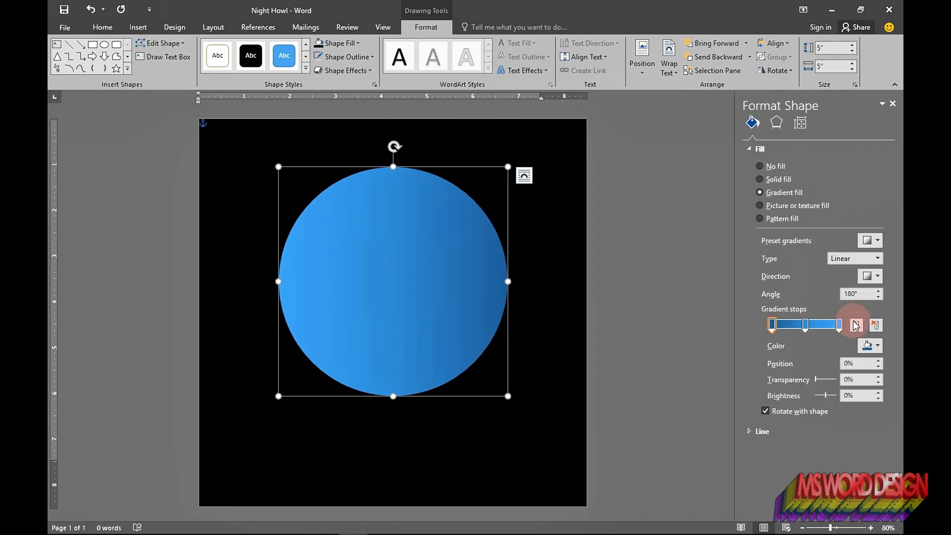
Recolour the circle's gradient stops: 25% darker white at 0%, 5% darker white at 50%, and plain white at 100%.
left_click(873, 349)
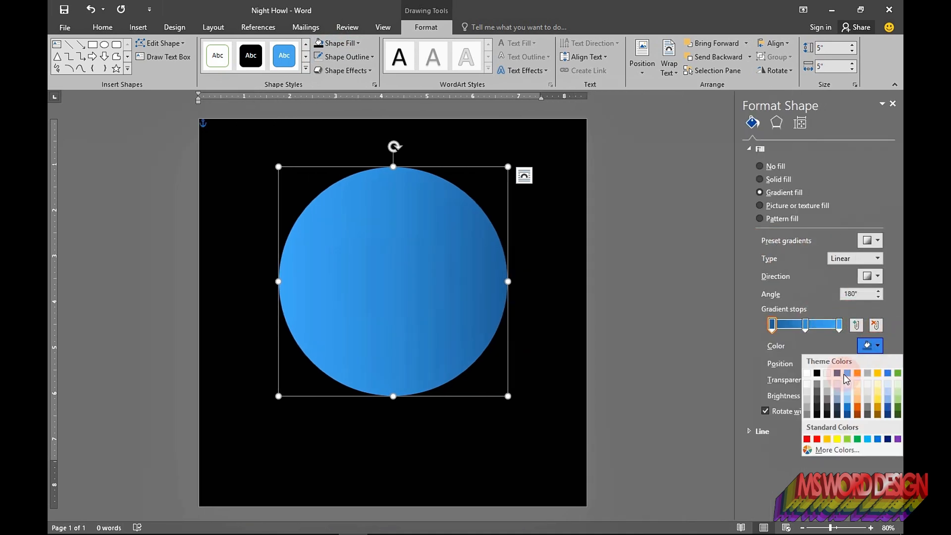
left_click(807, 397)
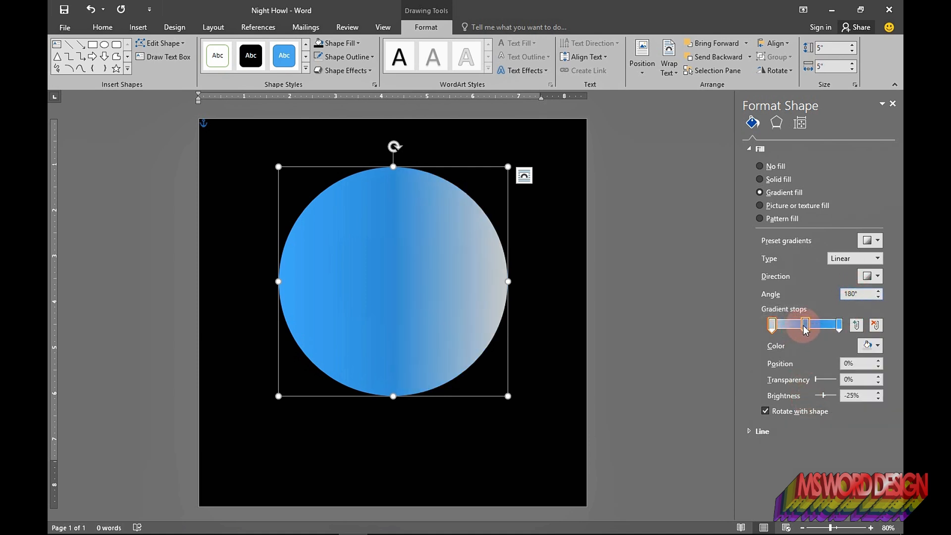
left_click(868, 345)
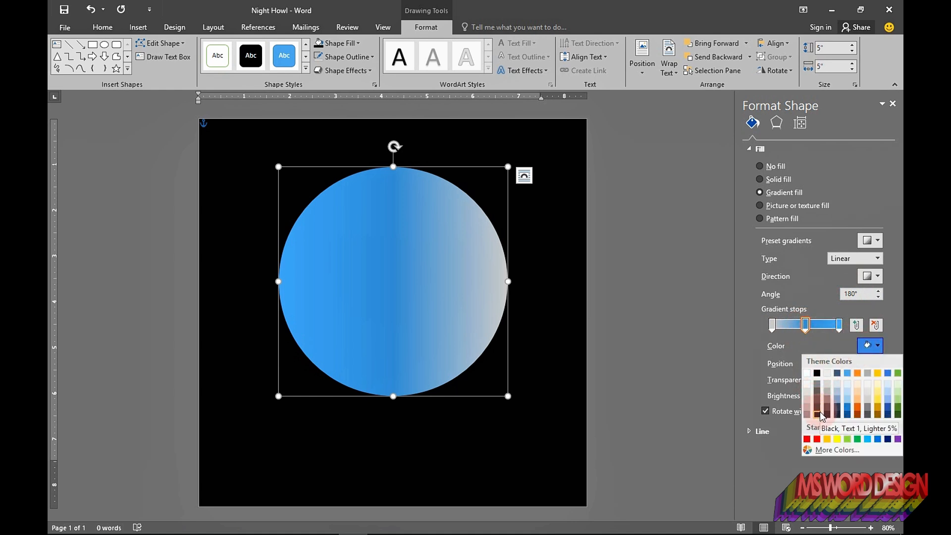
left_click(806, 383)
left_click(839, 325)
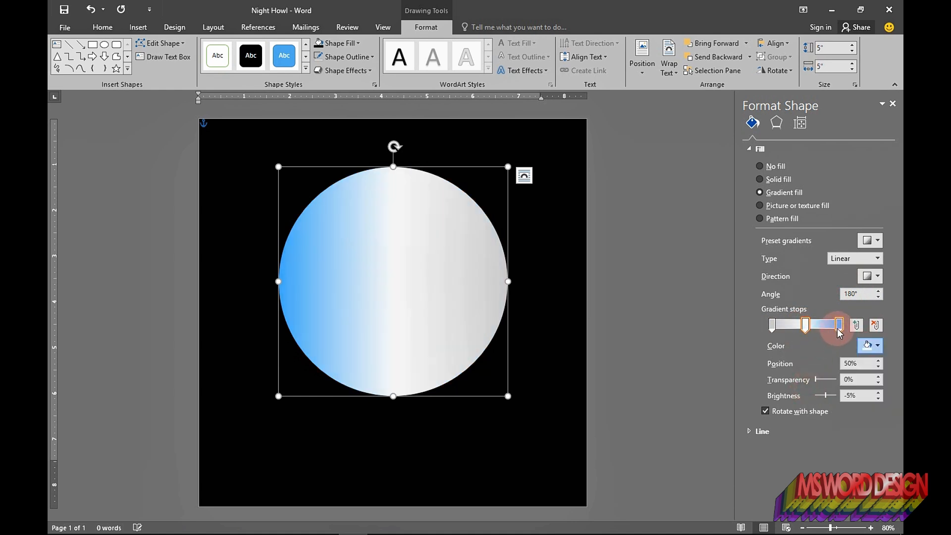
left_click(871, 346)
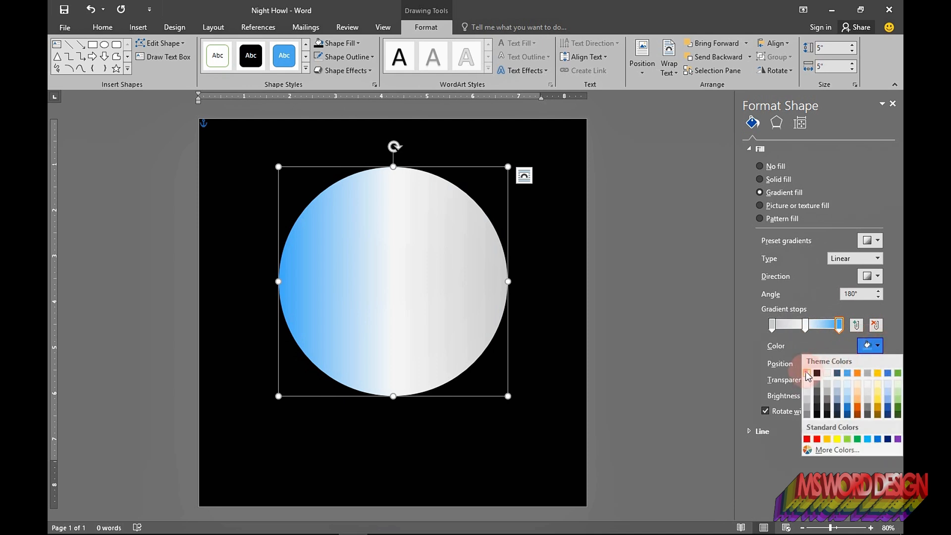
left_click(807, 373)
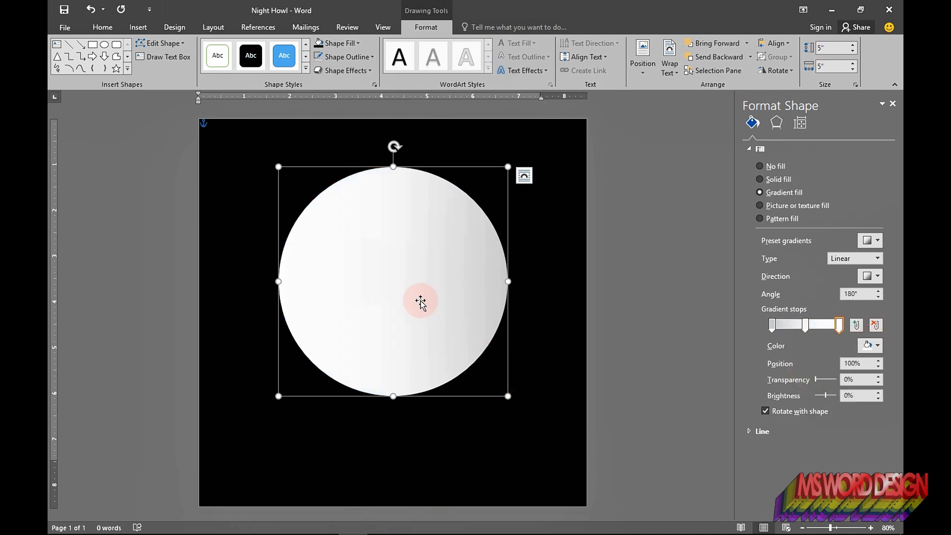
Change the circle's 0% gradient stop to 35% darker white and set the gradient angle to 270°.
left_click(774, 330)
left_click(867, 345)
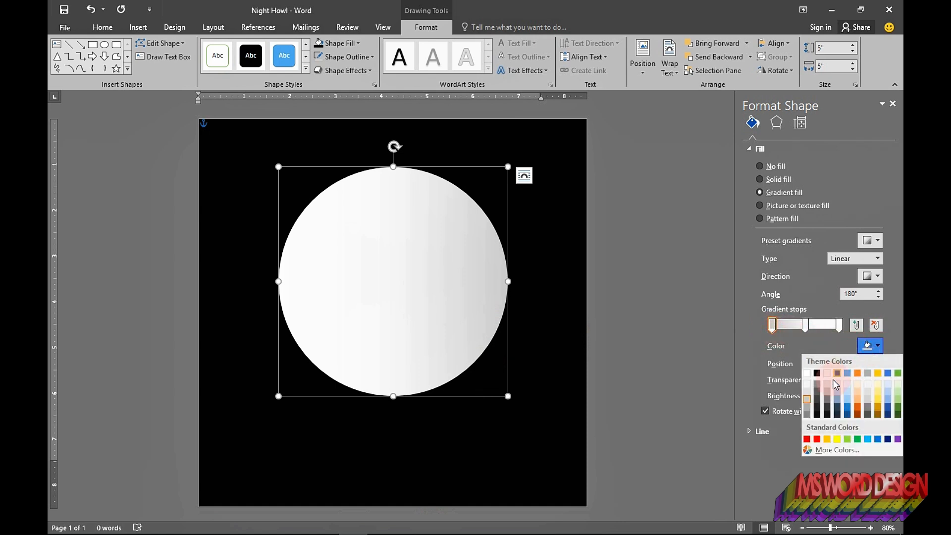
left_click(807, 406)
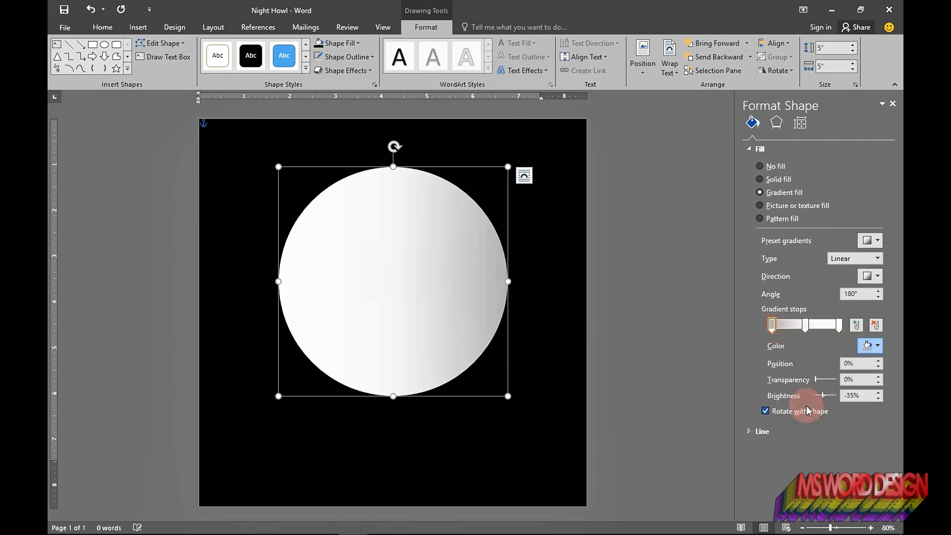
double_click(850, 294)
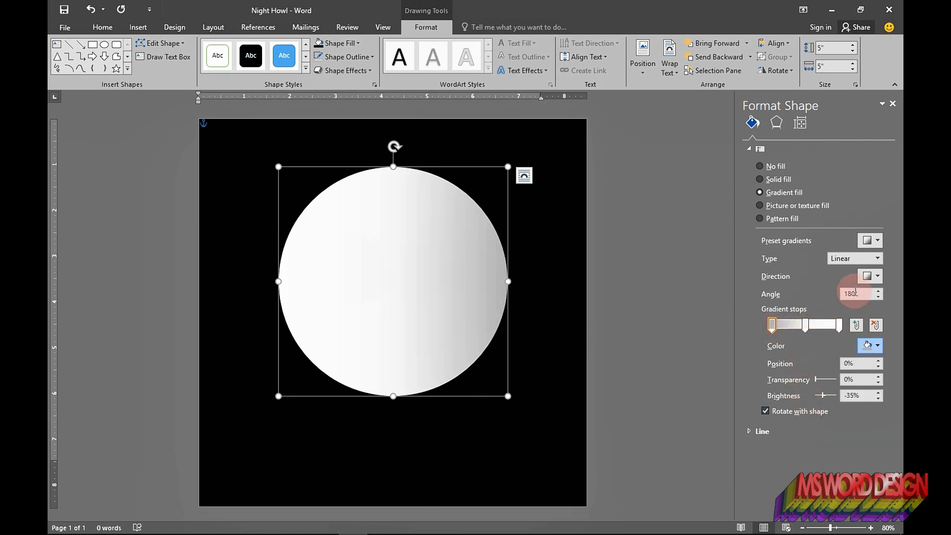
type("270")
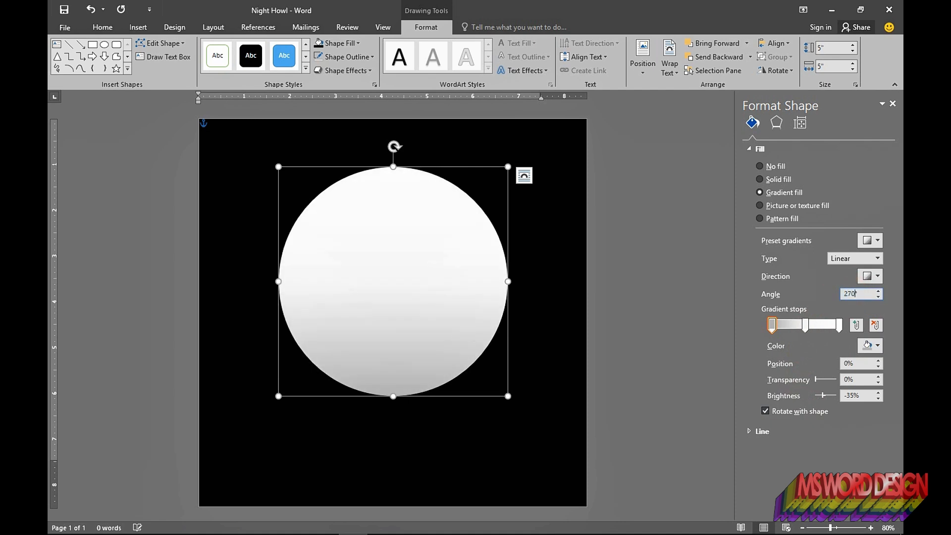
Set the large circle's linear gradient angle to 180°.
left_click(839, 297)
left_click(878, 293)
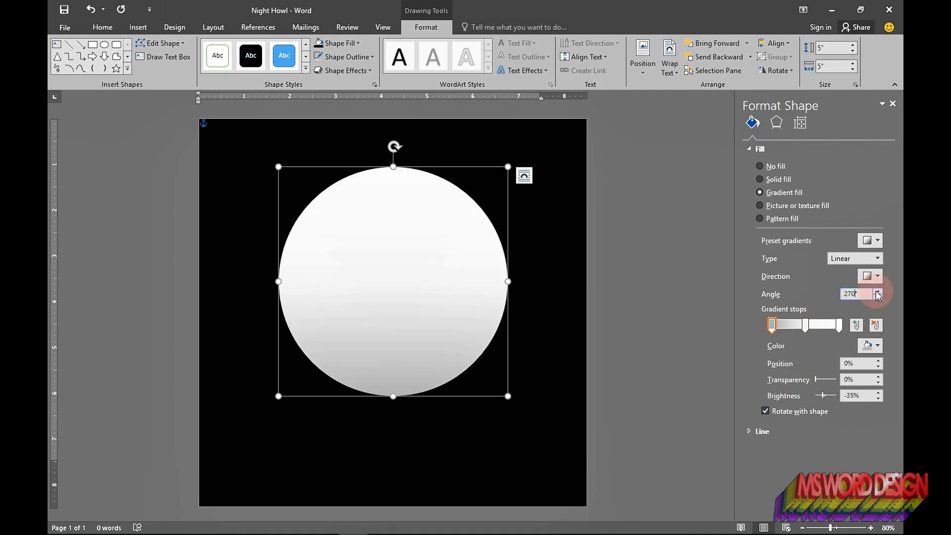
left_click(878, 297)
left_click(877, 298)
left_click(878, 297)
left_click(877, 298)
left_click(878, 297)
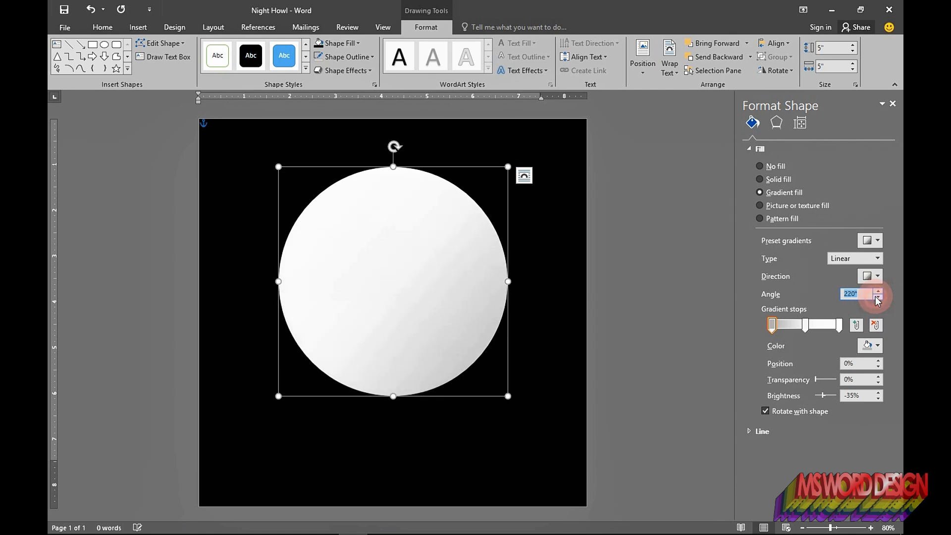
left_click(877, 298)
left_click(877, 298)
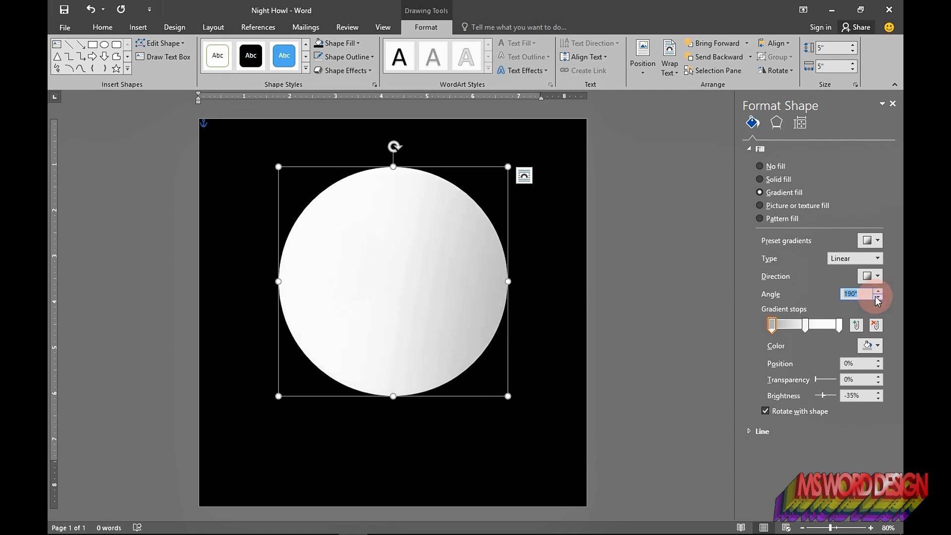
left_click(877, 298)
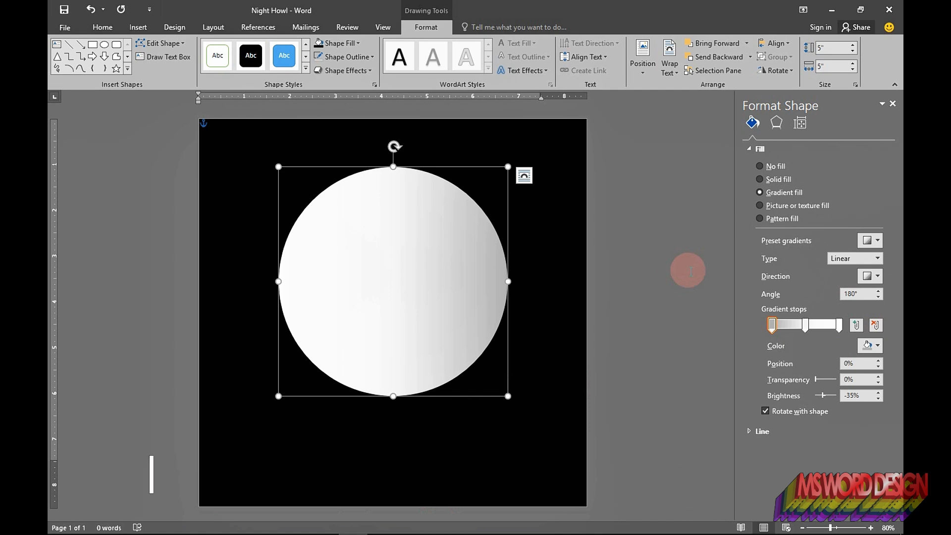
Recolour the circle's 50% gradient stop to 15% darker white and open its 3-D format settings.
left_click(872, 346)
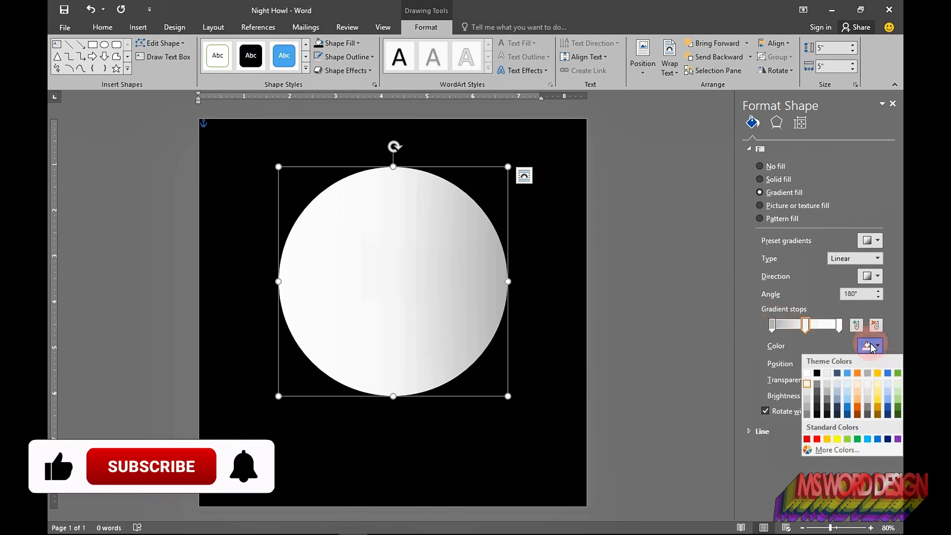
left_click(806, 393)
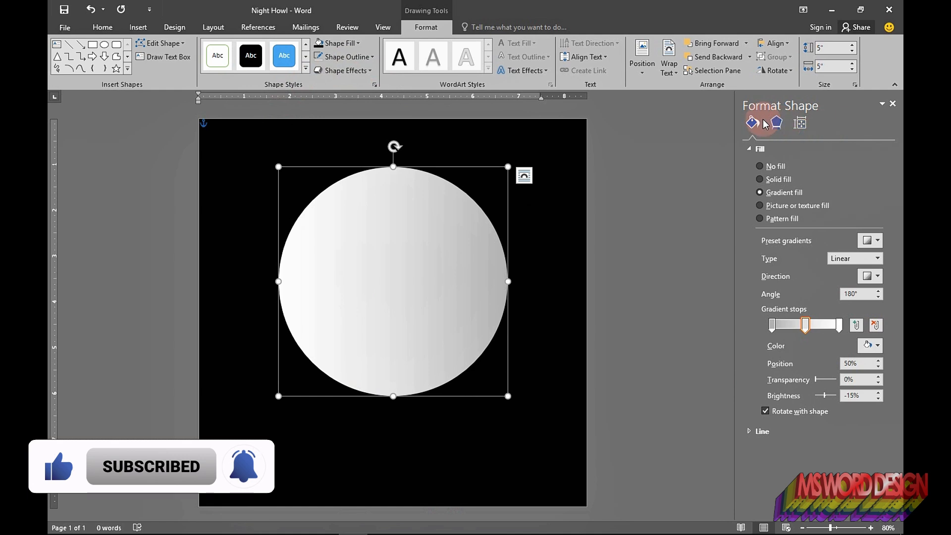
left_click(776, 123)
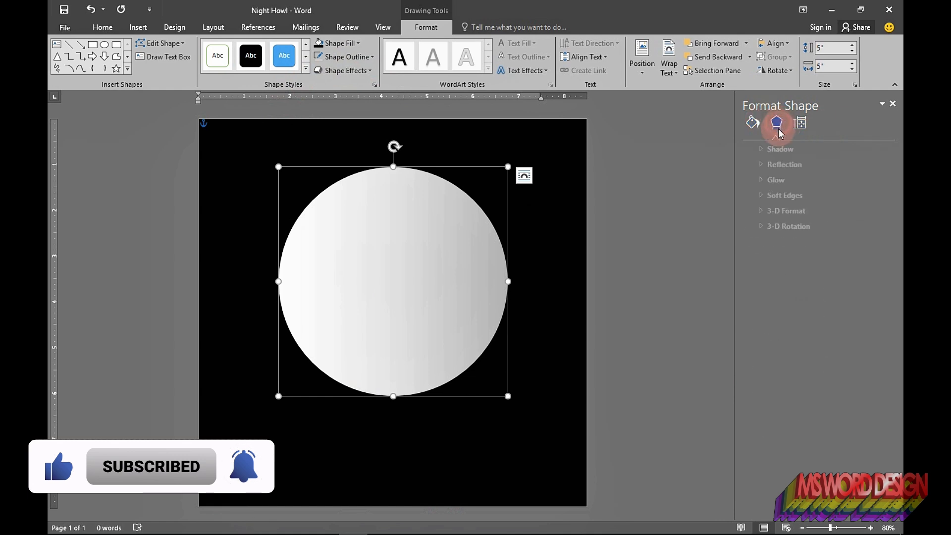
left_click(751, 213)
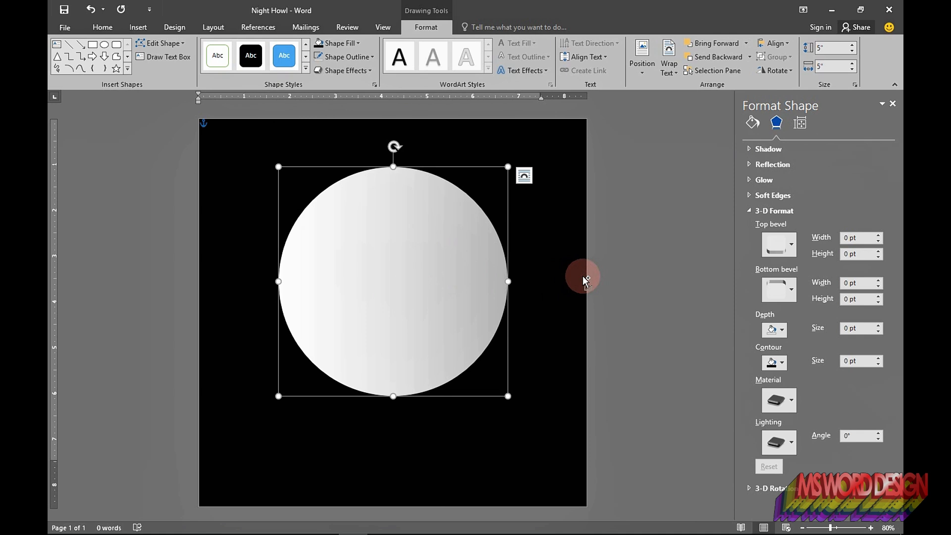
Duplicate the circle and set the copy's absolute height and width to 0.15" each.
key("ctrl+d")
right_click(410, 285)
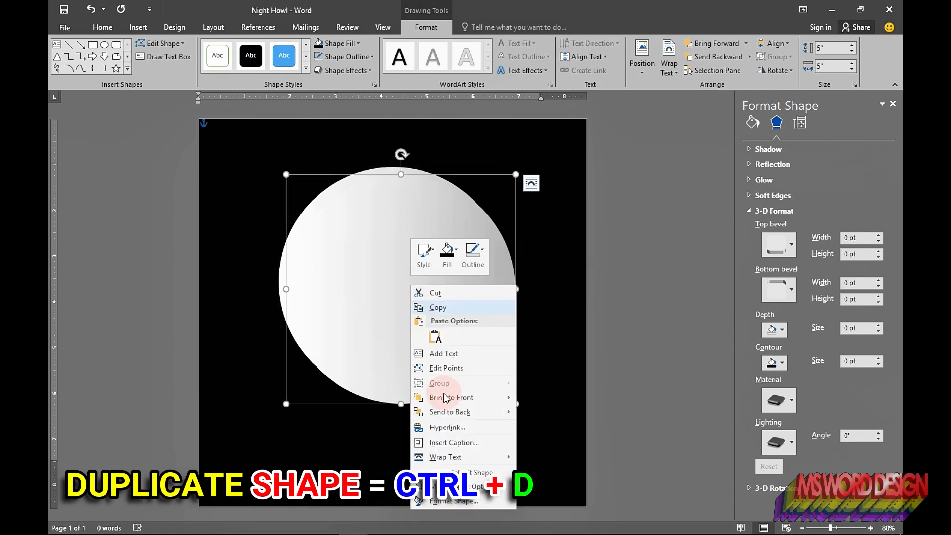
left_click(458, 486)
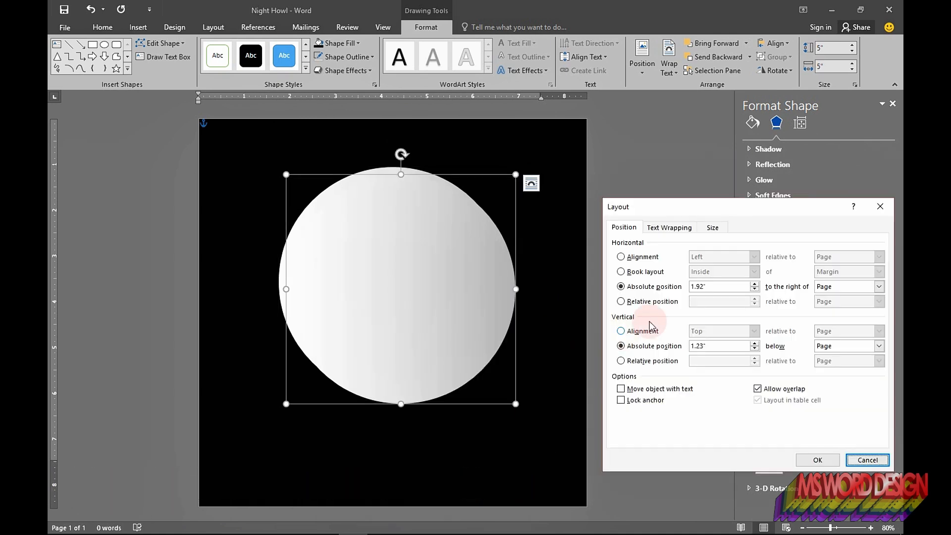
left_click(709, 229)
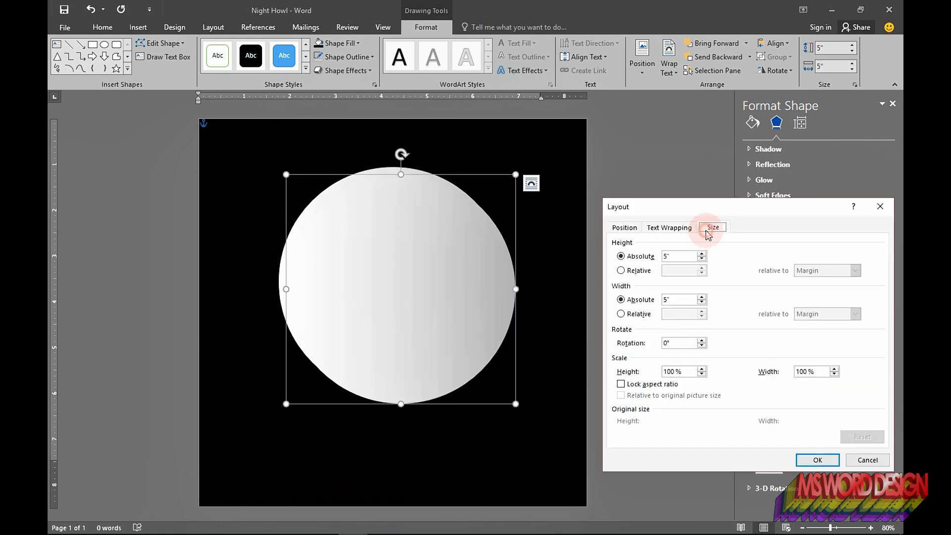
left_click(667, 255)
double_click(667, 256)
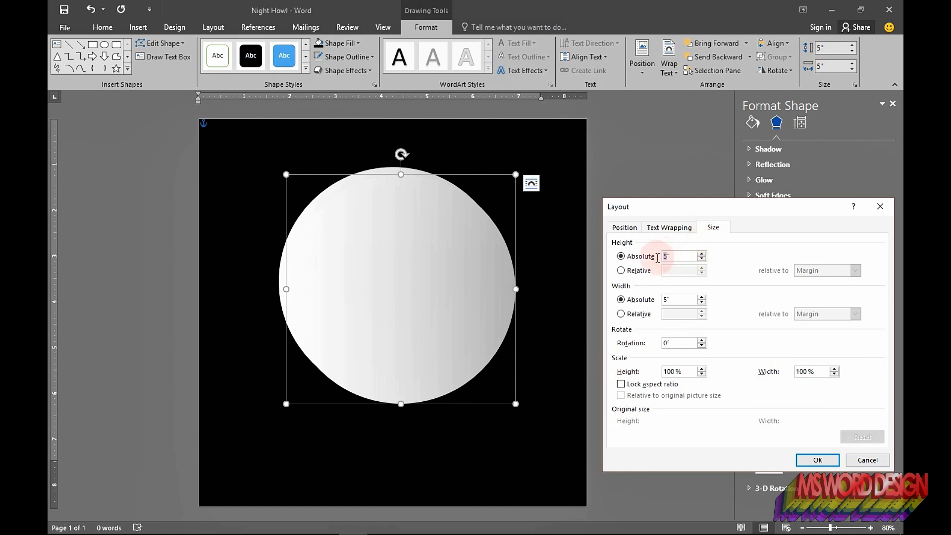
type("0.1")
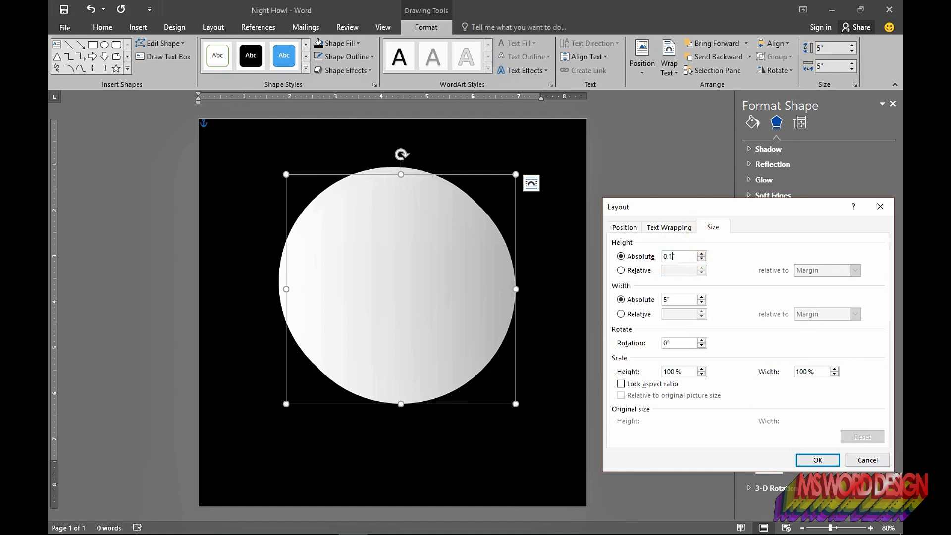
type("5")
left_click_drag(677, 258, 650, 268)
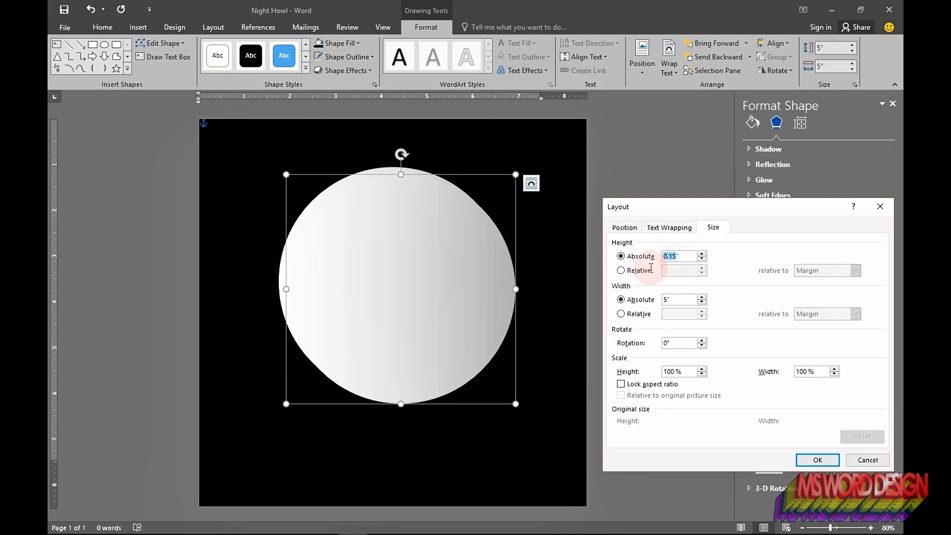
key("ctrl+c")
left_click(664, 299)
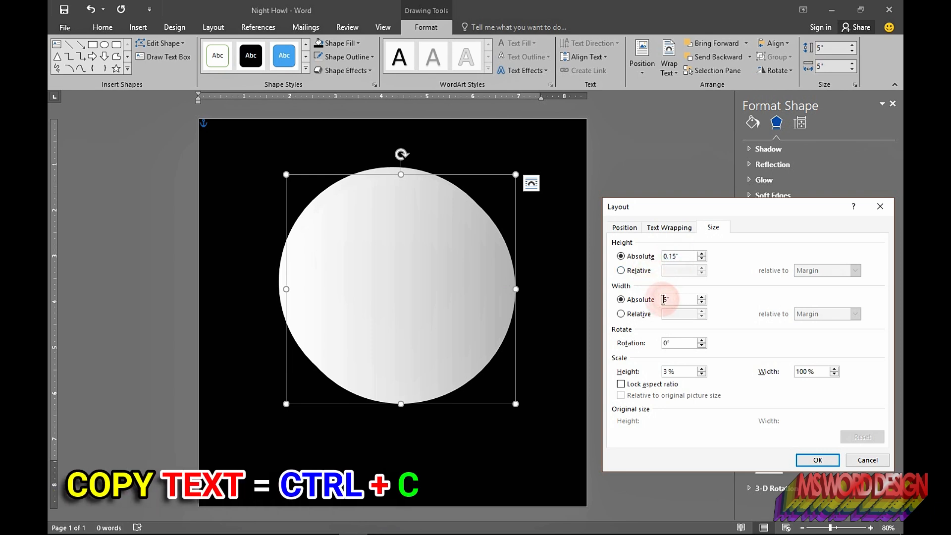
key("ctrl+v")
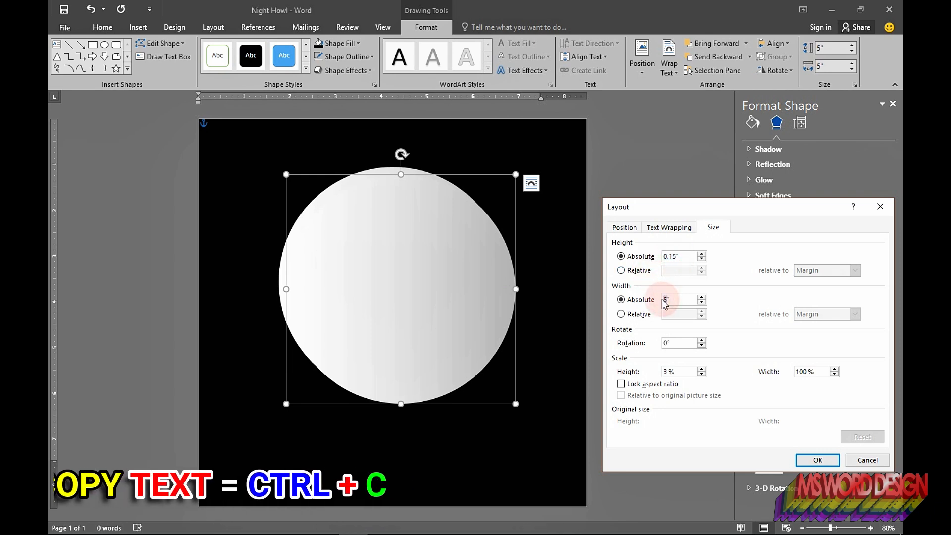
Set the small circle's rotation to 335° and apply the layout changes.
left_click(667, 343)
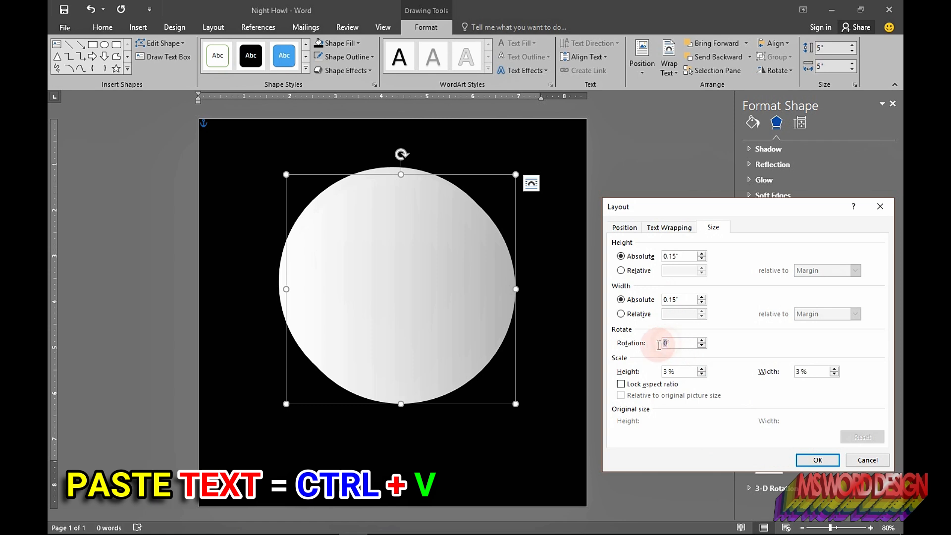
type("335")
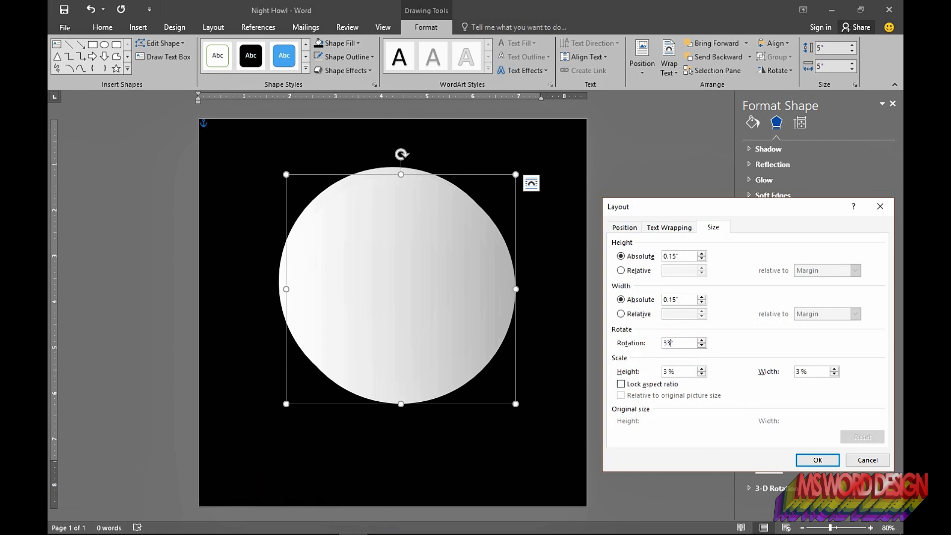
left_click(817, 460)
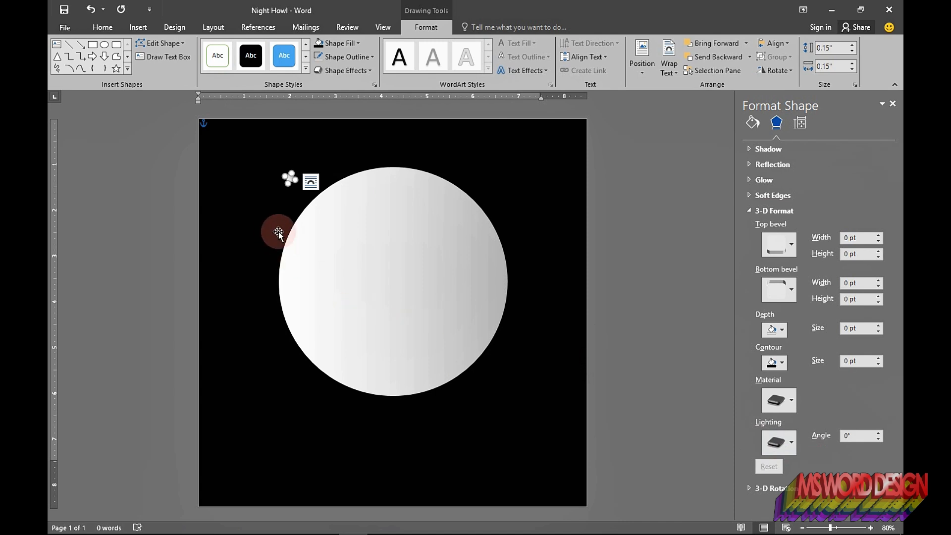
Move the small circle onto the moon, near its lower right edge.
key("Right")
key("Right")
key("Right")
key("Right")
key("Right")
key("Right")
key("Right")
key("Right")
key("Right")
key("Right")
key("Right")
key("Right")
key("Right")
key("Right")
key("Right")
key("Right")
key("Right")
key("Right")
key("Right")
key("Right")
key("Right")
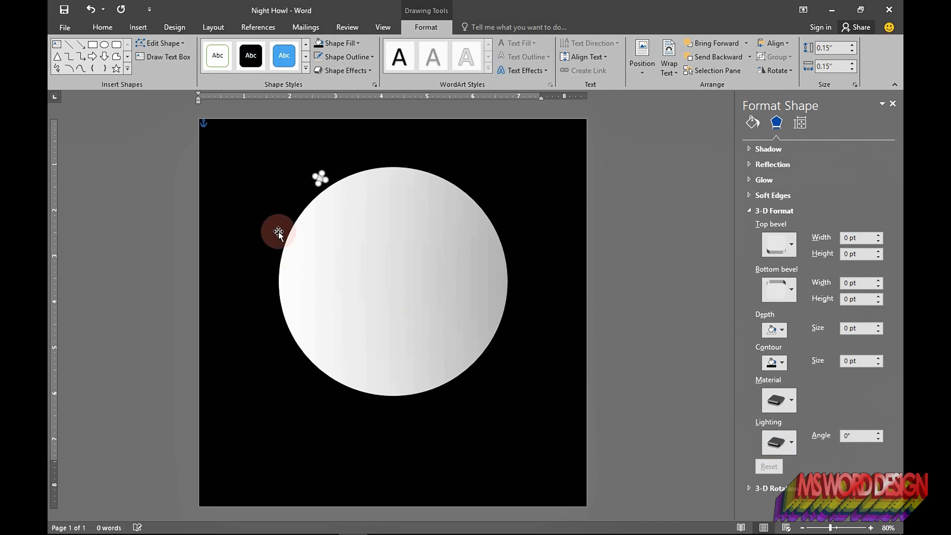
key("Down")
key("Down")
key("Down")
key("Down")
key("Down")
key("Down")
key("Down")
key("Down")
key("Down")
key("Down")
key("Down")
key("Down")
key("Down")
key("Down")
key("Down")
key("Down")
key("Down")
key("Down")
key("Down")
key("Down")
key("Right")
key("Right")
key("Right")
key("Down")
key("Down")
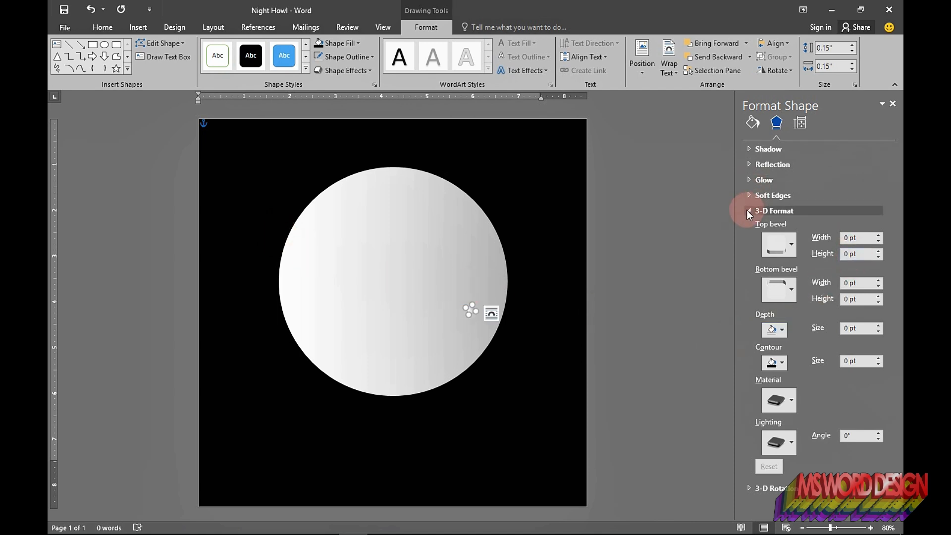
Apply the Inside Right inner shadow preset to the small circle.
left_click(748, 148)
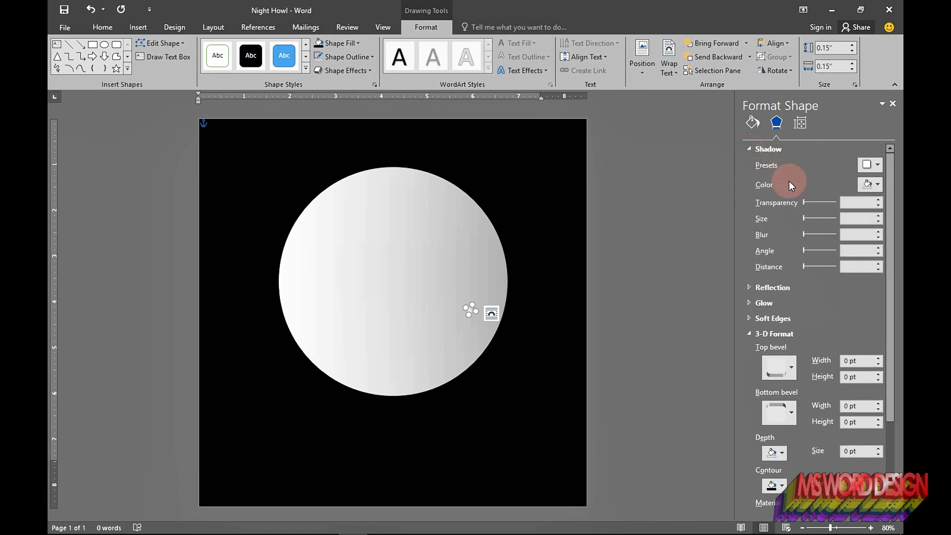
left_click(875, 165)
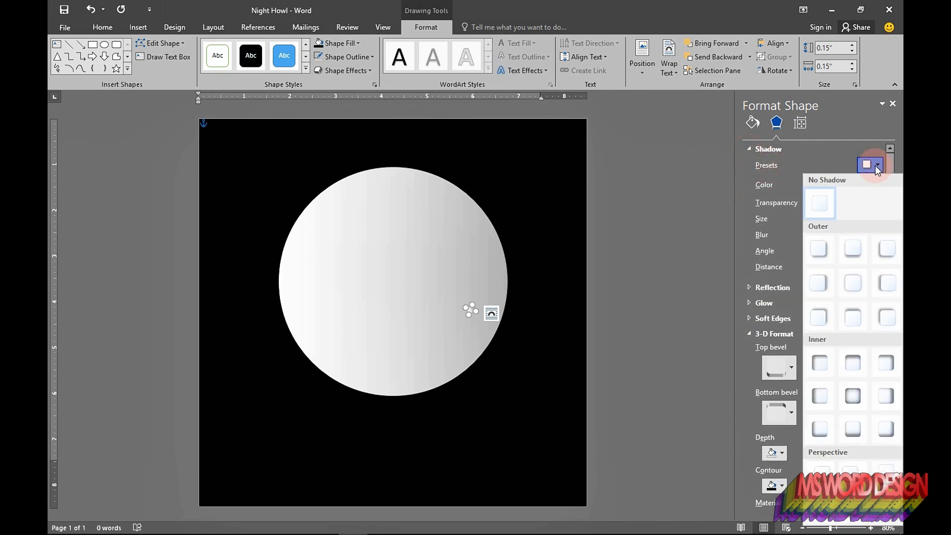
left_click(879, 395)
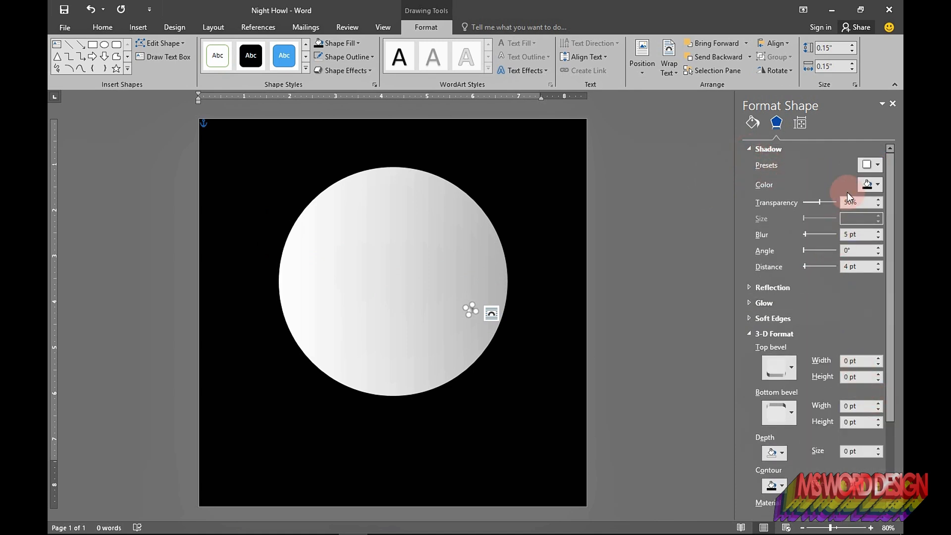
Set the small circle's shadow to black with 80% transparency, a 225° angle and a 5 pt distance.
left_click(870, 185)
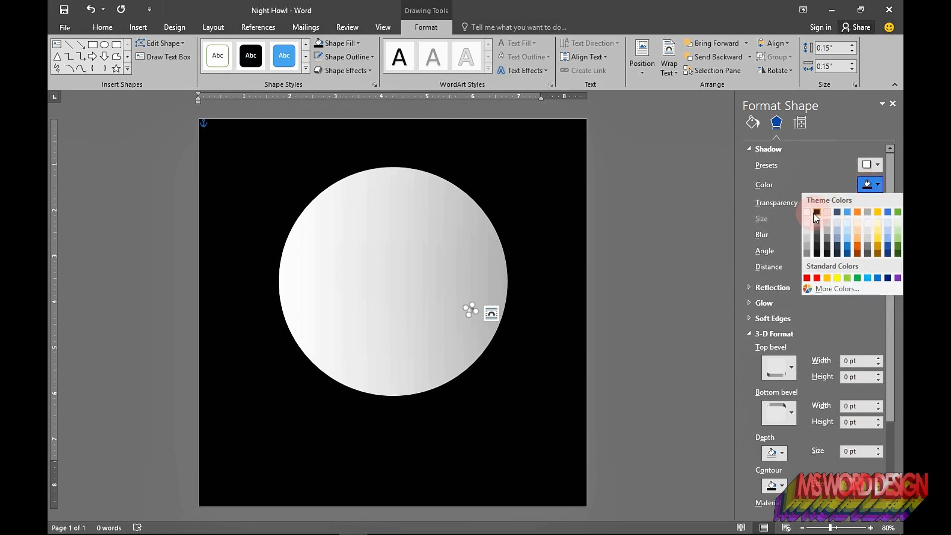
left_click(814, 213)
left_click_drag(849, 203, 831, 207)
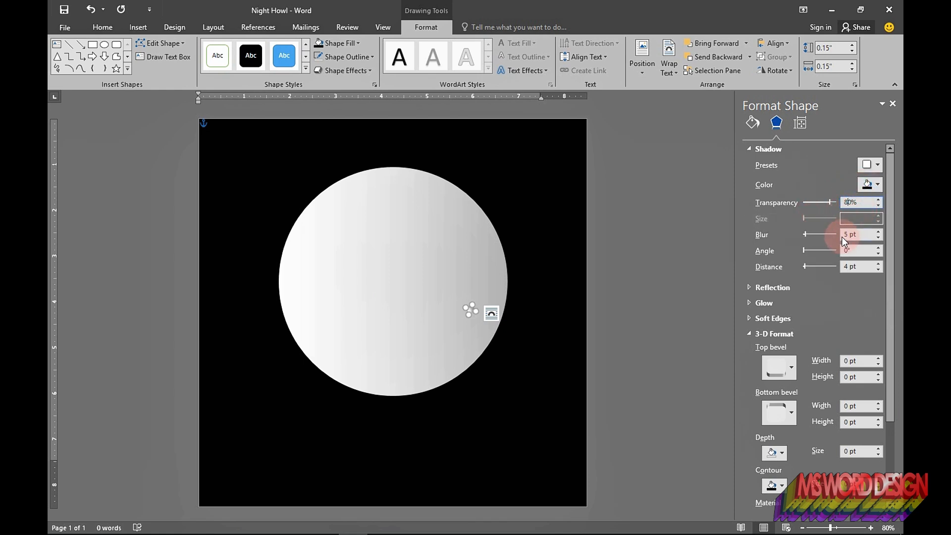
double_click(848, 251)
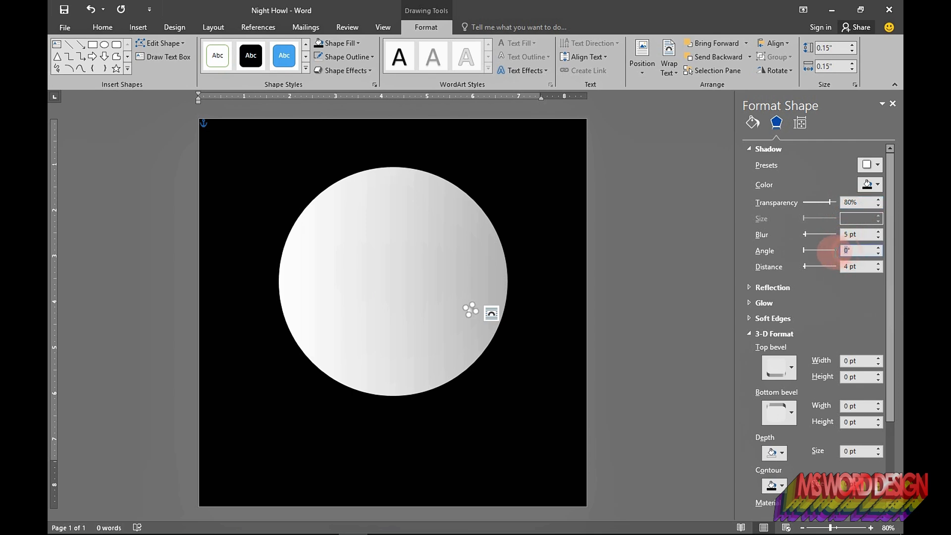
left_click(895, 280)
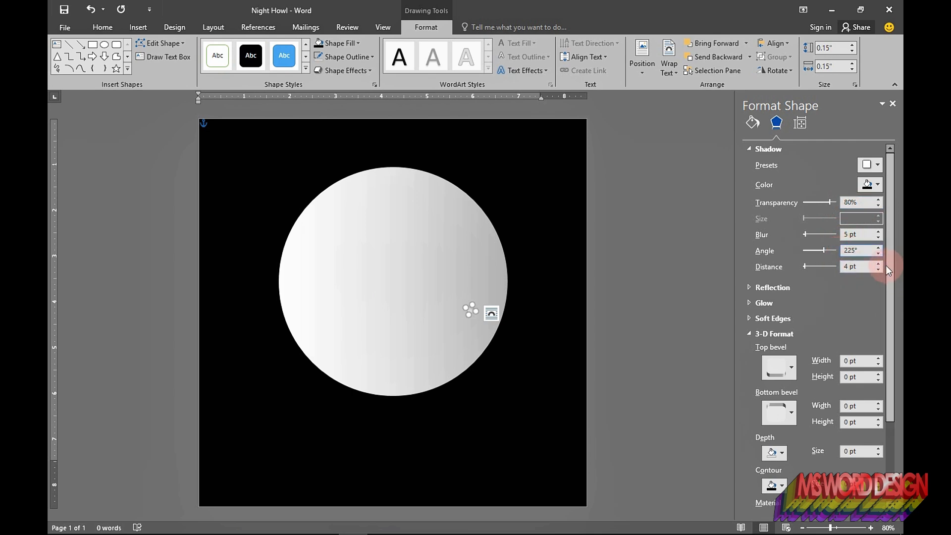
left_click(878, 263)
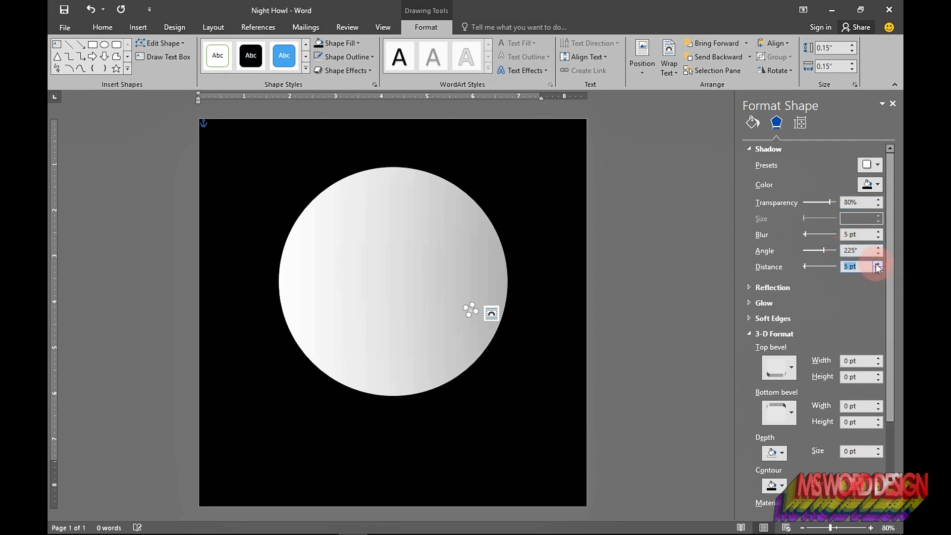
Reselect the small circle and recolour its 50% gradient stop to 5% darker white.
left_click(476, 312)
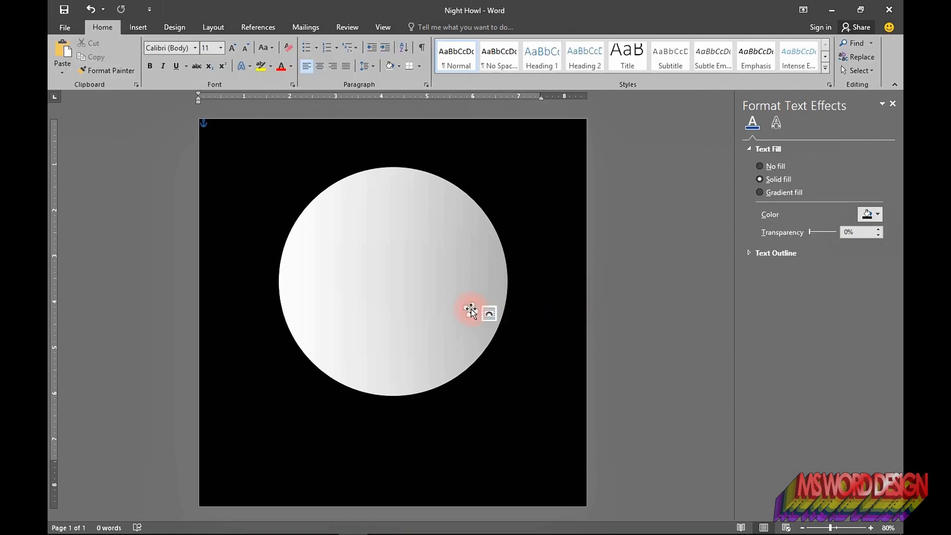
left_click(470, 311)
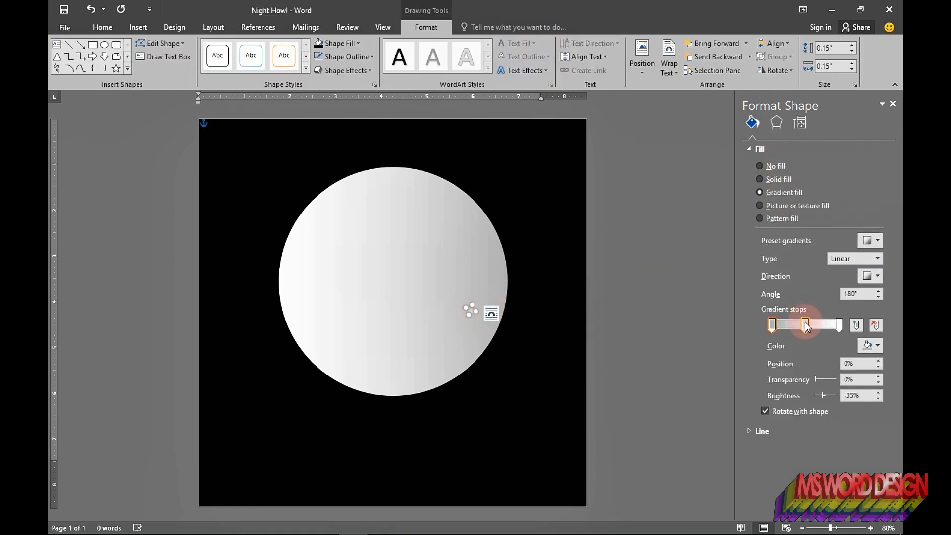
left_click(839, 326)
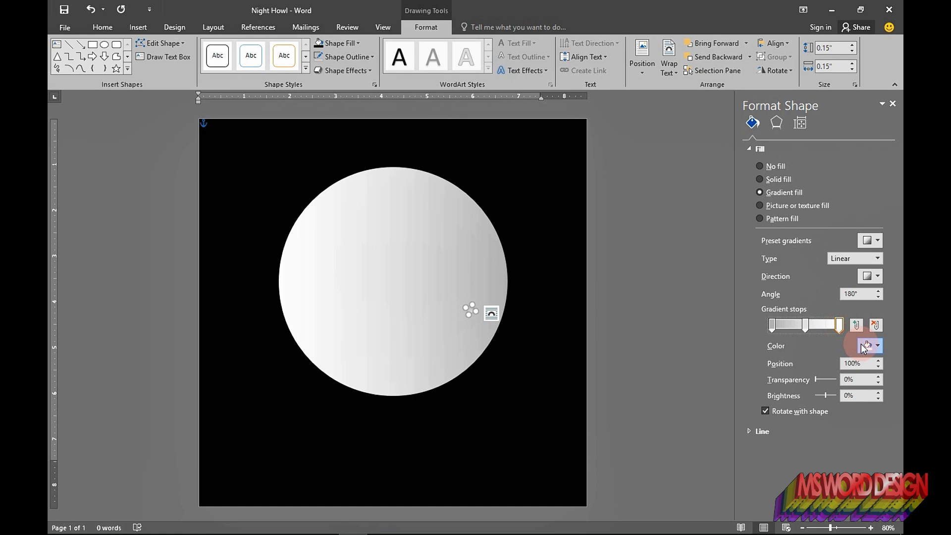
left_click(866, 345)
left_click(804, 328)
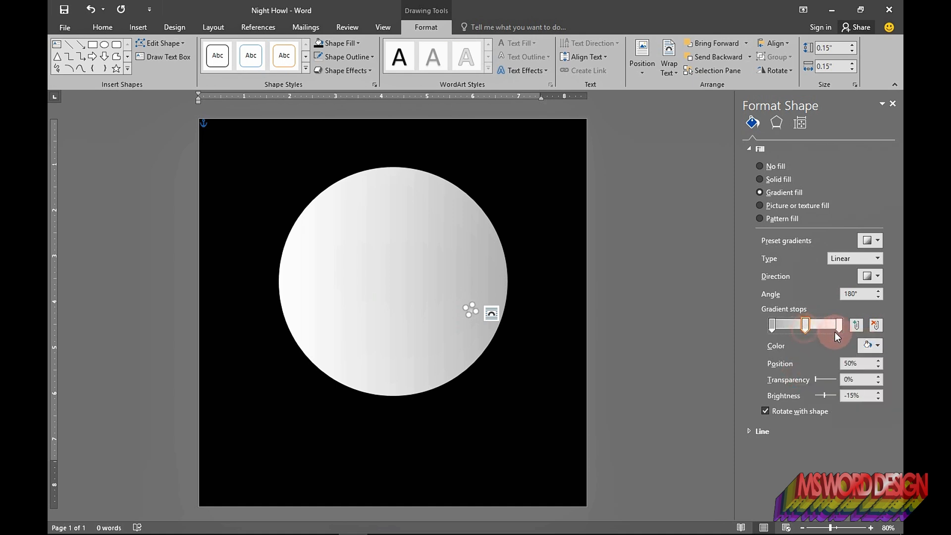
left_click(867, 345)
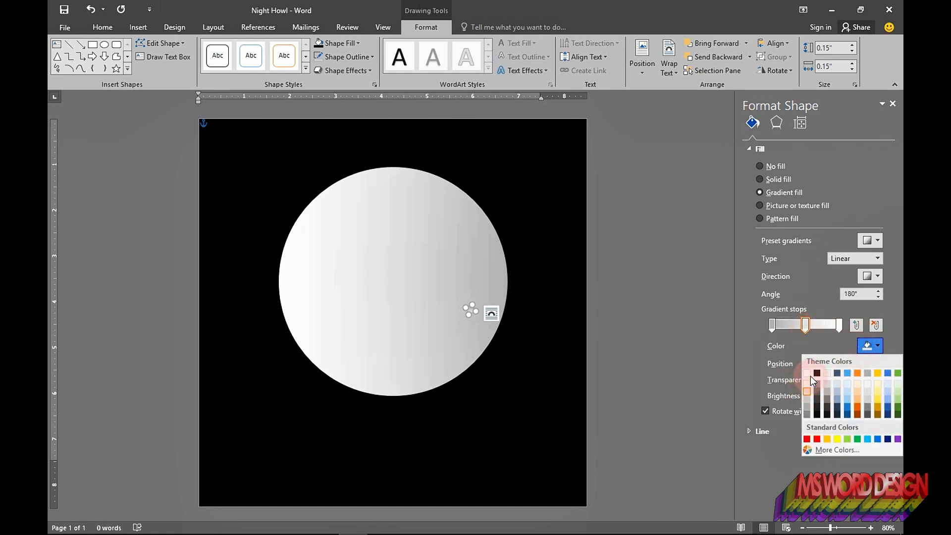
left_click(804, 382)
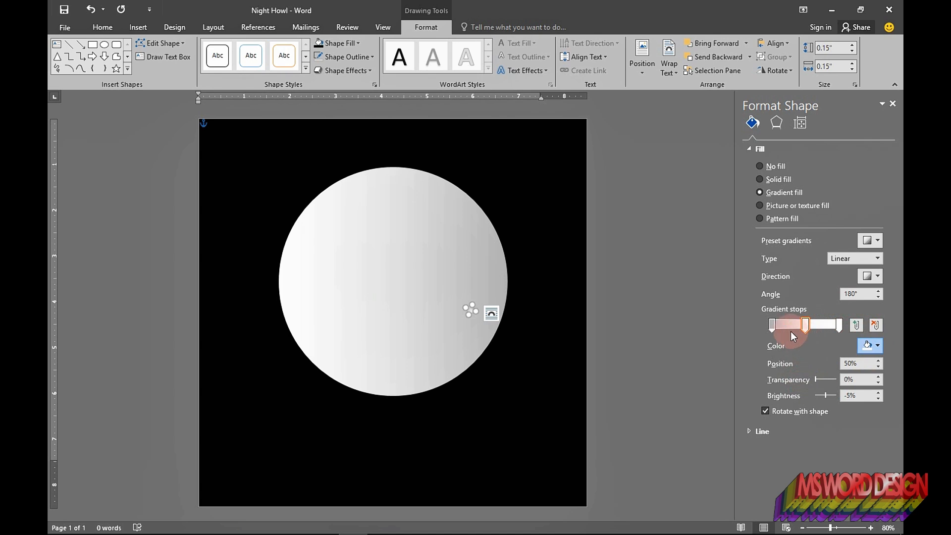
Recolour the small circle's 0% gradient stop to 15% darker white and deselect the circle.
left_click(772, 324)
left_click(871, 348)
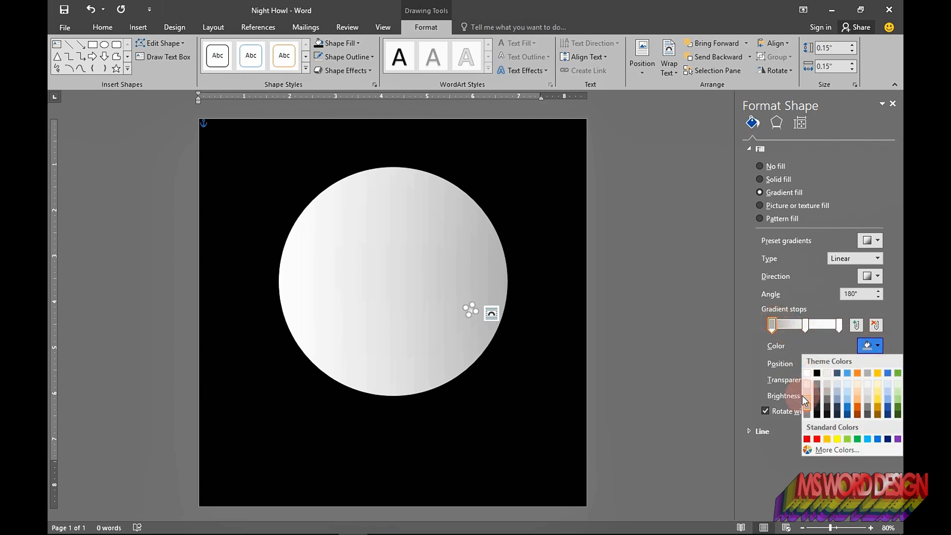
left_click(808, 390)
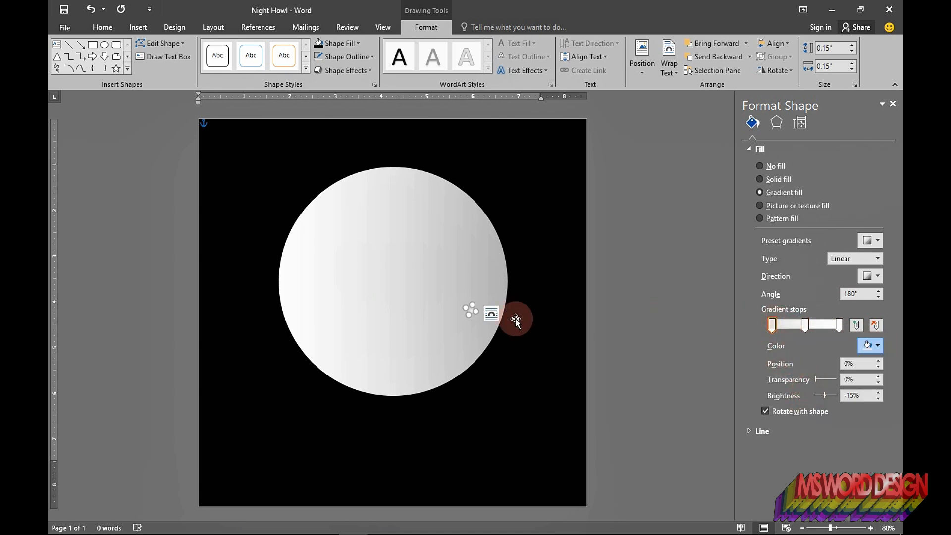
left_click(497, 308)
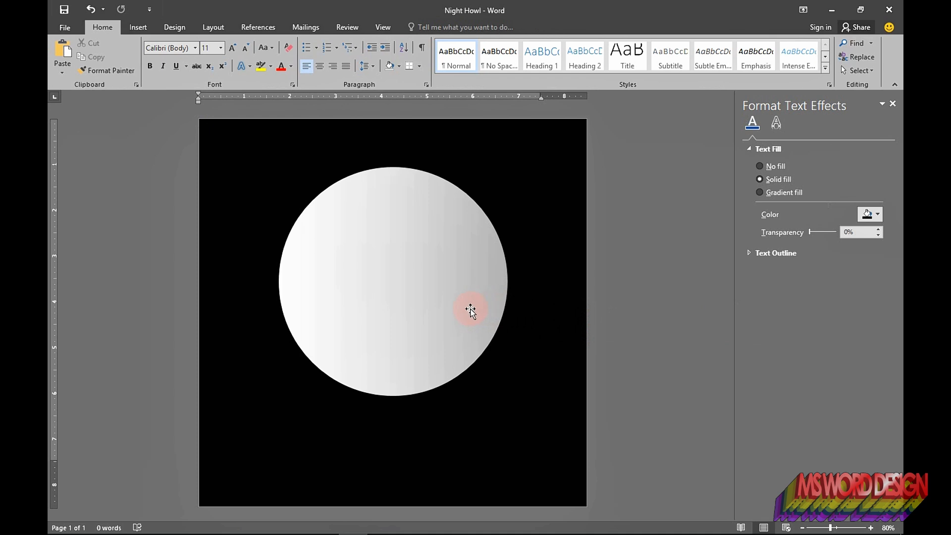
Reselect the small circle and recolour its 0% gradient stop to plain white.
left_click(471, 310)
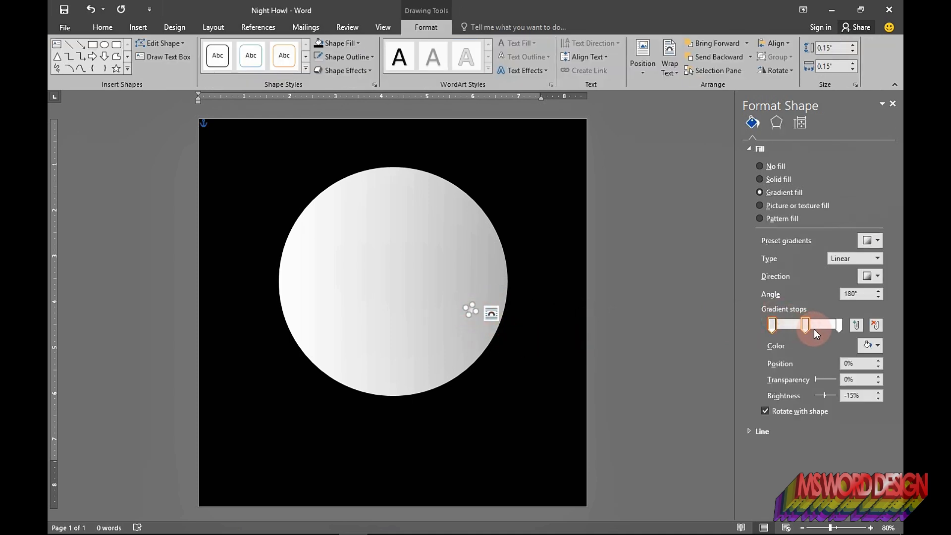
left_click(872, 347)
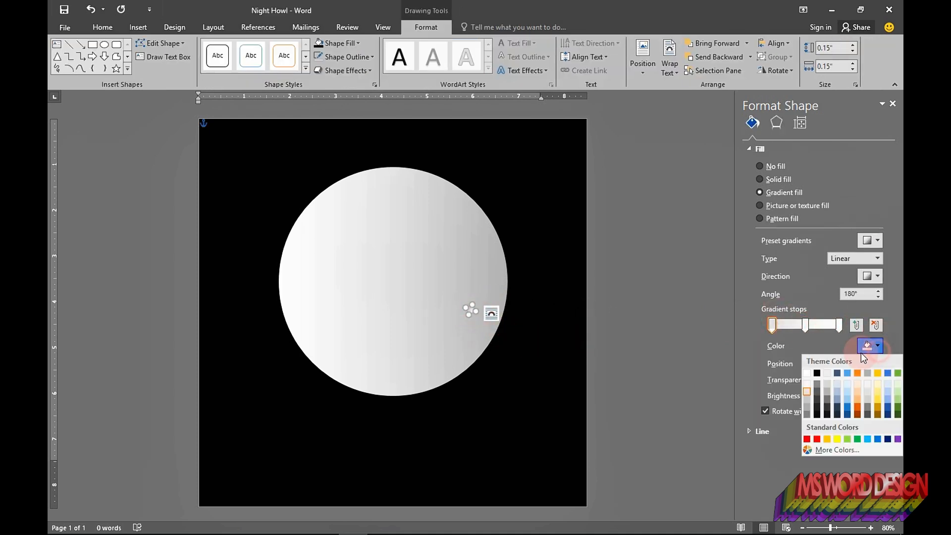
left_click(806, 364)
Set the small circle's 50% gradient stop to 5% darker white and its 100% stop to 15% darker white.
left_click(806, 324)
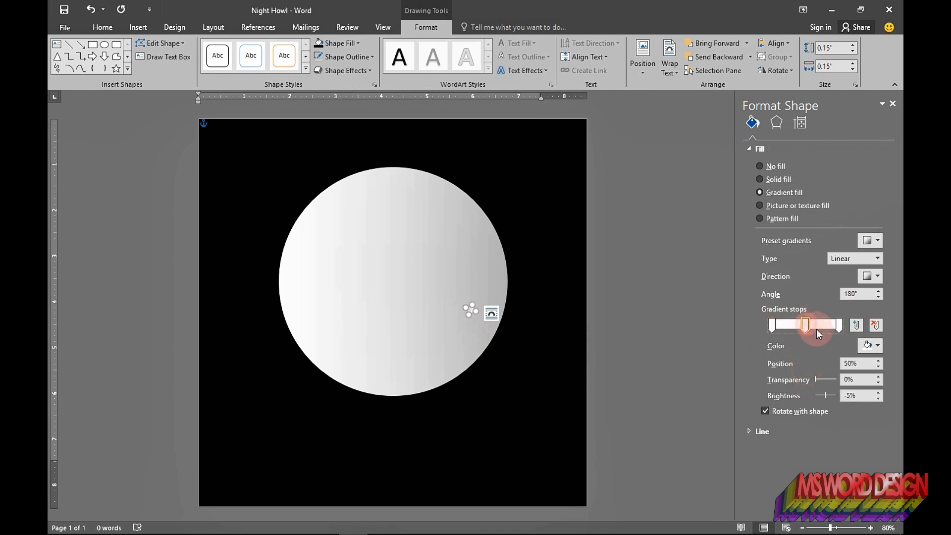
left_click(870, 346)
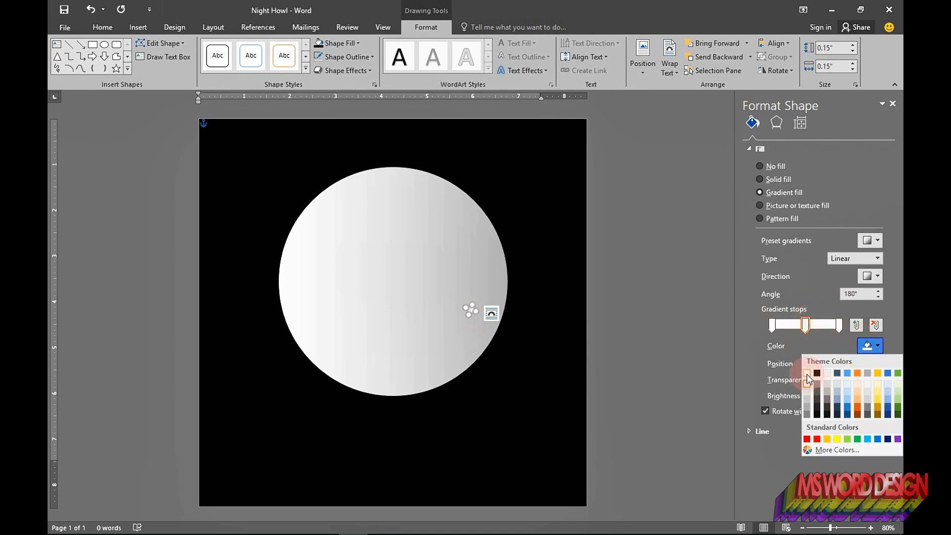
left_click(808, 385)
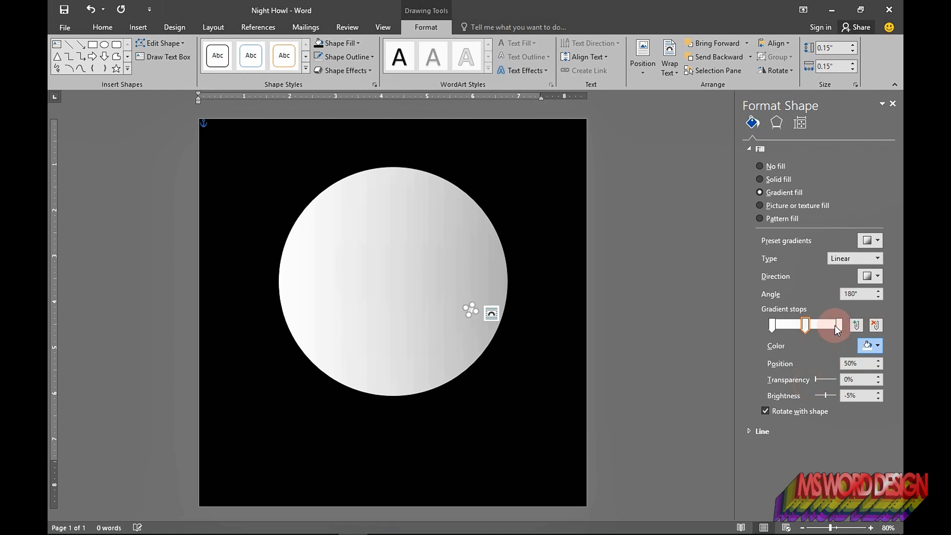
left_click(837, 326)
left_click(870, 345)
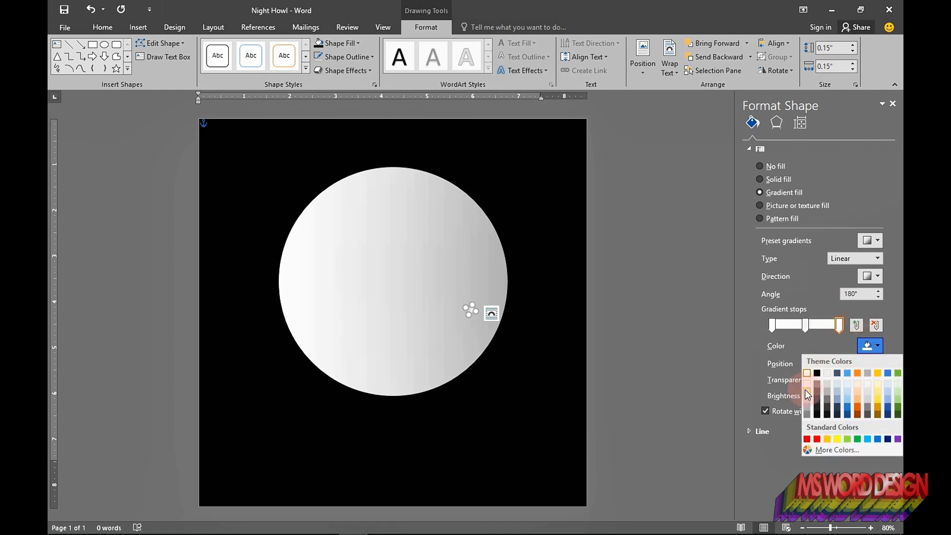
left_click(804, 391)
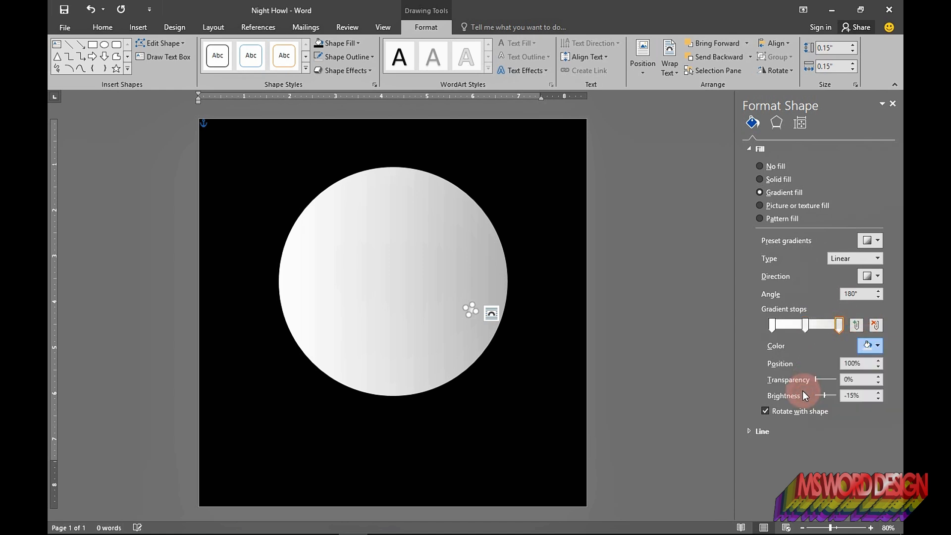
Duplicate the small circle and place the copy level to its right, near the moon's right edge.
left_click(776, 123)
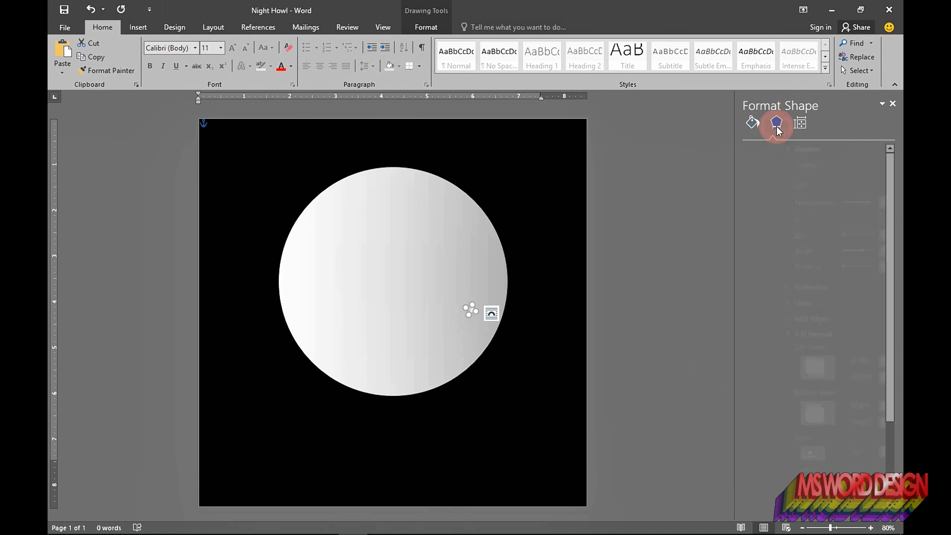
left_click(753, 149)
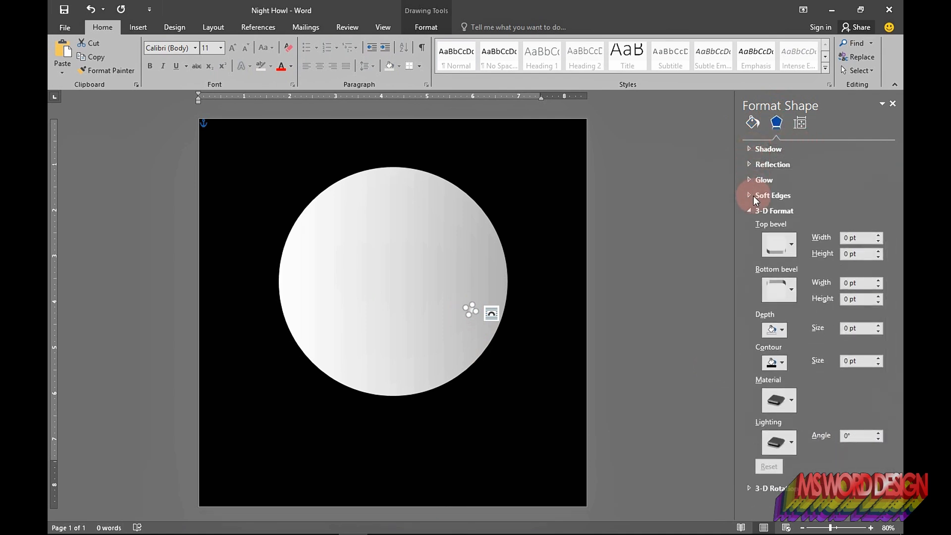
key("ctrl+d")
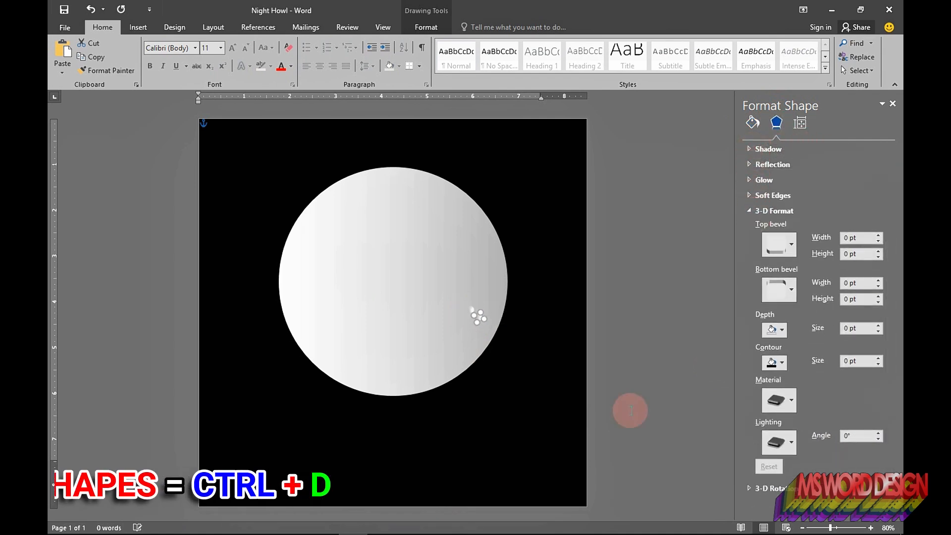
Duplicate the small circle again and place this copy below and slightly left of the original.
key("ctrl+d")
key("Left")
key("Left")
key("Left")
key("Left")
key("Left")
key("Left")
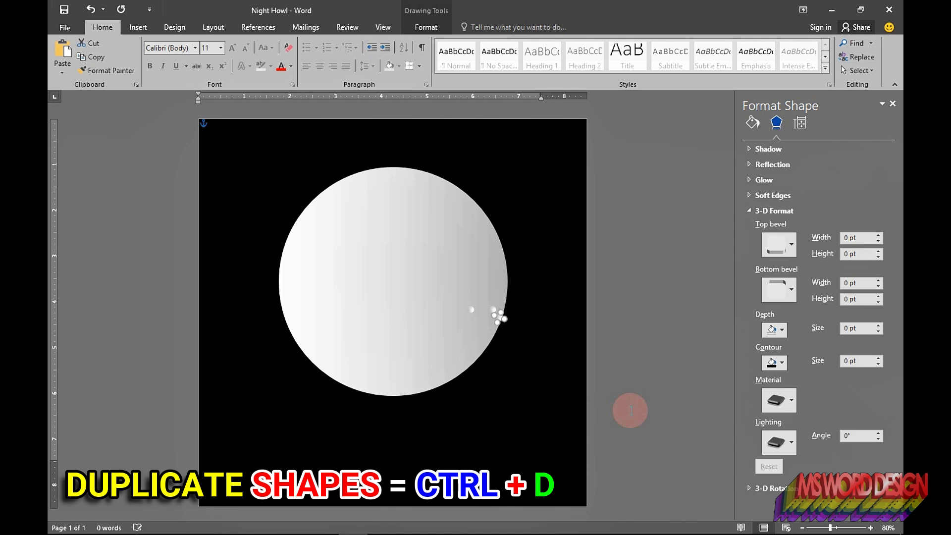
key("Down")
key("Down")
key("Down")
key("Down")
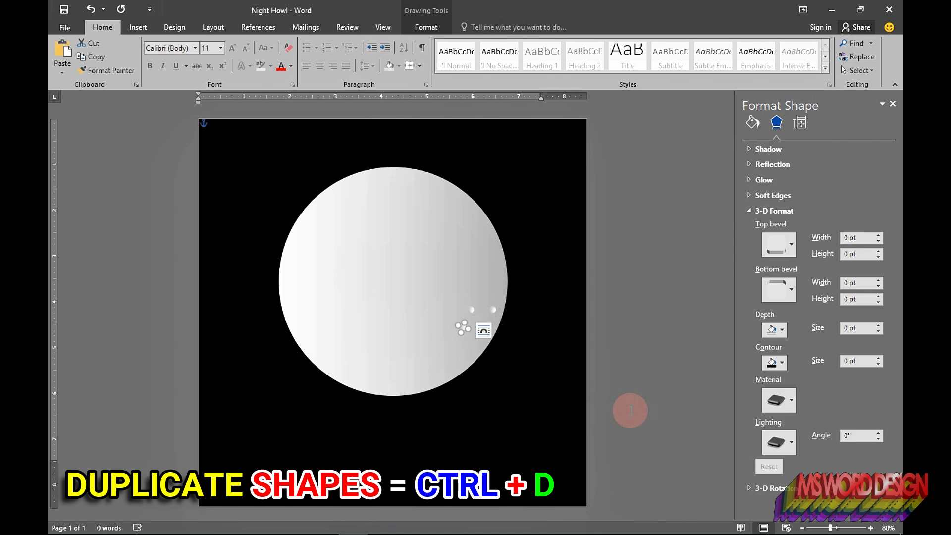
Place a third copy of the small circle to the right of the second copy, inside the moon's edge.
key("Right")
key("Right")
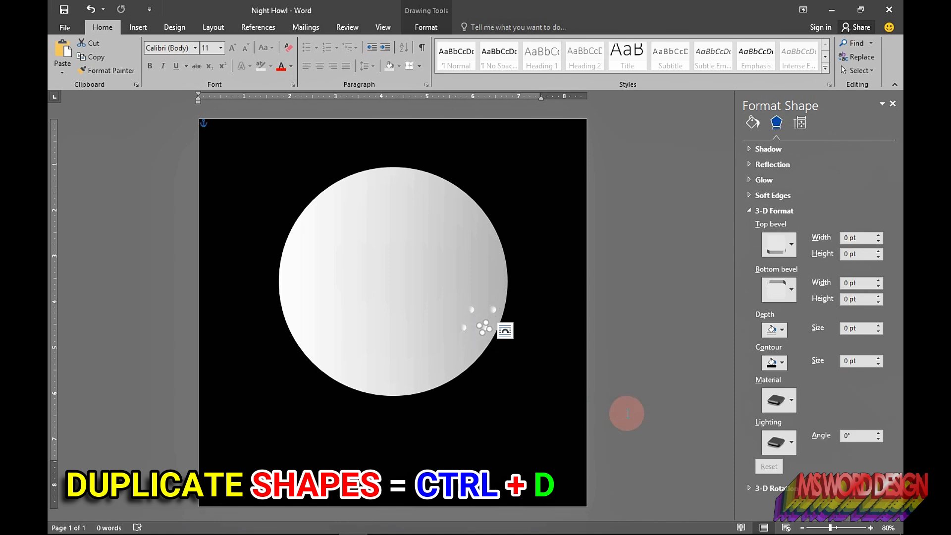
key("Up")
Duplicate the latest small circle and shift the copy left to start a third row beneath the two pairs.
key("ctrl+d")
key("Left")
key("Left")
key("Left")
key("Left")
key("Left")
key("Left")
key("Left")
key("Left")
key("Left")
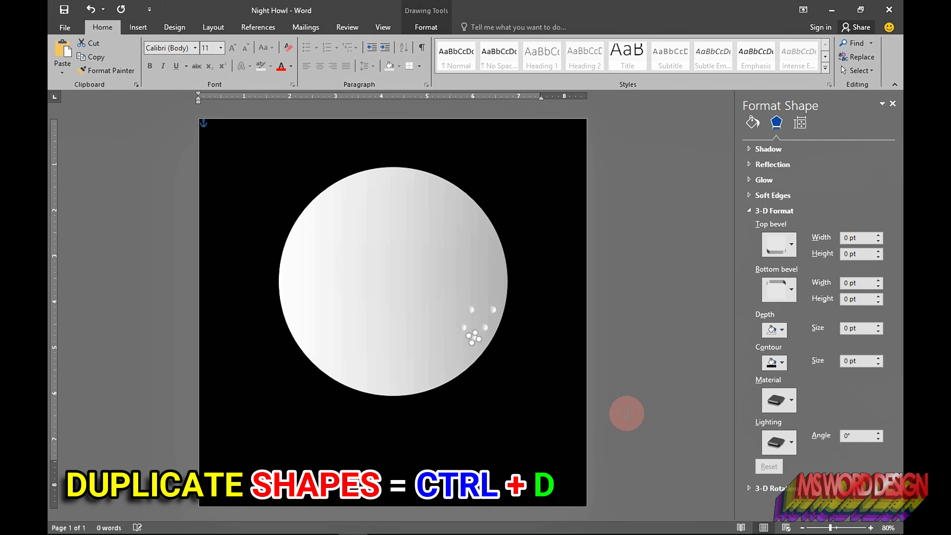
Add a fifth copy to the right of the third-row circle, close to the moon's lower right edge.
key("ctrl+d")
key("Left")
key("Left")
key("Left")
key("Left")
key("Left")
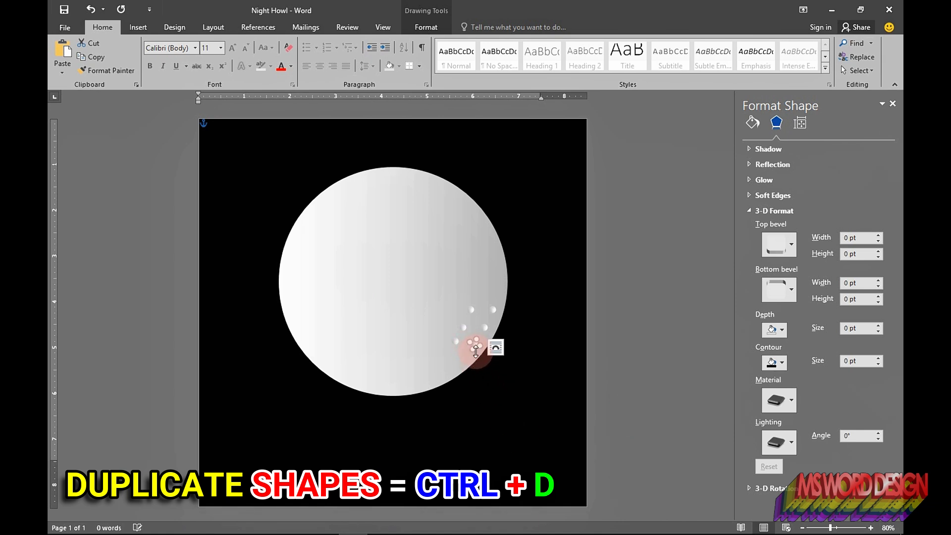
Adjust the copied circles and place two at the lower end of the arc along the moon's lower right edge.
mouse_move(462, 329)
left_mouse_down()
mouse_move(450, 317)
mouse_move(459, 345)
left_mouse_up()
key("ctrl+d")
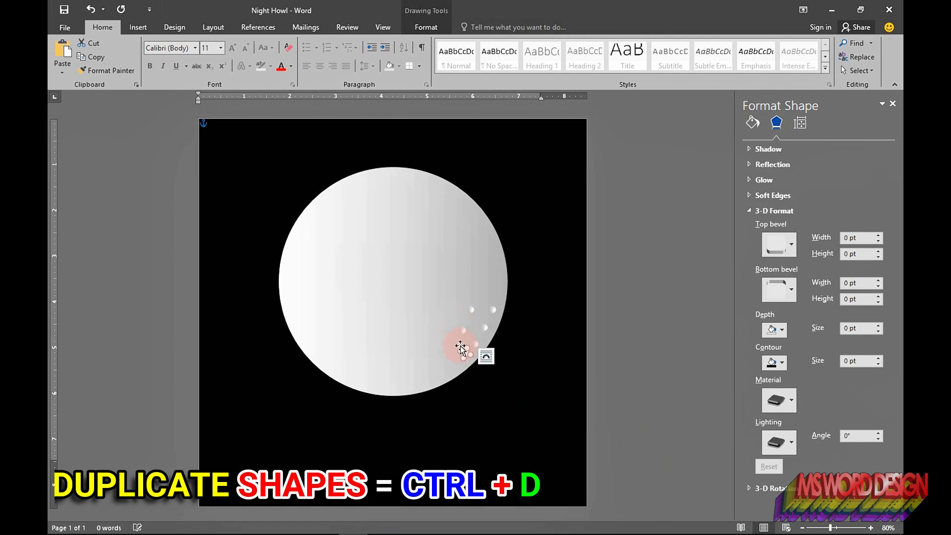
key("Left")
key("Left")
key("Down")
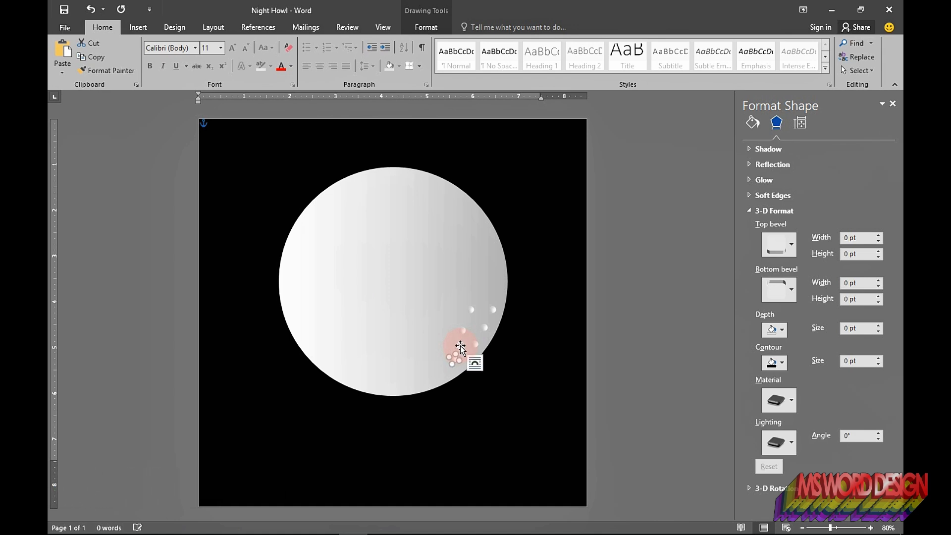
mouse_move(460, 348)
left_mouse_down()
mouse_move(470, 346)
mouse_move(462, 347)
left_mouse_up()
left_click(503, 382)
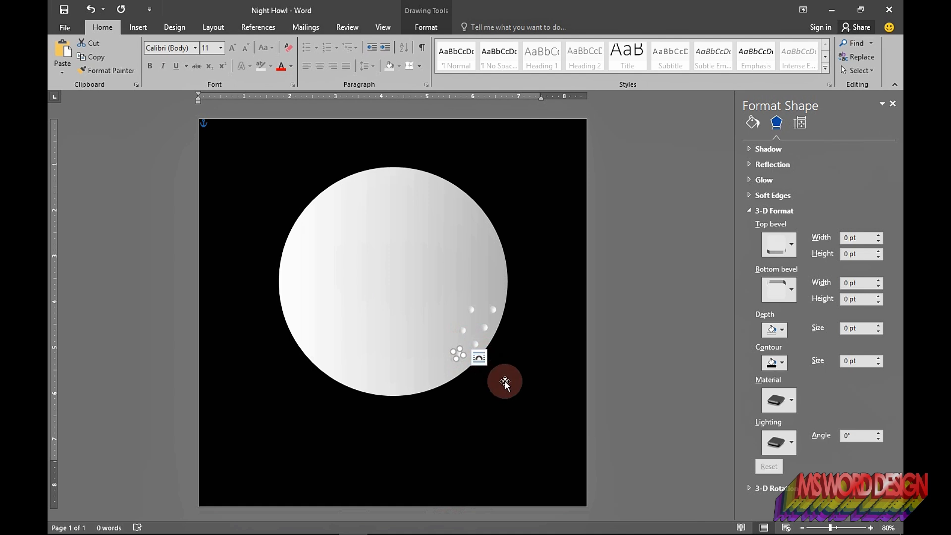
left_click(452, 360)
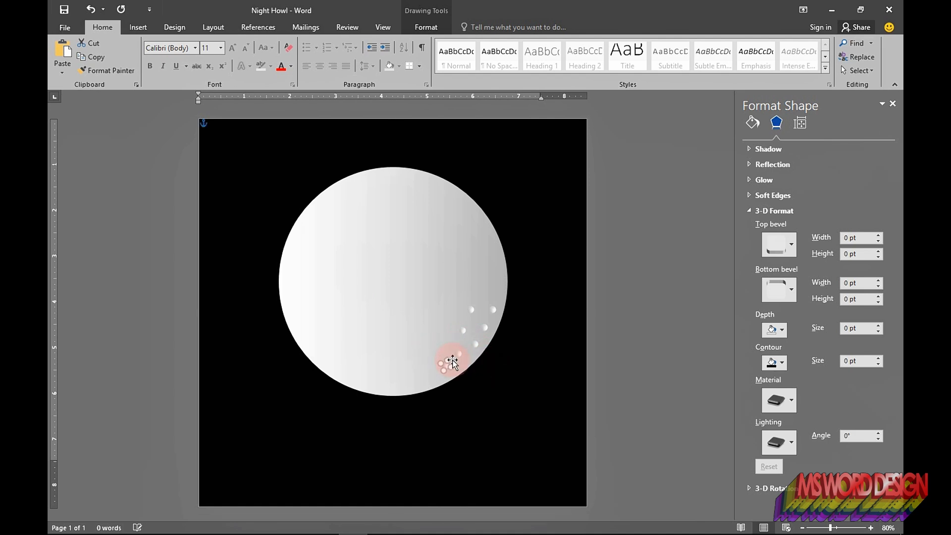
Set the shadow transparency of all seven small circles to 60%, then nudge the second-lowest circle slightly right.
left_click(462, 328)
left_click(470, 308, "shift")
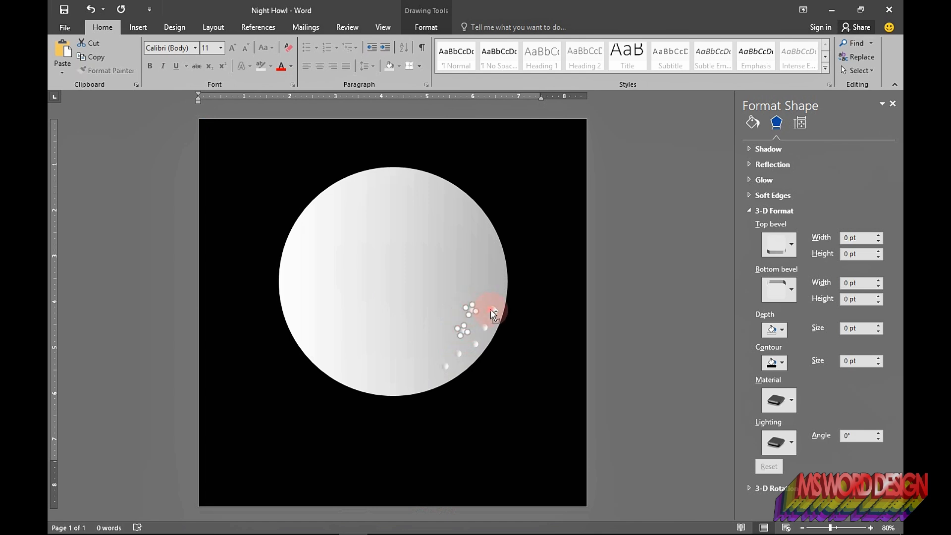
left_click(484, 326, "shift")
left_click(473, 345, "shift")
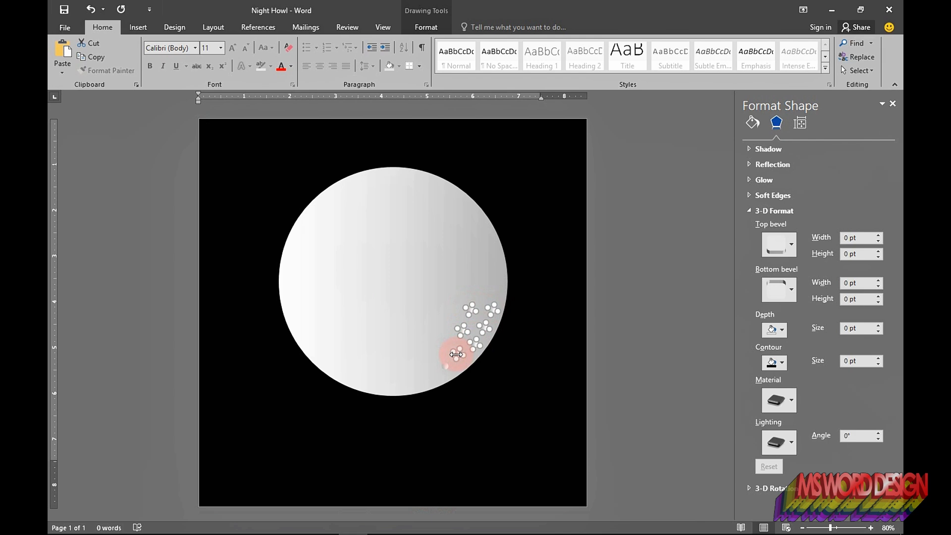
left_click_drag(443, 365, 443, 366)
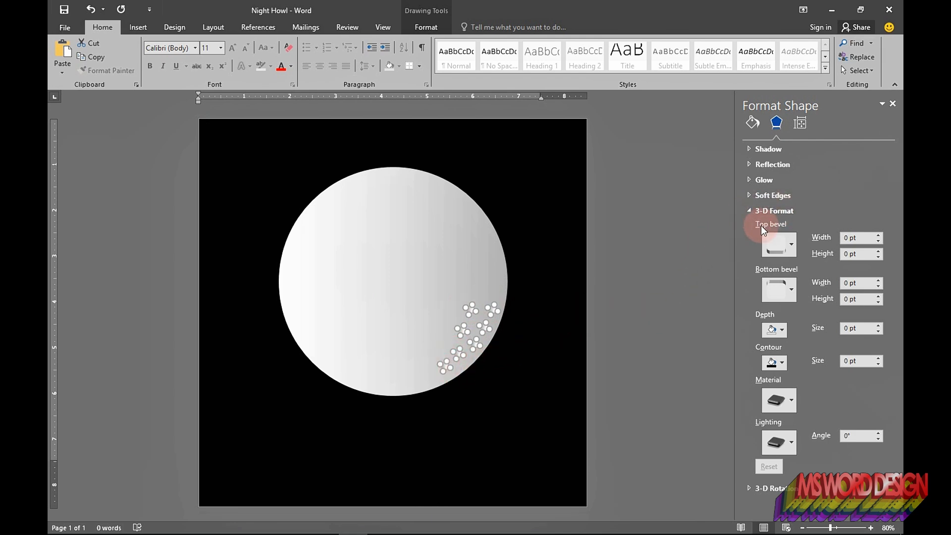
left_click(775, 242)
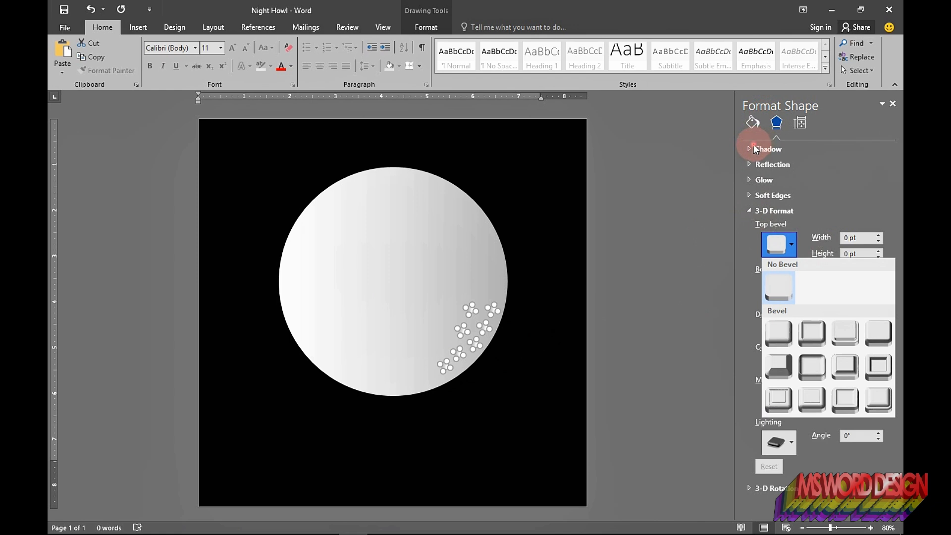
left_click(753, 149)
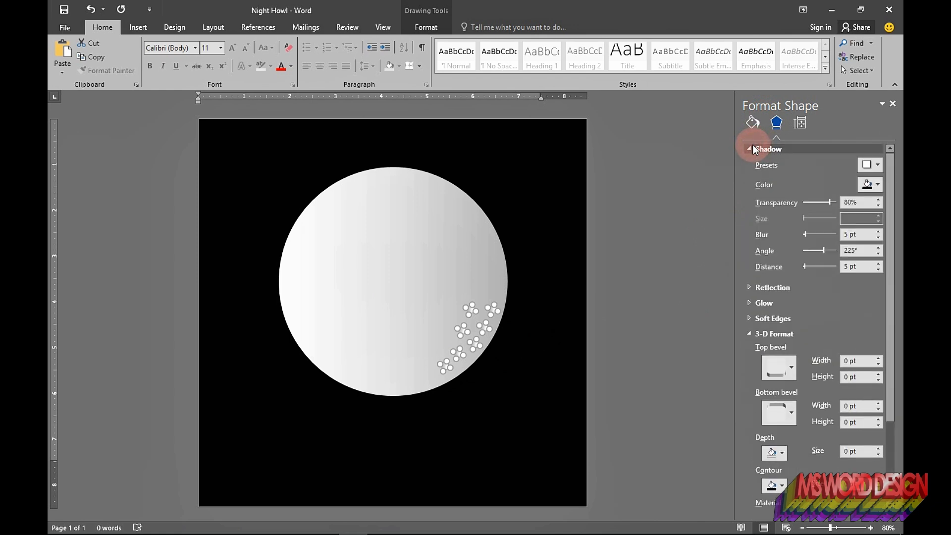
left_click(875, 188)
left_click(873, 188)
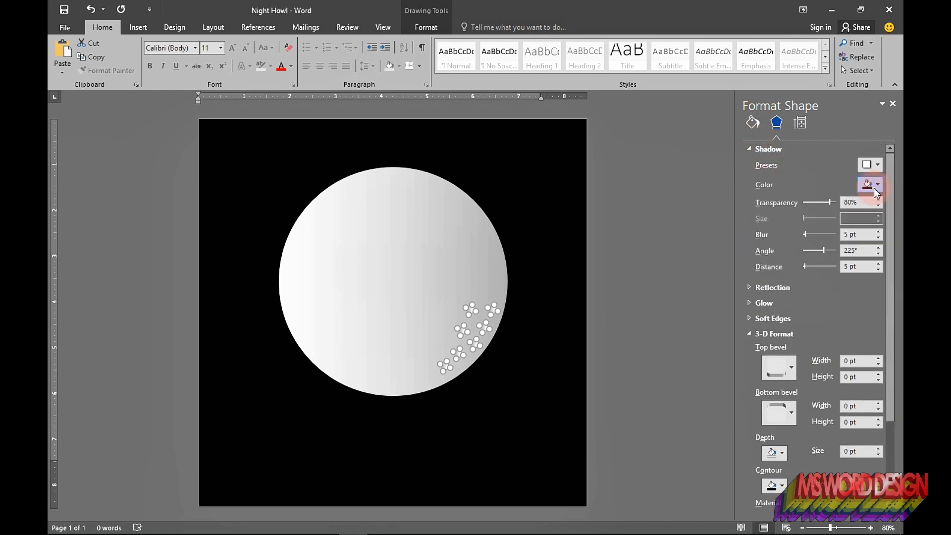
type("60")
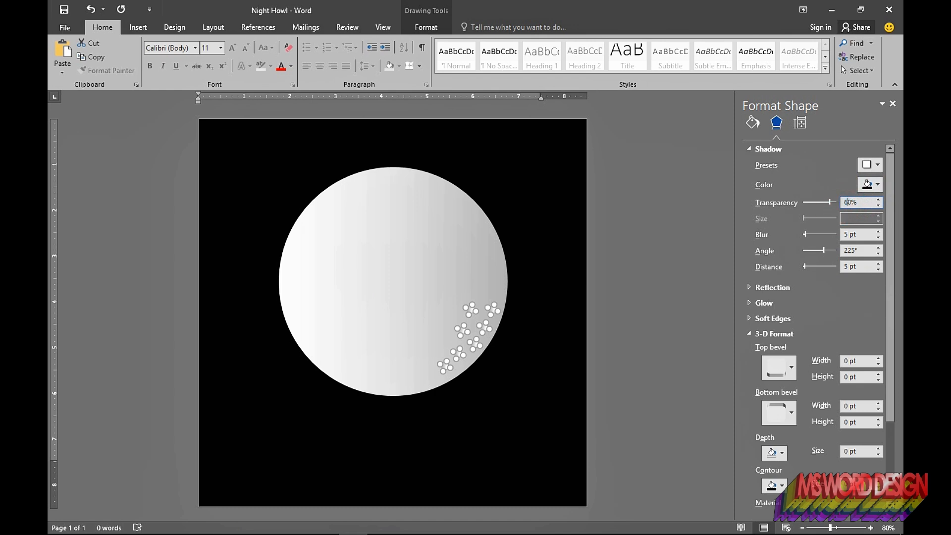
key("Return")
left_click(711, 271)
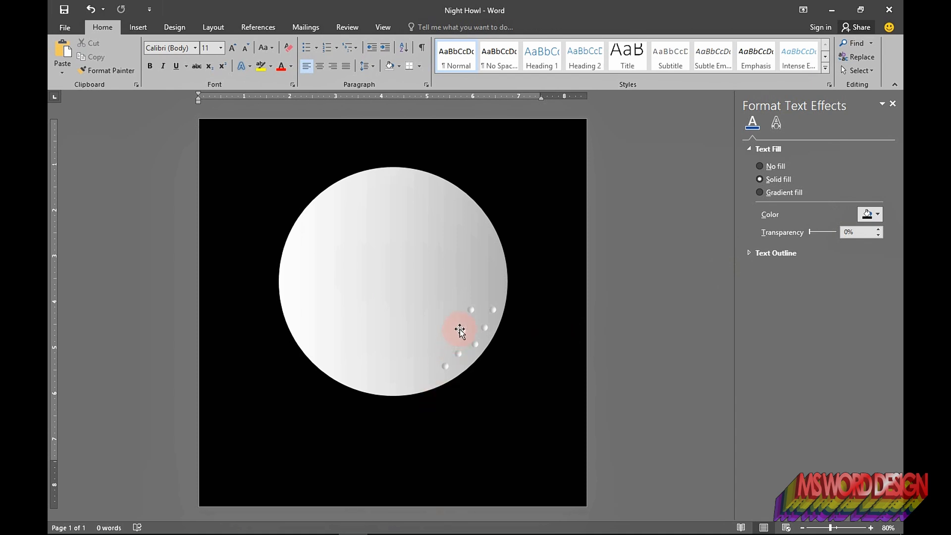
left_click(457, 353)
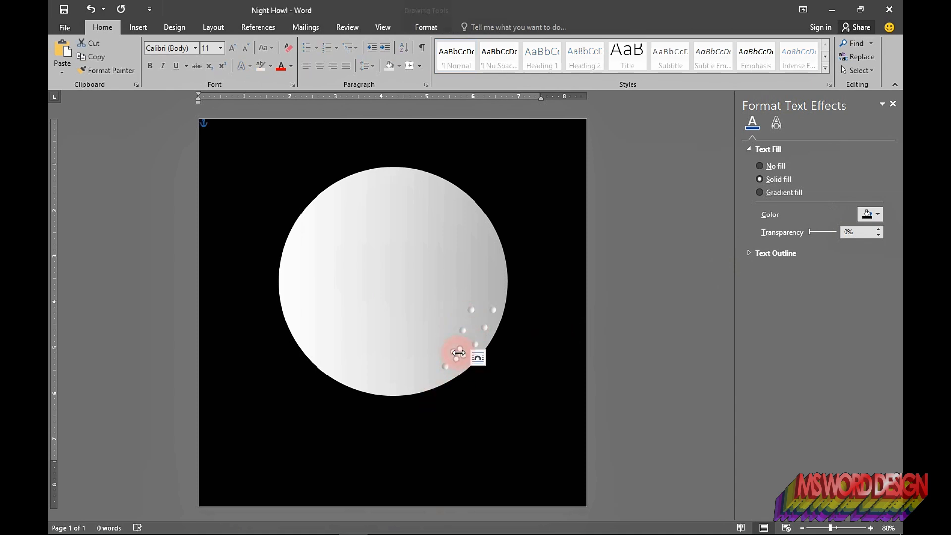
Apply a centred outer shadow preset to the moon and set the shadow color to white.
left_click(526, 346)
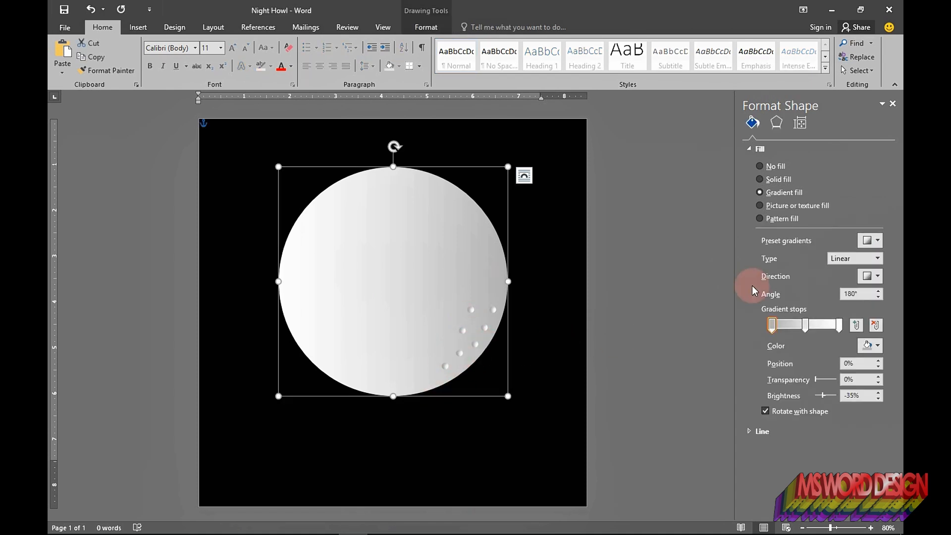
left_click(749, 150)
left_click(776, 123)
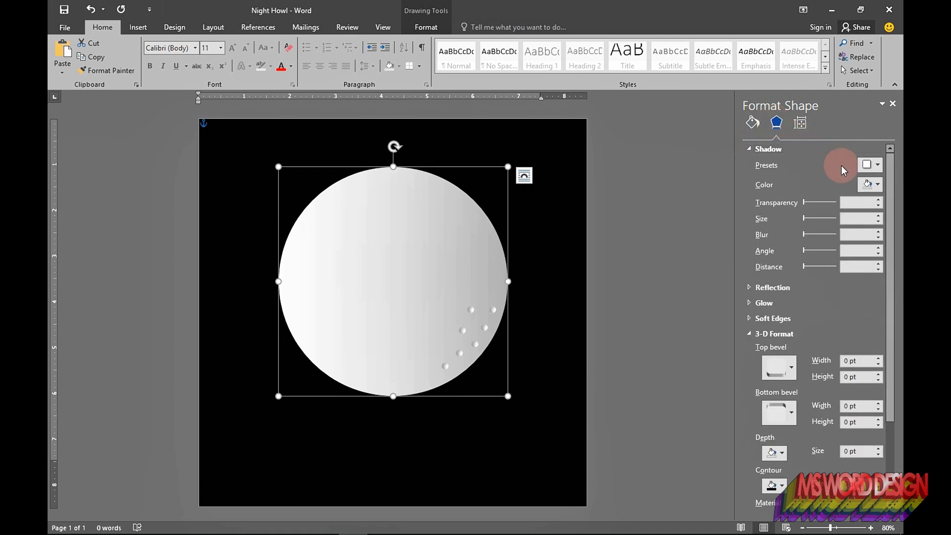
left_click(748, 148)
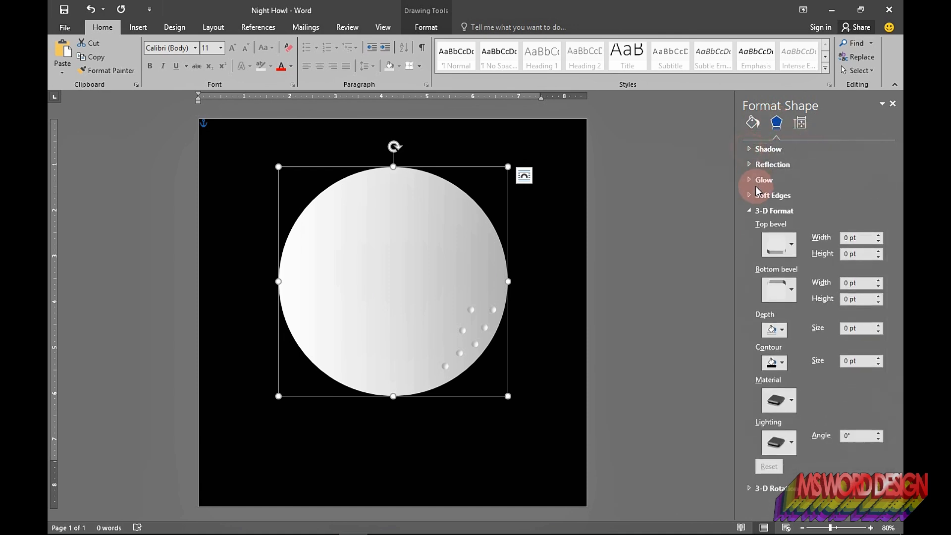
left_click(790, 248)
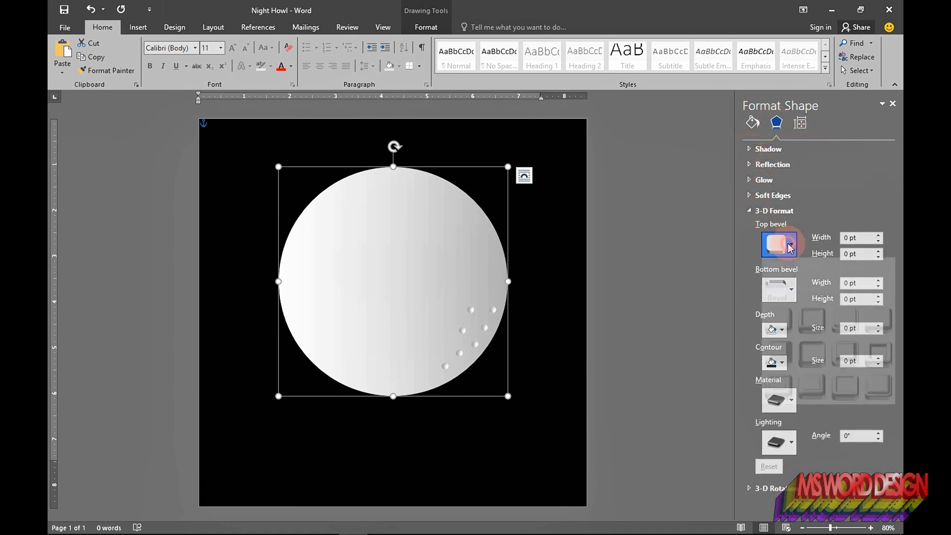
left_click(750, 218)
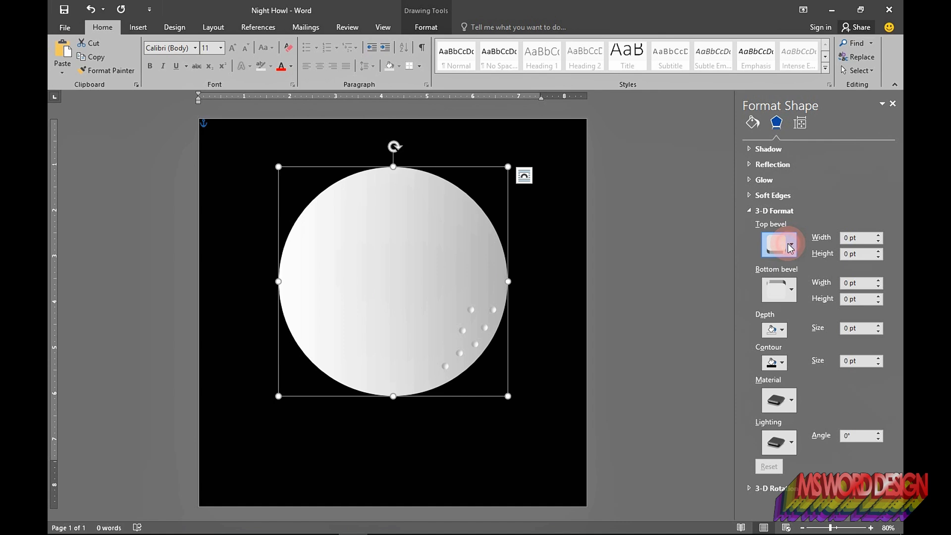
left_click(748, 149)
left_click(867, 168)
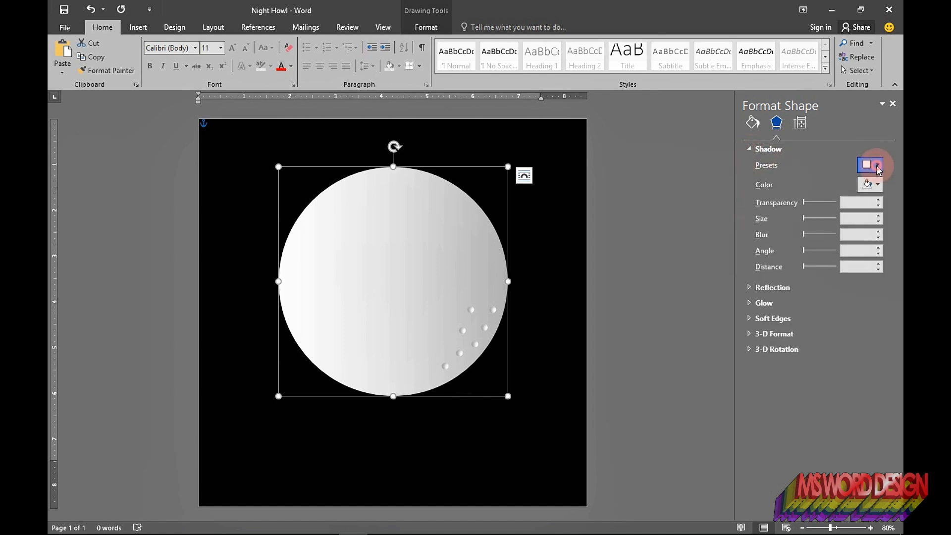
left_click(853, 283)
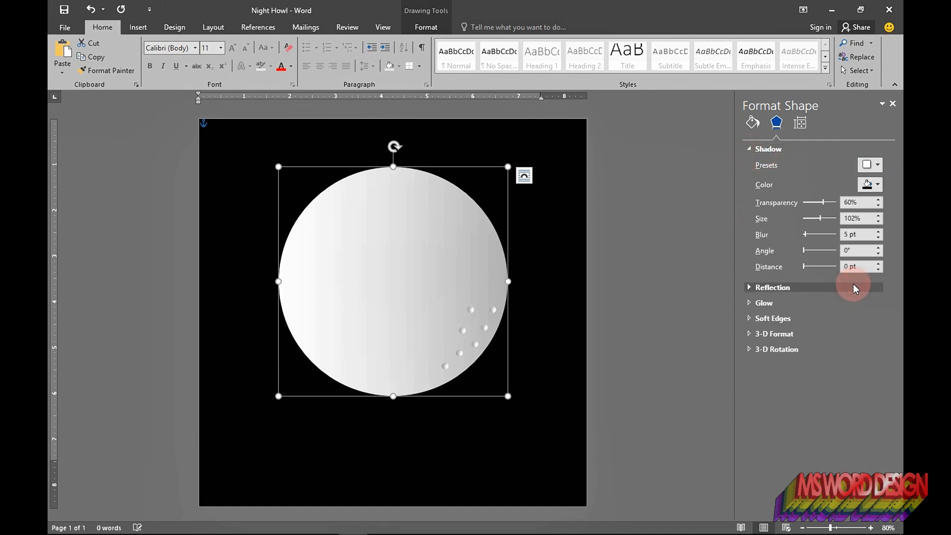
left_click(867, 185)
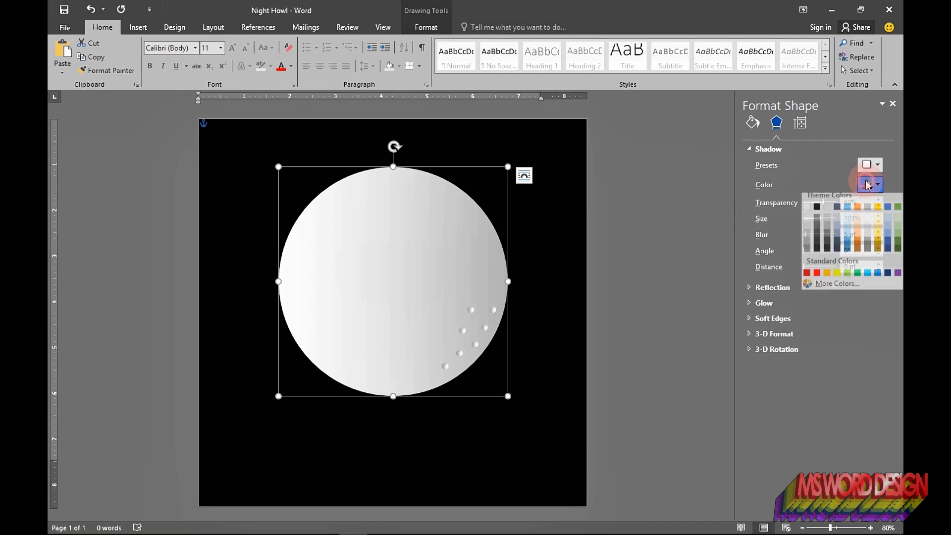
left_click(807, 213)
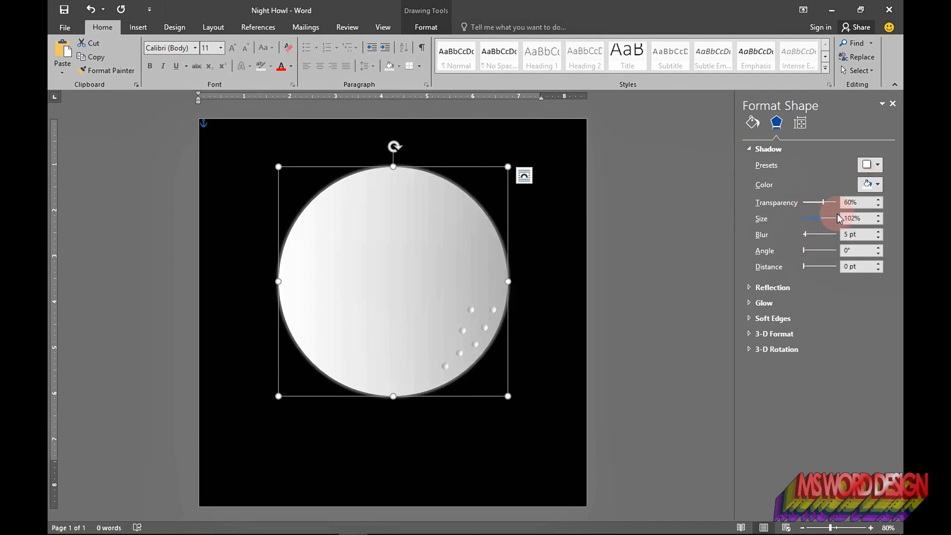
Set the moon's shadow to 68% transparency, 100% size, 3.5 pt blur, 90° angle and 2.2 pt distance.
type("8")
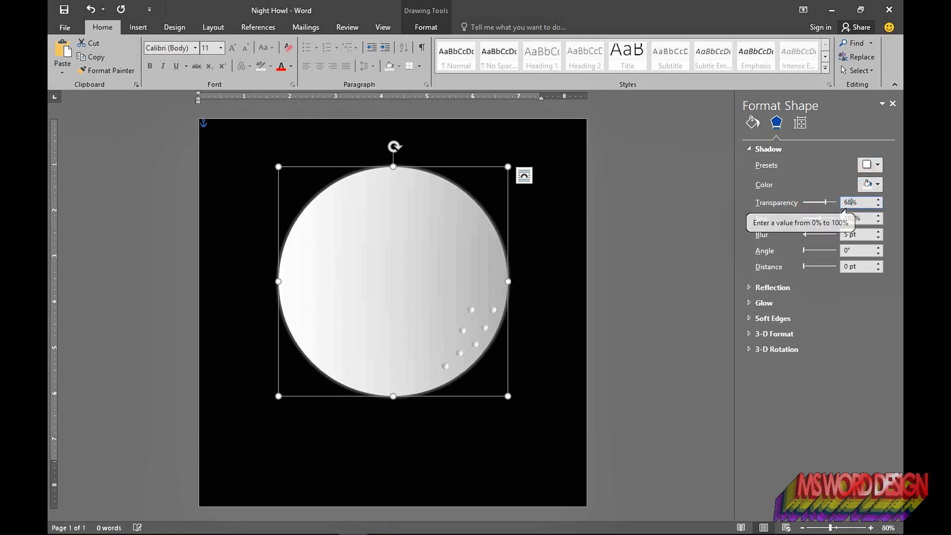
left_click(880, 222)
left_click(879, 221)
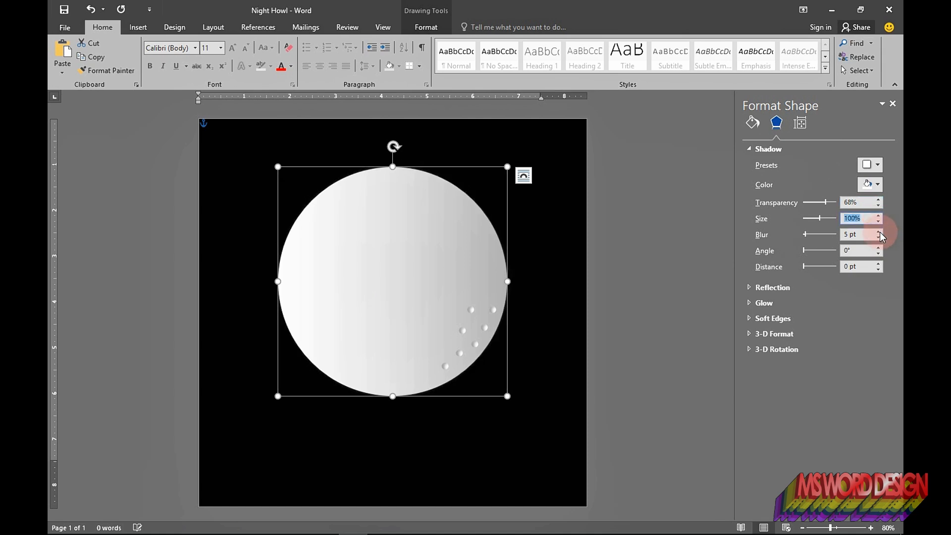
left_click(844, 237)
type("3.")
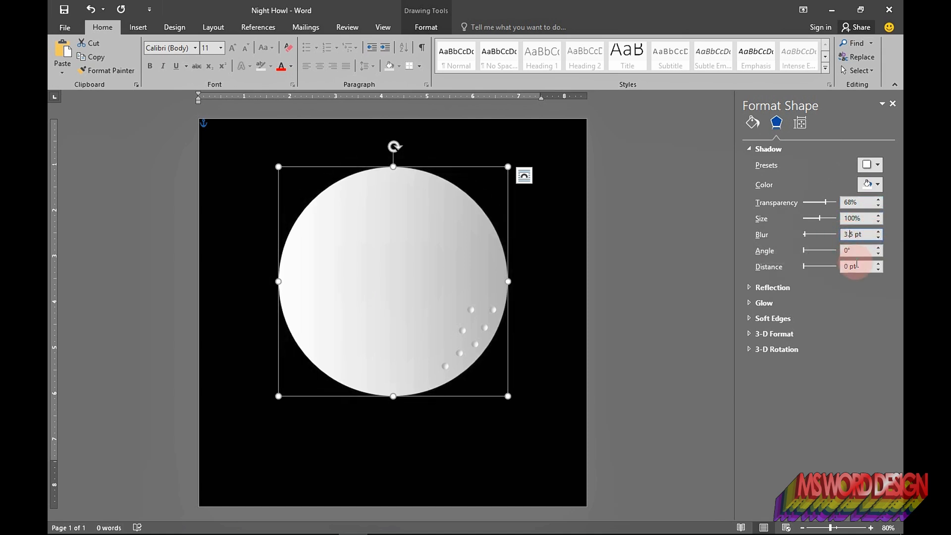
type("9")
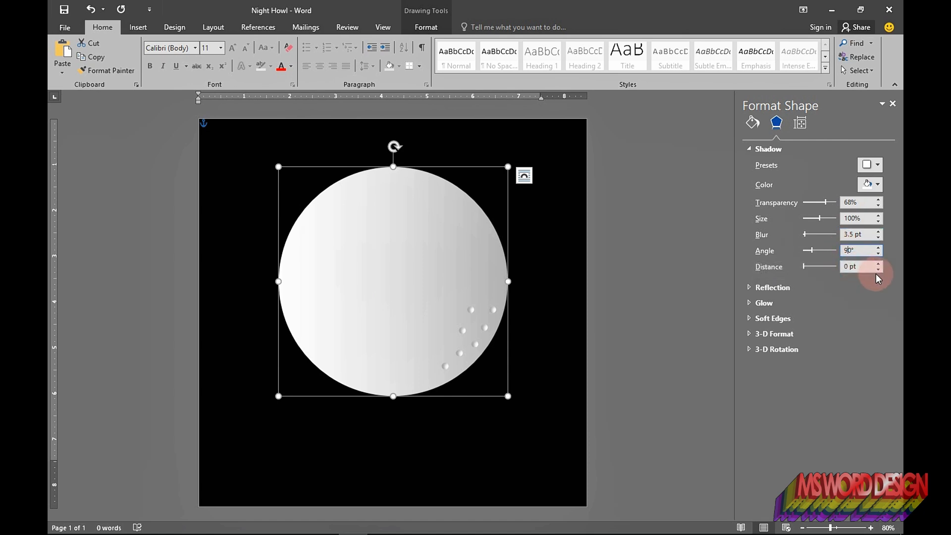
left_click(848, 267)
type("2.2")
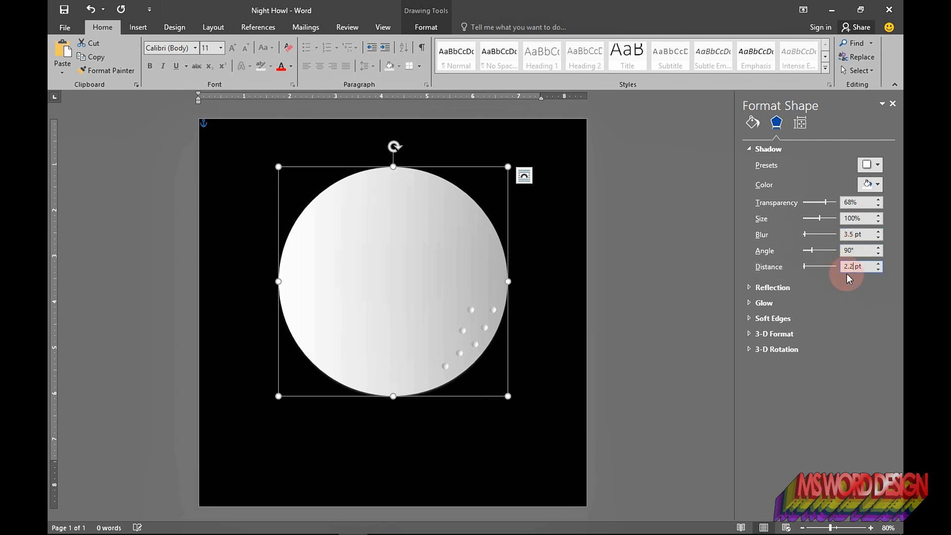
left_click(750, 150)
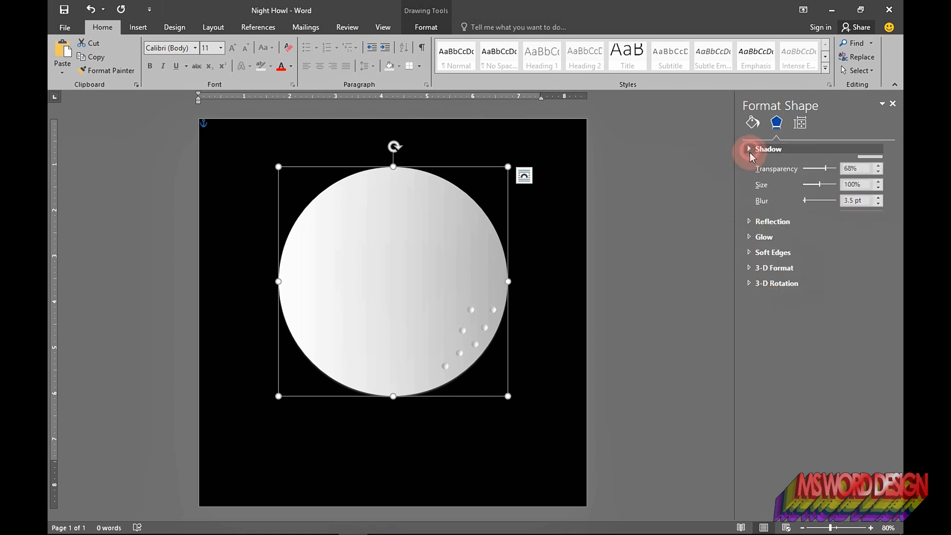
Give the moon a white glow with a size of 15 pt and 50% transparency.
left_click(748, 179)
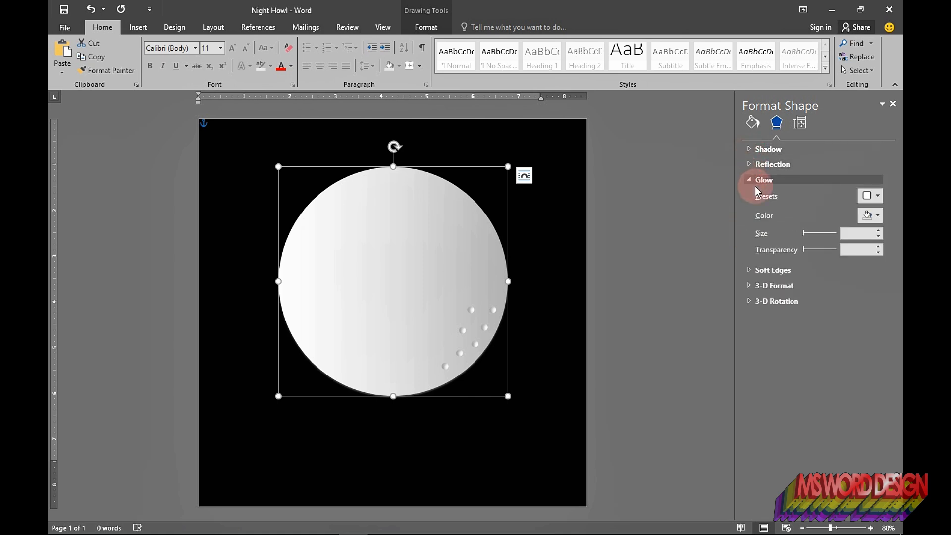
left_click(869, 195)
left_click(870, 195)
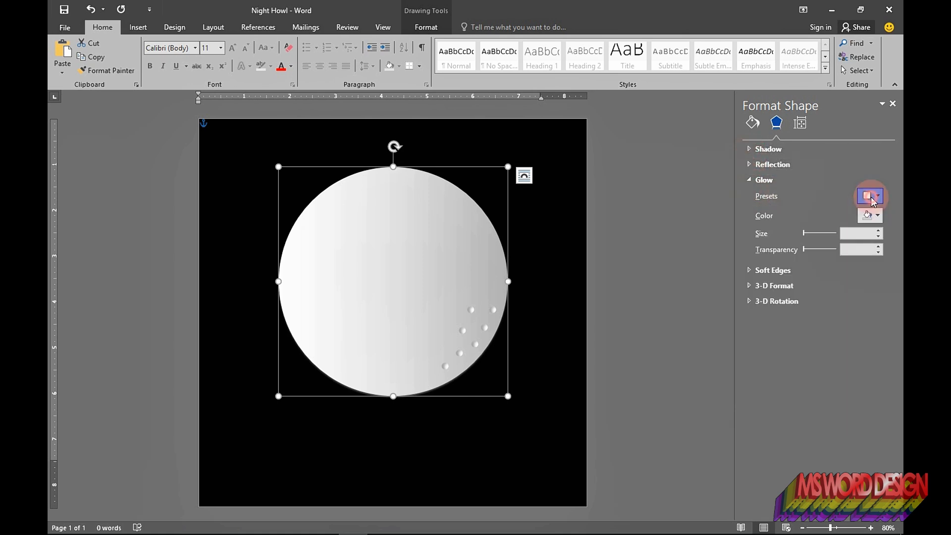
left_click(872, 217)
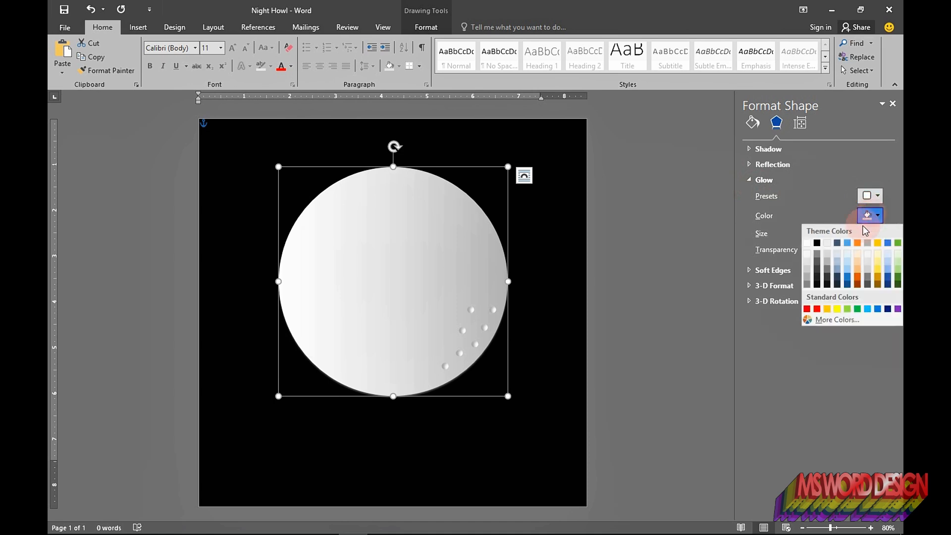
left_click(807, 243)
left_click(852, 233)
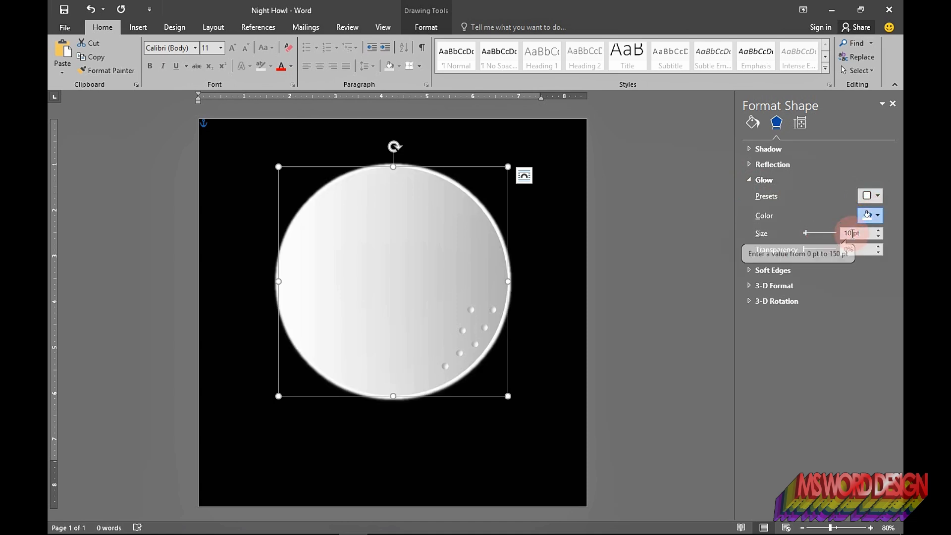
left_click_drag(852, 232, 846, 236)
type("15")
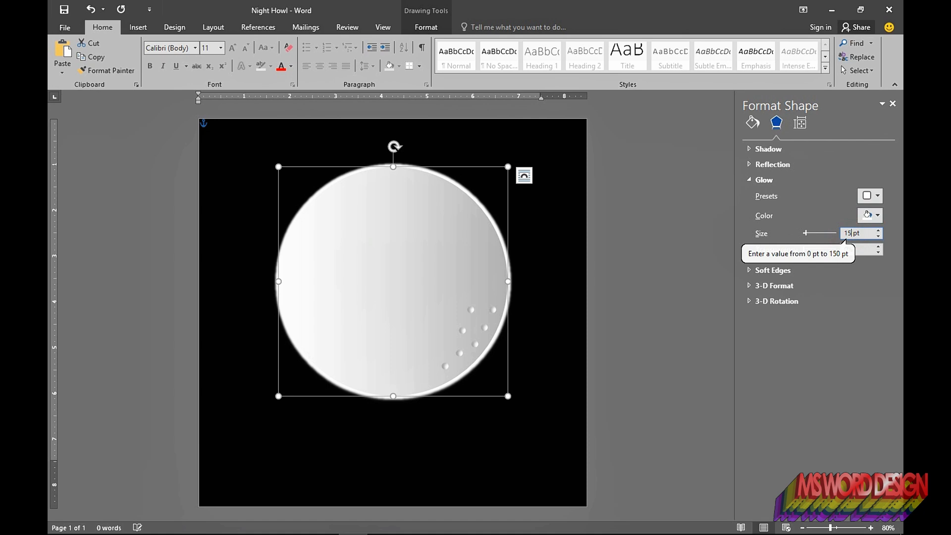
key("Return")
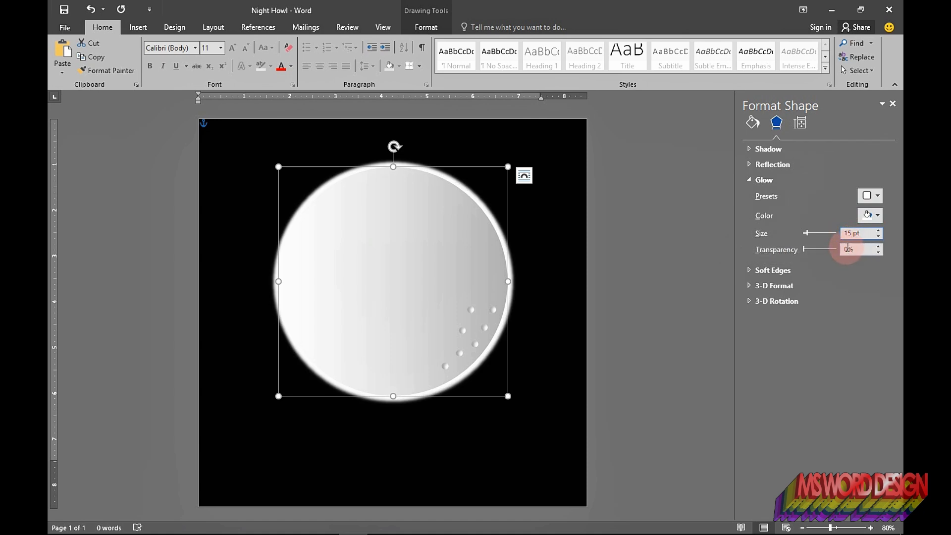
left_click(846, 249)
type("5")
key("Return")
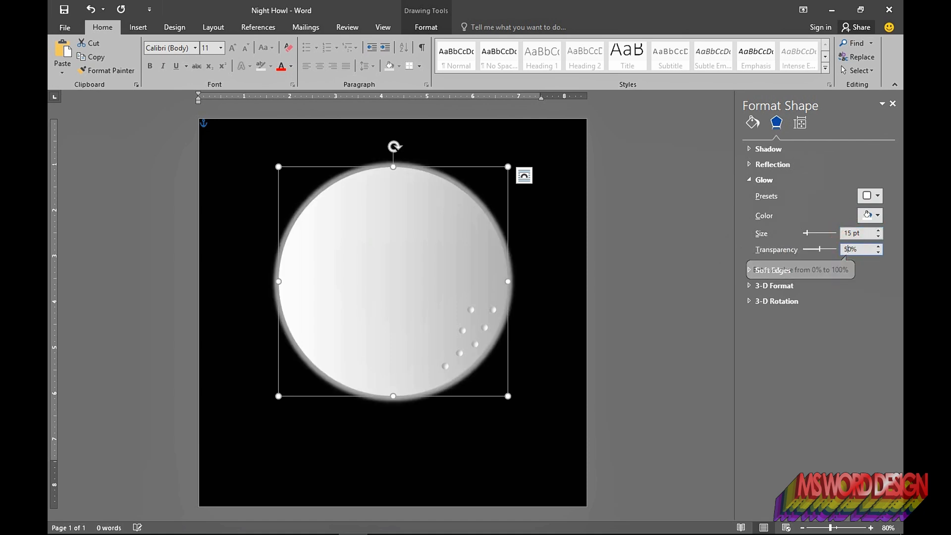
Select the moon together with all seven small circles and move them slightly up the page.
left_click(649, 221)
left_click(493, 310)
left_click(485, 329)
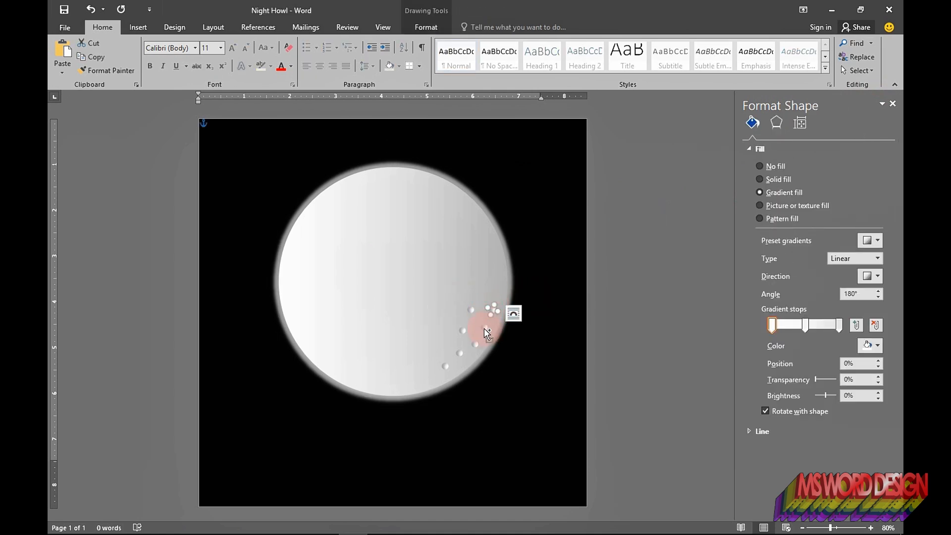
left_click(476, 345, "shift")
left_click(459, 353, "shift")
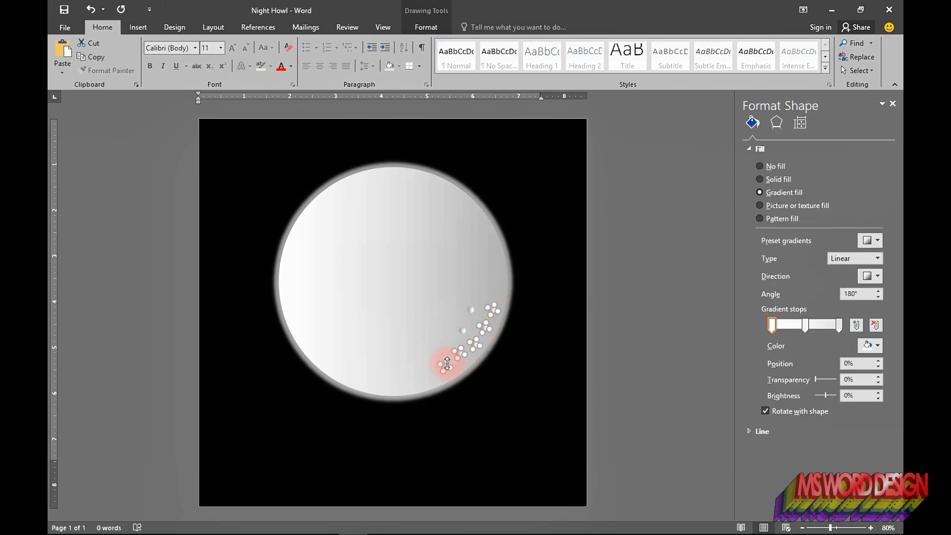
left_click(467, 277, "shift")
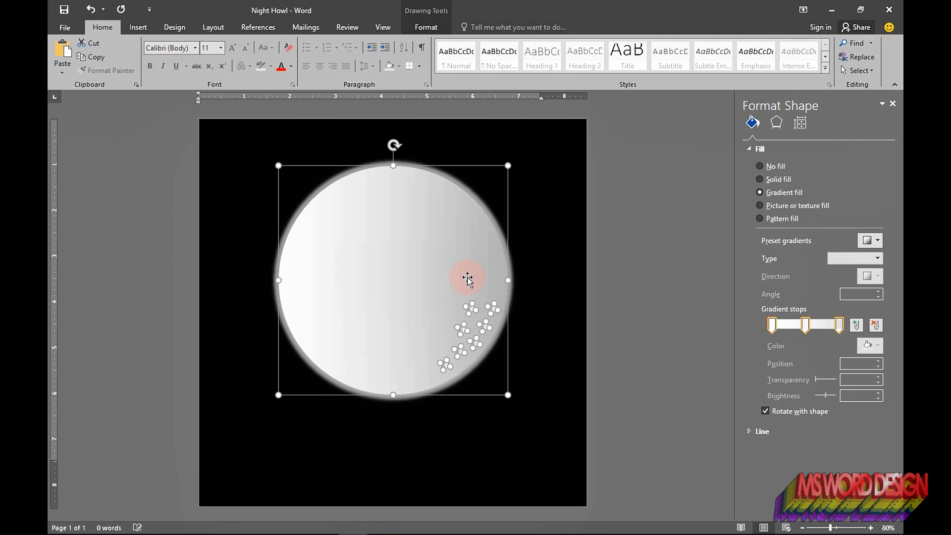
left_click_drag(467, 277, 428, 267)
left_click(619, 250)
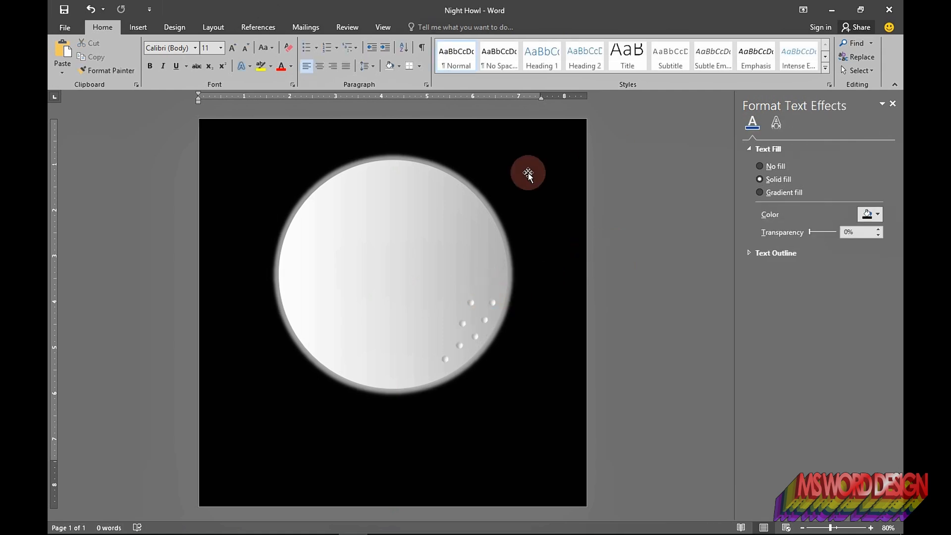
Apply the first bevel preset to the moon as its top bevel.
left_click(393, 201)
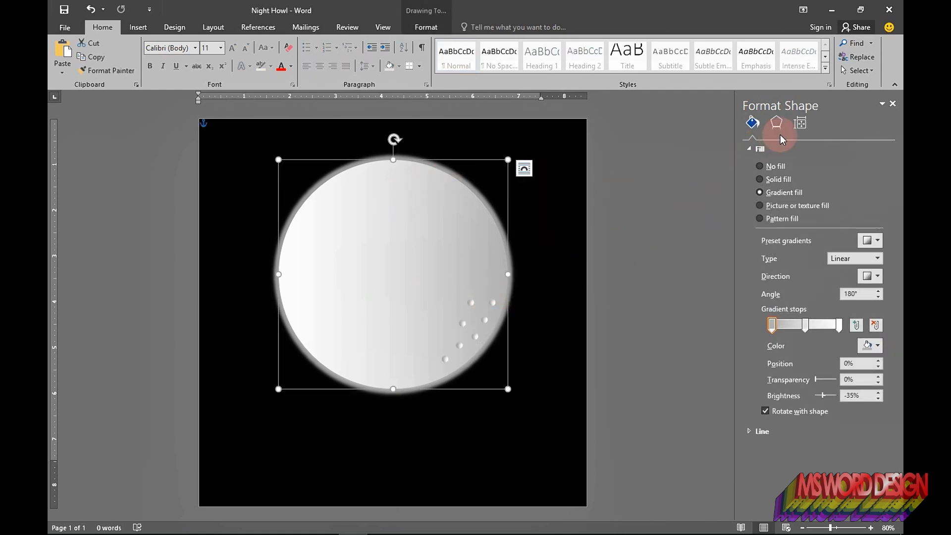
left_click(757, 148)
left_click(776, 123)
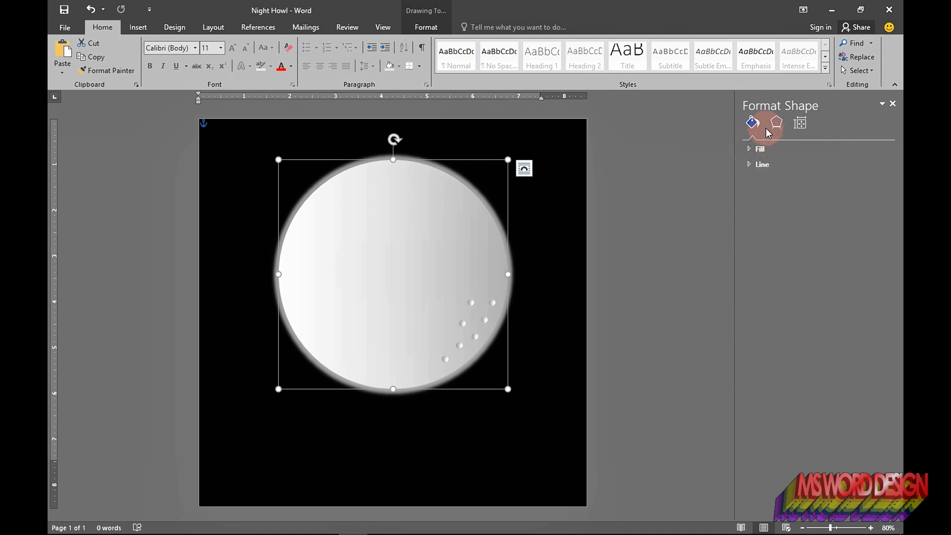
left_click(764, 180)
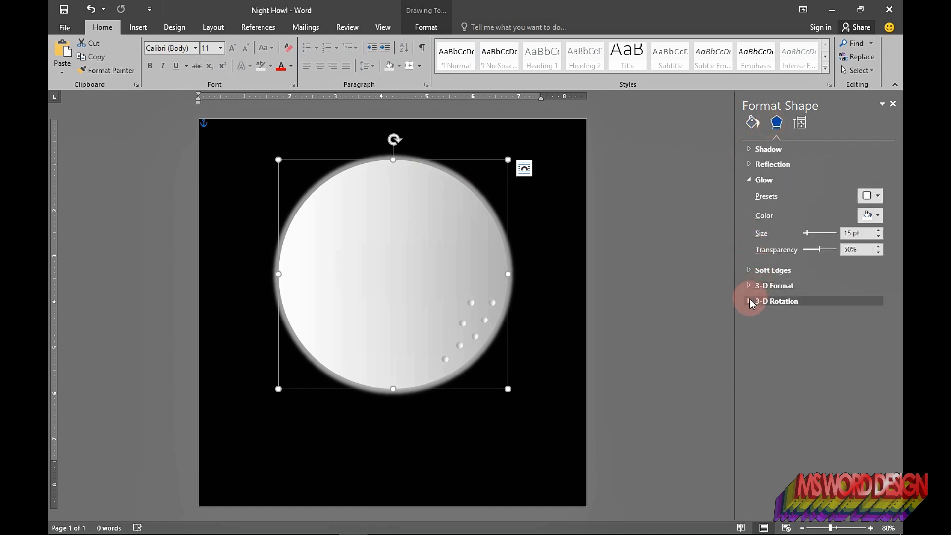
left_click(751, 178)
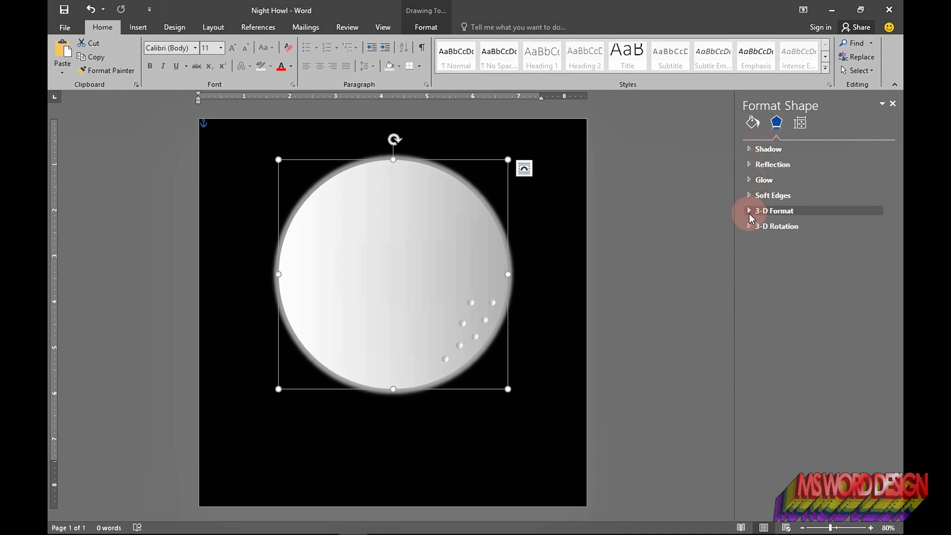
left_click(750, 226)
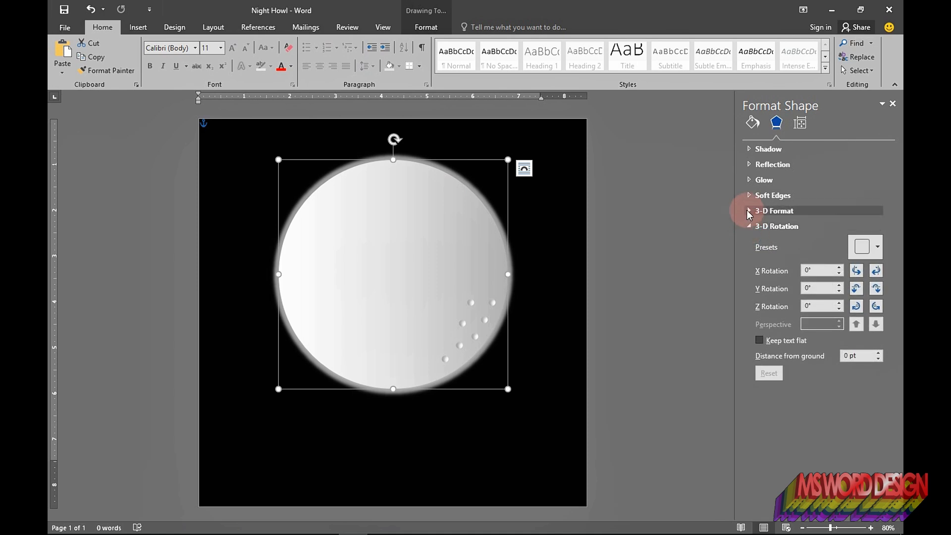
left_click(749, 211)
left_click(783, 248)
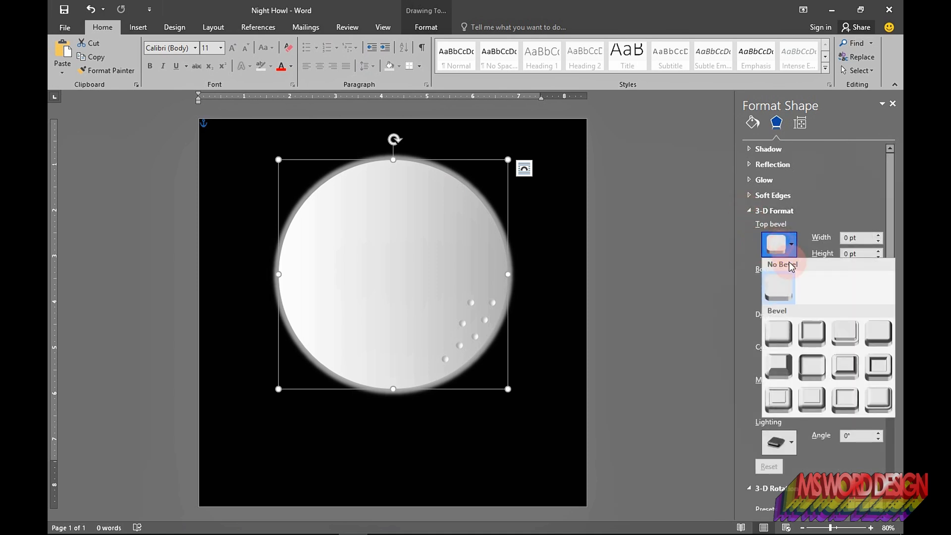
left_click(774, 336)
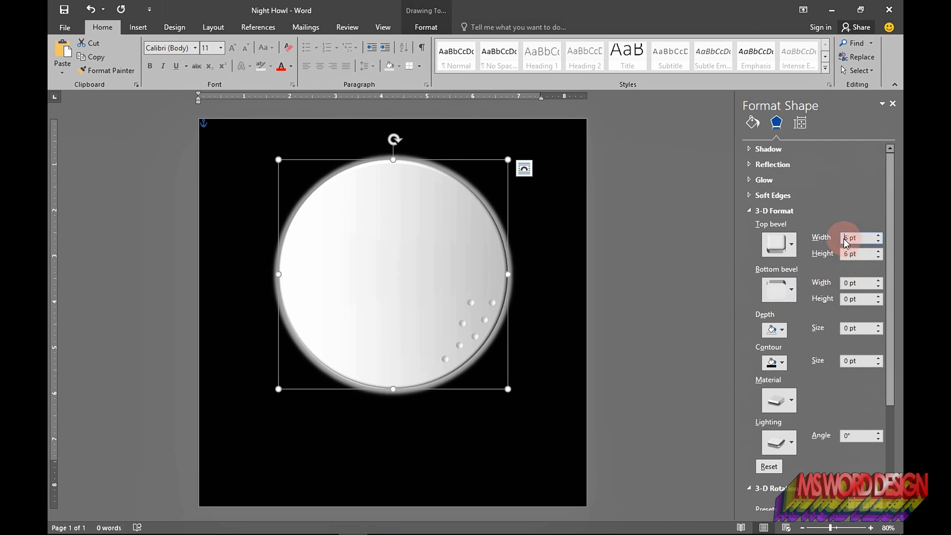
Set the moon's top bevel to 15 pt width and 4 pt height.
type("15")
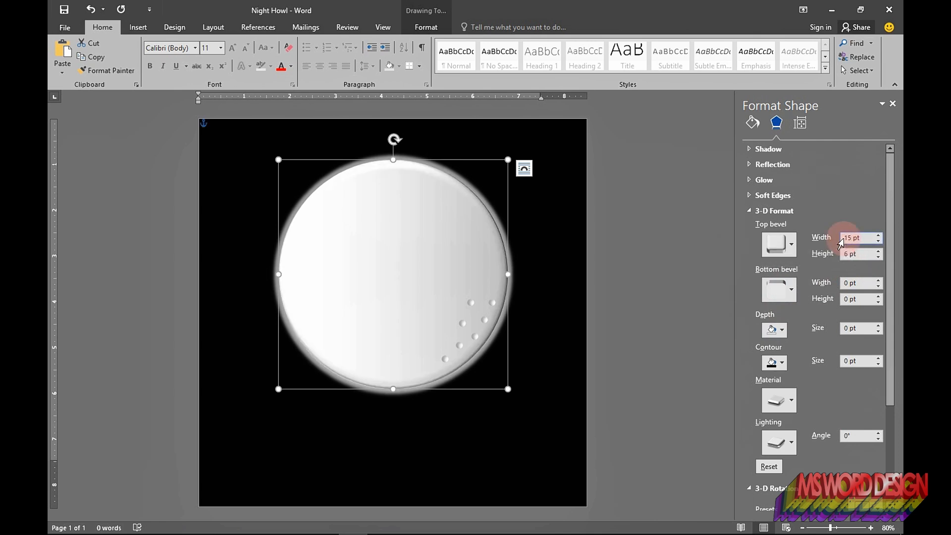
left_click(849, 254)
left_click_drag(848, 253, 841, 256)
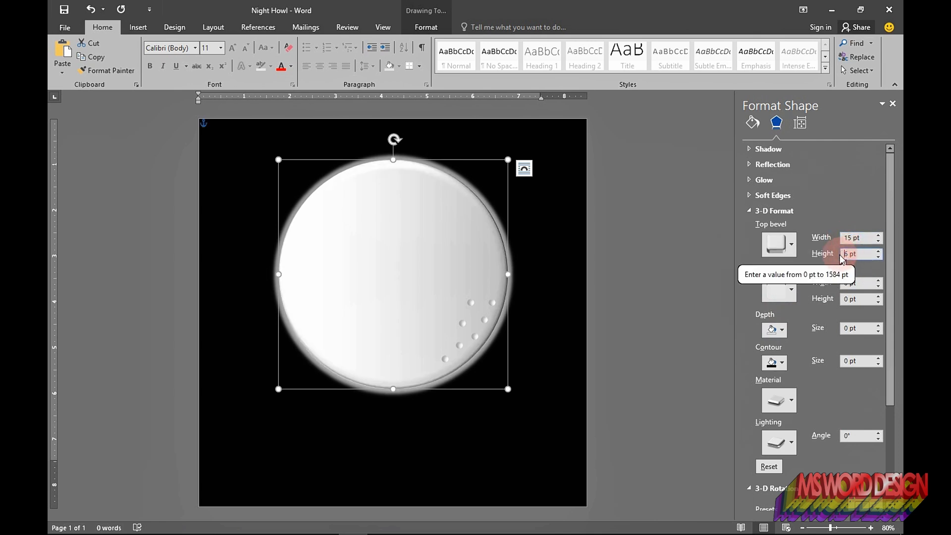
type("4")
left_click(850, 266)
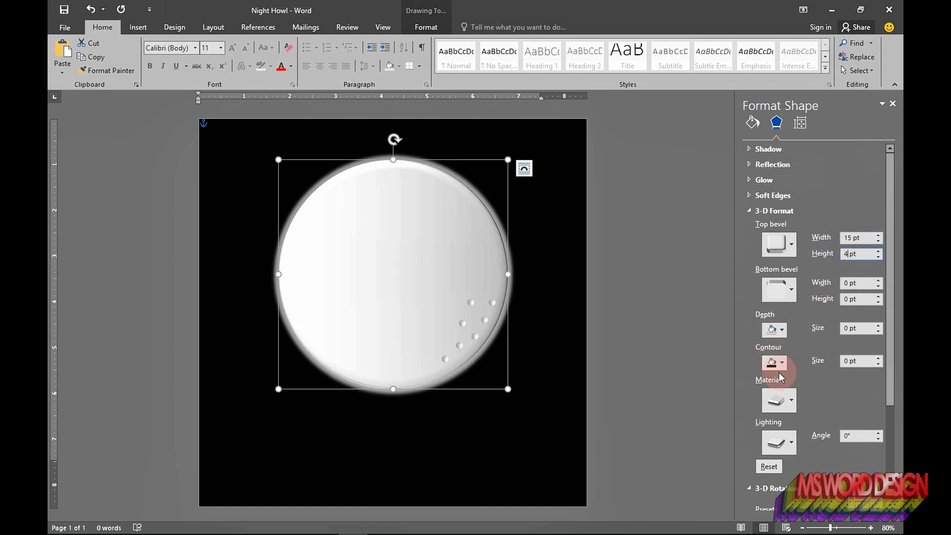
Choose the second Standard material and the second Neutral lighting for the moon's 3-D format.
left_click(780, 399)
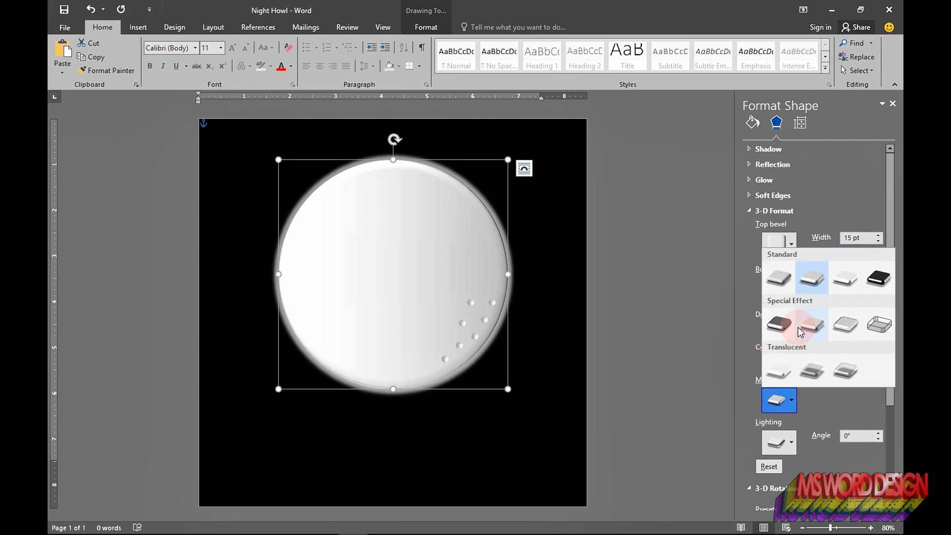
left_click(807, 277)
left_click(791, 448)
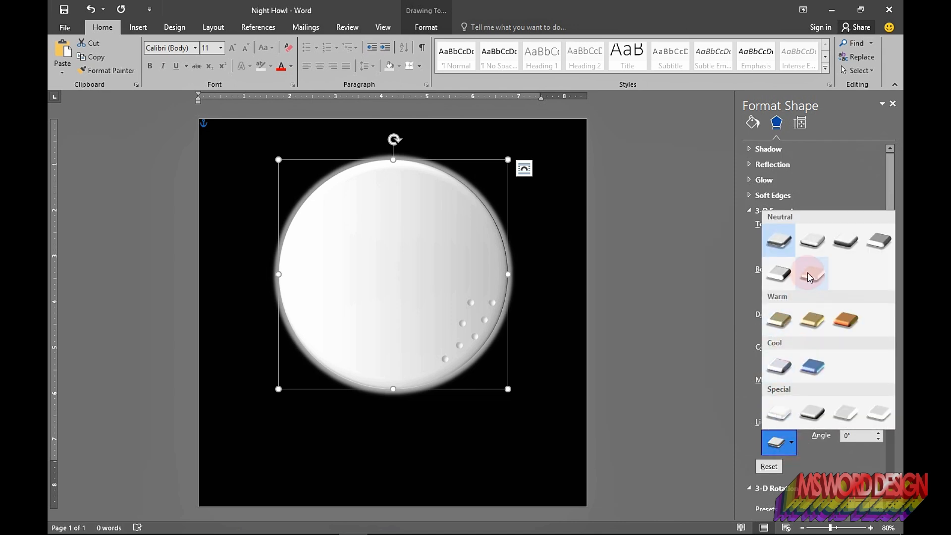
left_click(811, 244)
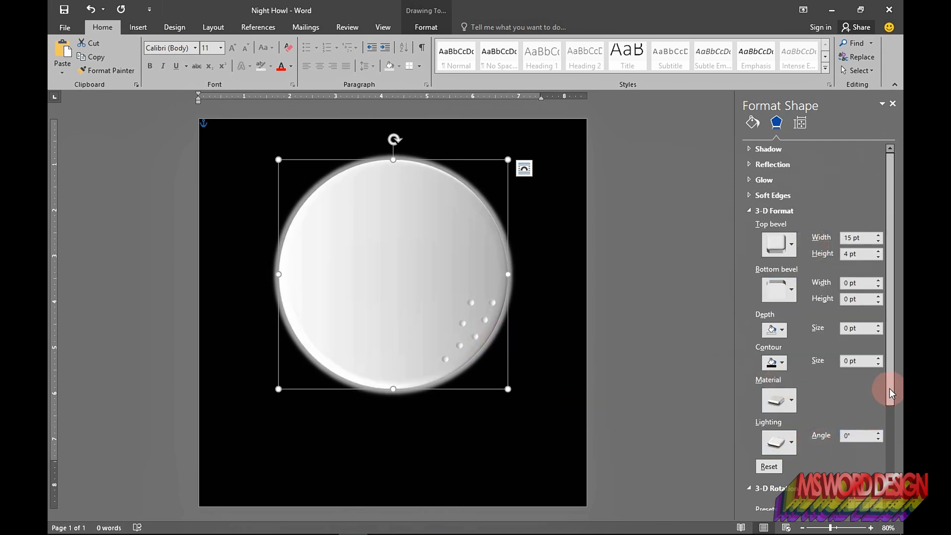
Set the moon's lighting angle to 90°.
left_click_drag(890, 388, 890, 400)
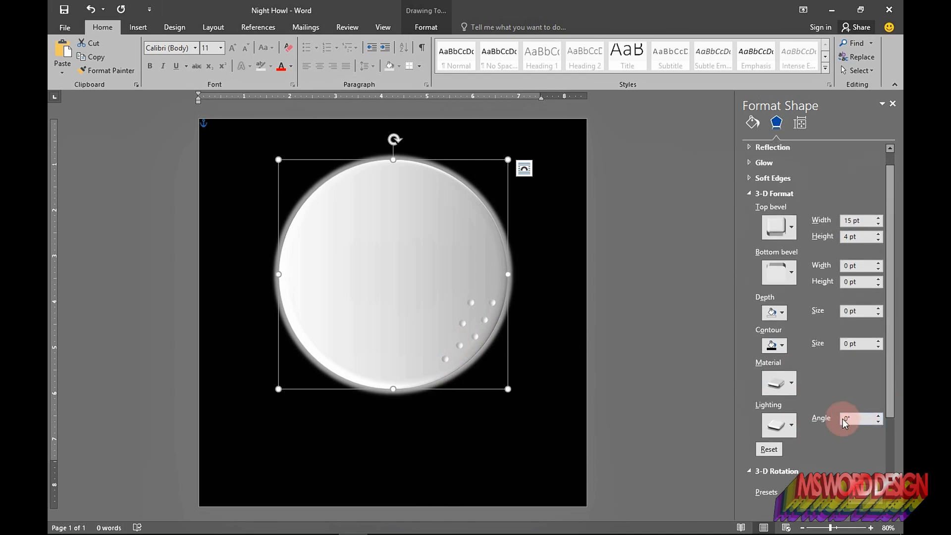
type("9")
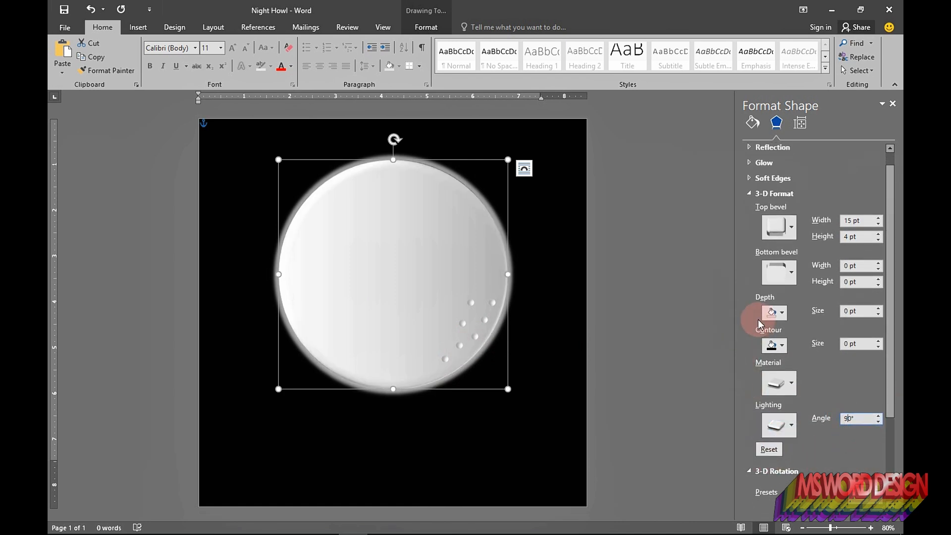
left_click(747, 193)
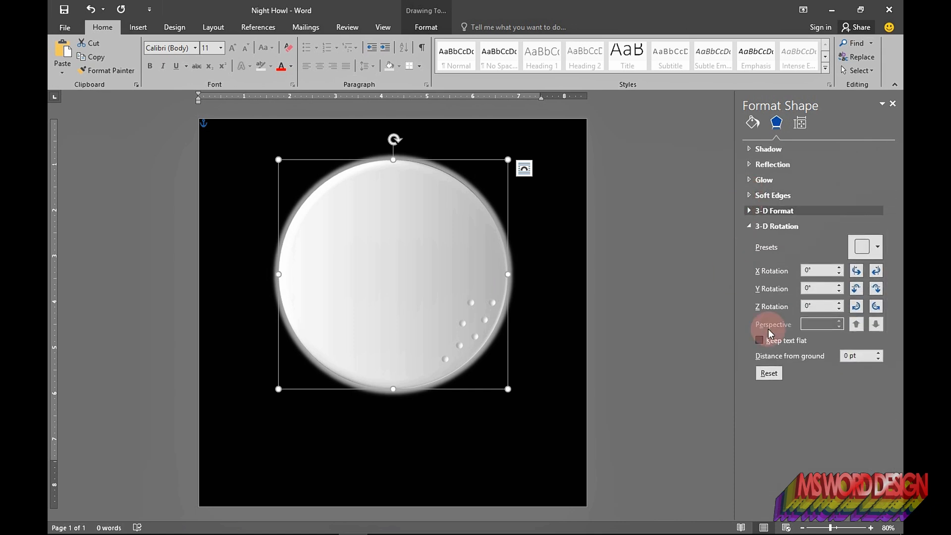
Try a 180° lighting angle on the moon, settle on 150°, and deselect the moon.
left_click(748, 211)
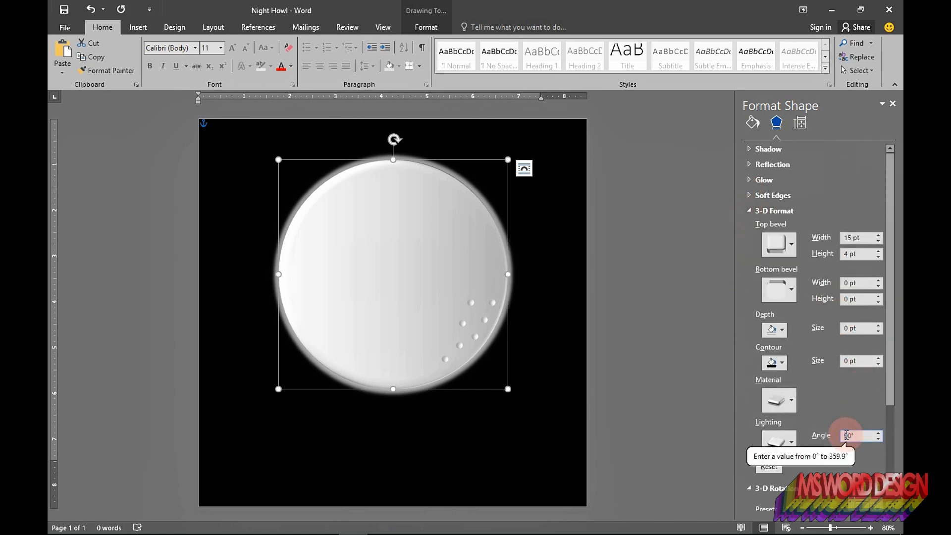
key("BackSpace")
type("18")
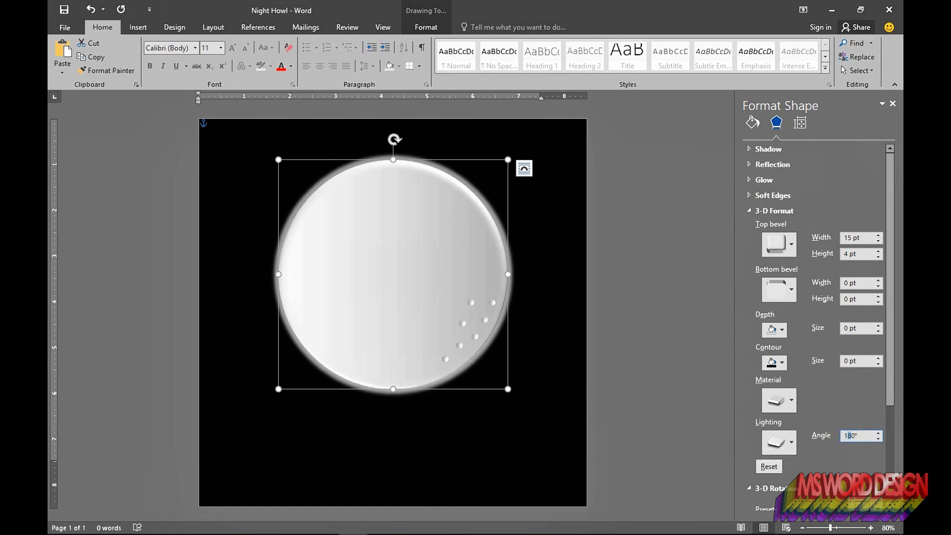
key("BackSpace")
type("5")
left_click(876, 417)
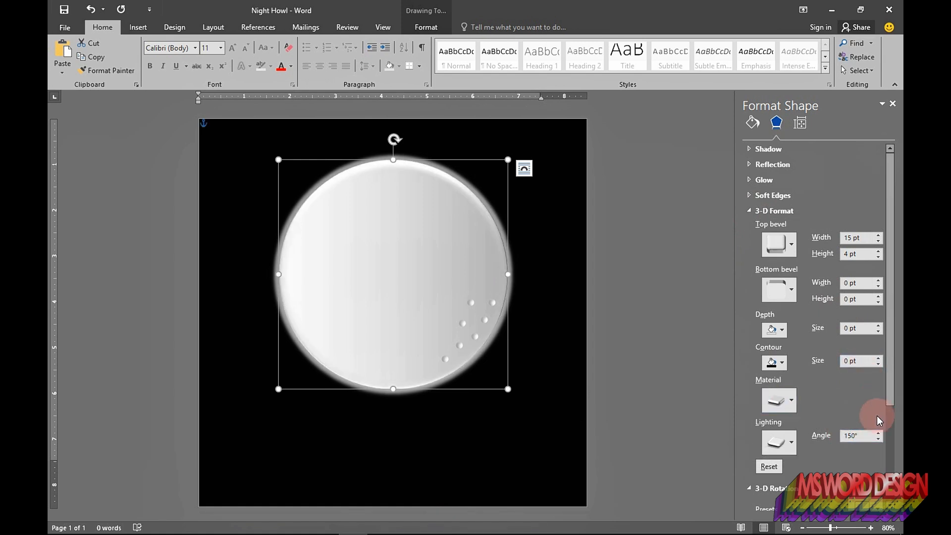
left_click(750, 211)
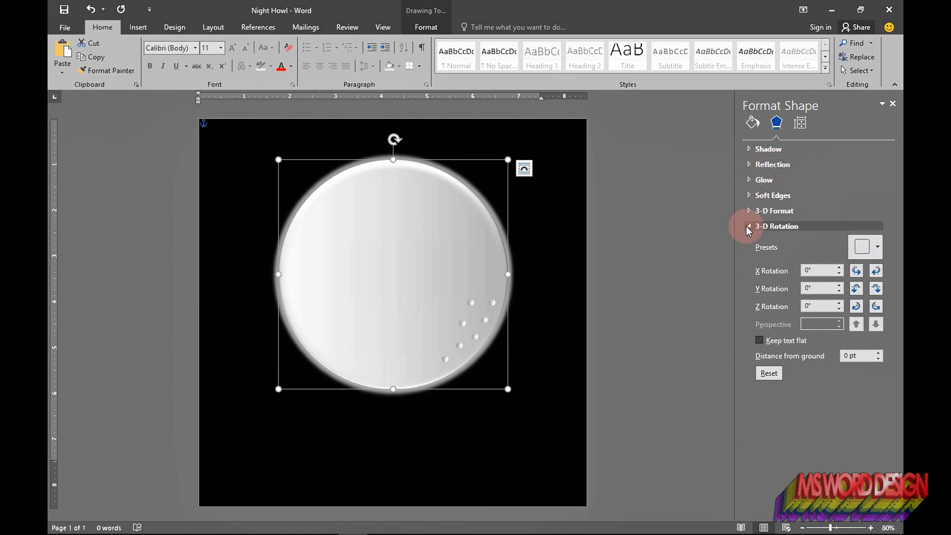
left_click(744, 212)
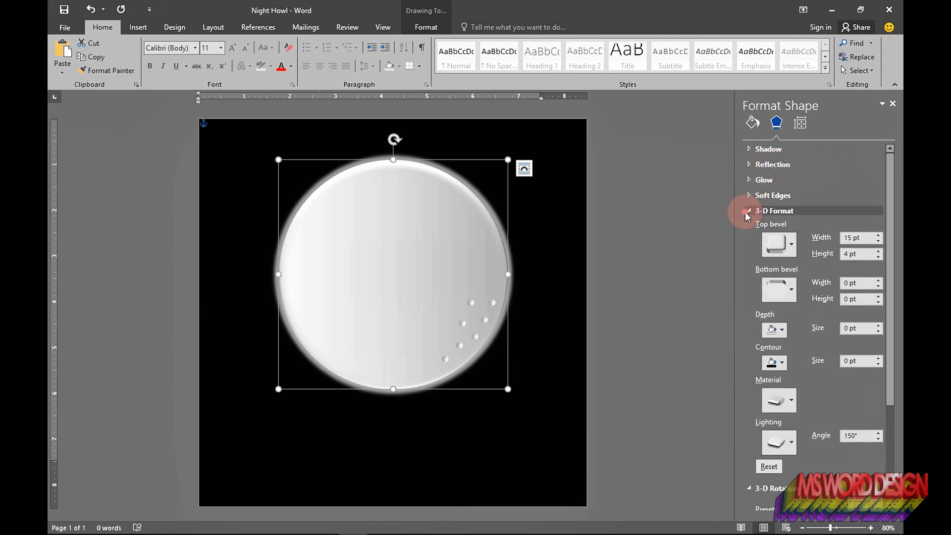
left_click(745, 212)
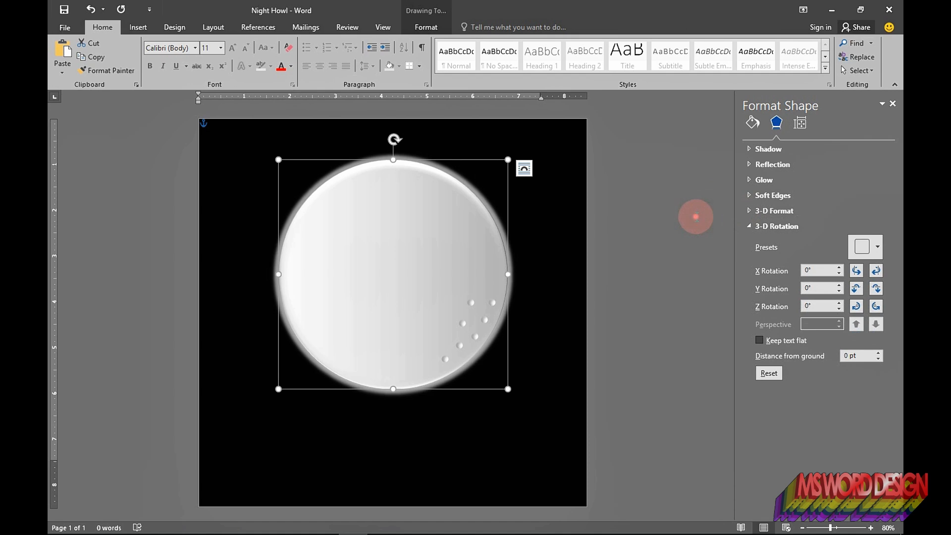
left_click(695, 216)
Insert the howling wolf picture from the MS WORD DESIGN folder on the Desktop.
left_click(139, 26)
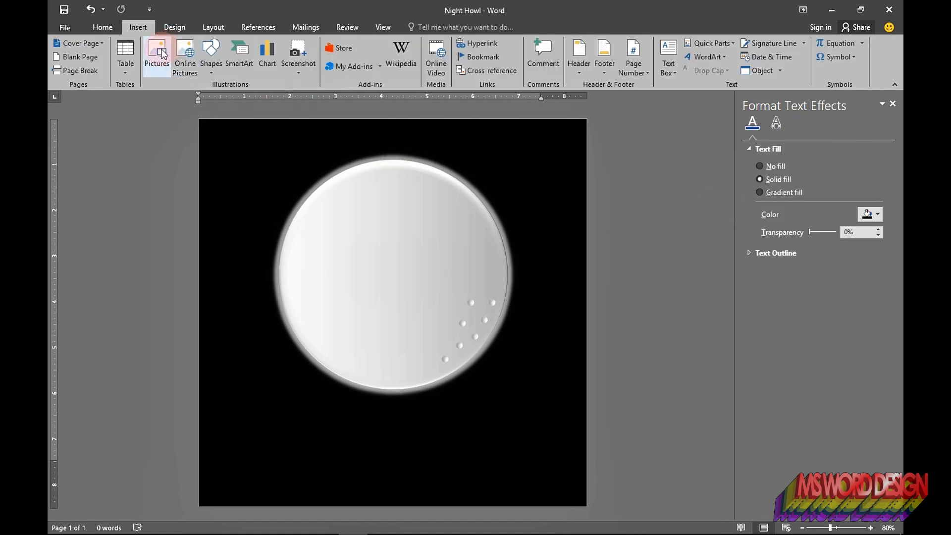
left_click(163, 53)
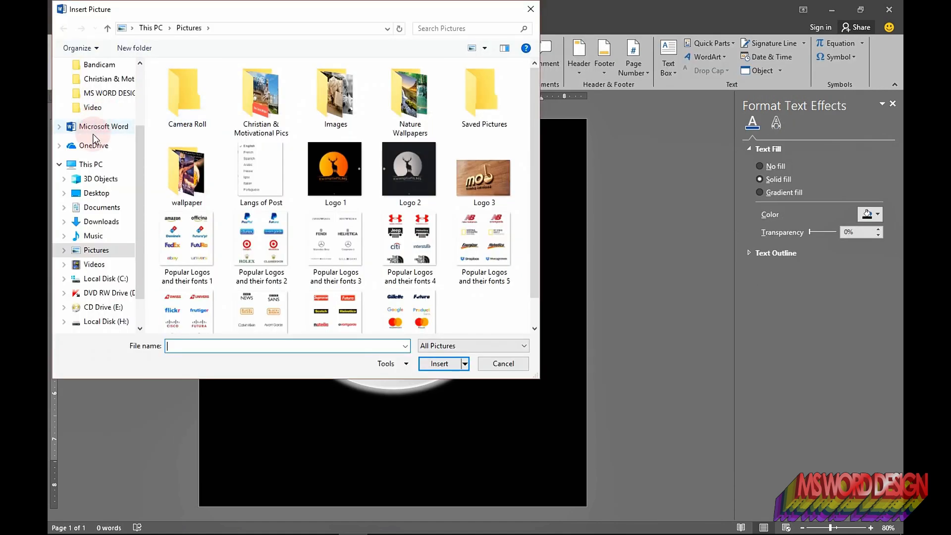
left_click(97, 193)
left_click(245, 108)
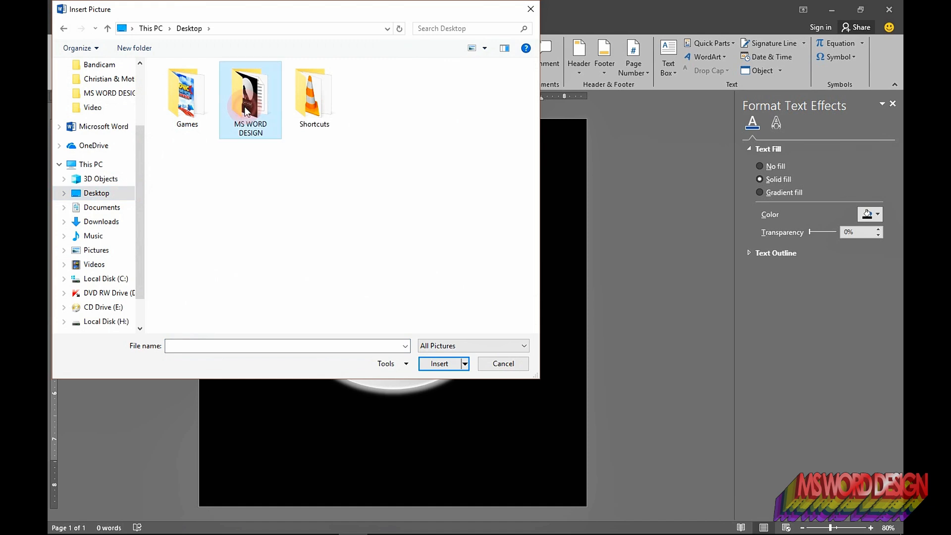
double_click(245, 108)
left_click(245, 107)
left_click(433, 366)
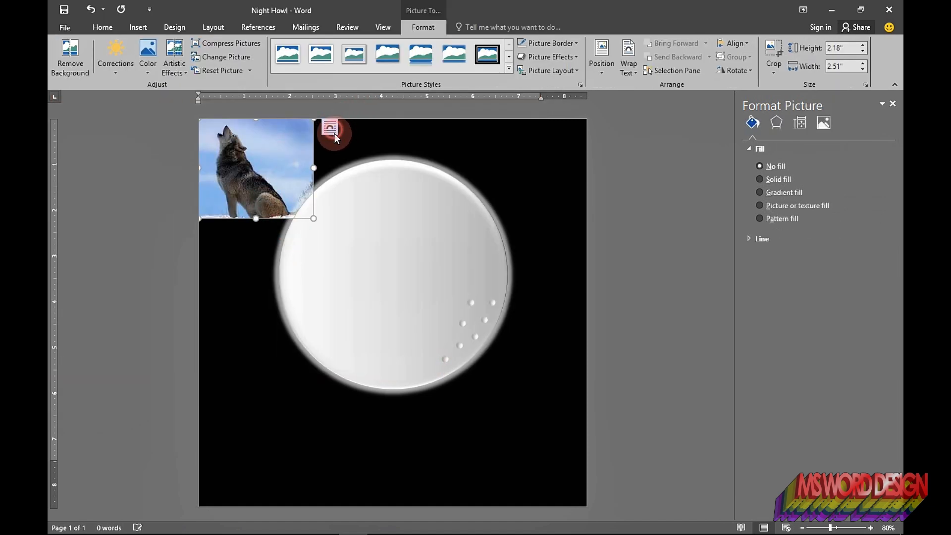
Place the wolf picture in front of text with a fixed page position and enlarge it to about 4.03" by 4.64".
left_click(333, 131)
left_click(417, 226)
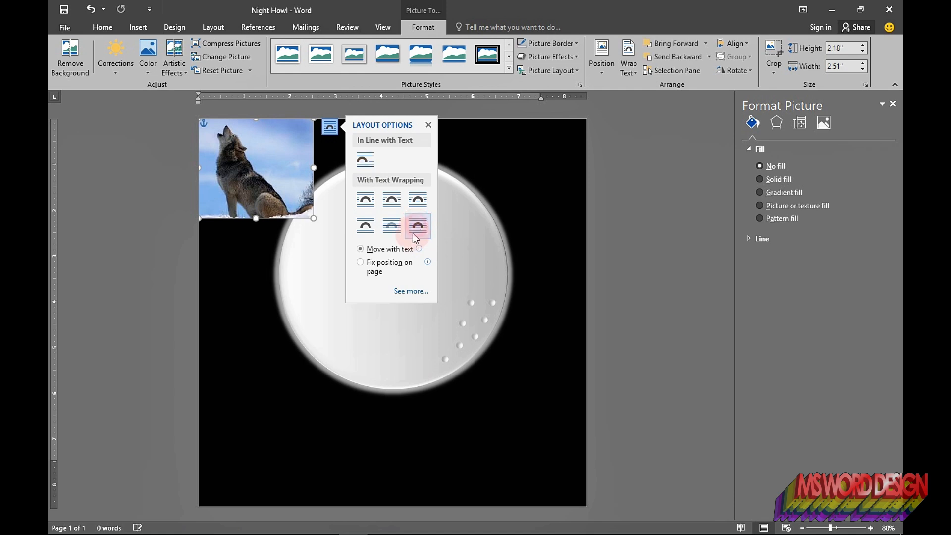
left_click(372, 268)
left_click(428, 125)
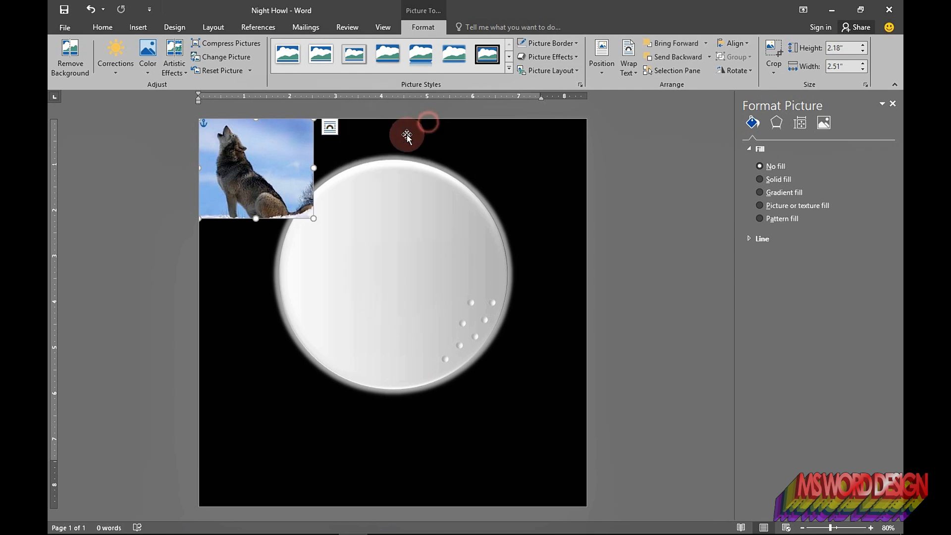
left_click_drag(311, 219, 411, 302)
Unlock the wolf picture's aspect ratio and set its size to 3.31" high by 3.71" wide.
right_click(341, 235)
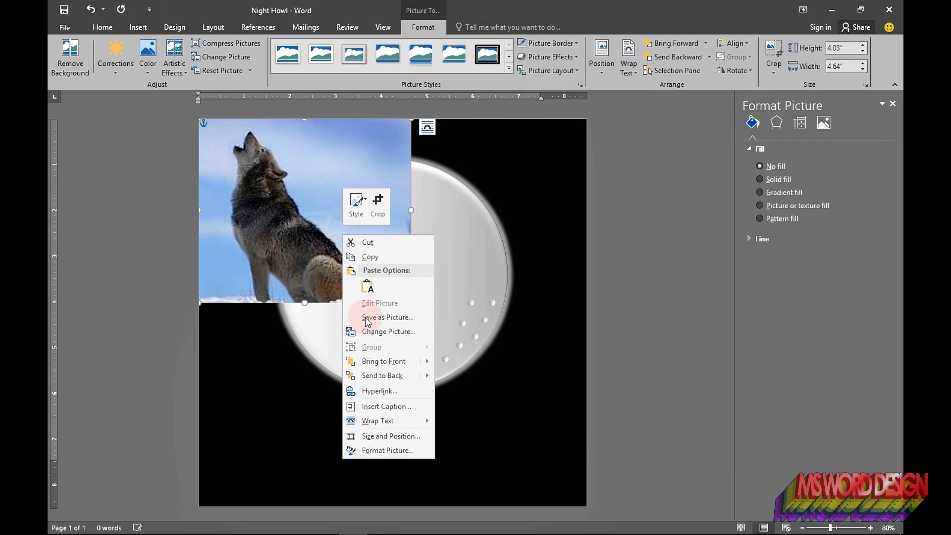
left_click(376, 430)
left_click(709, 229)
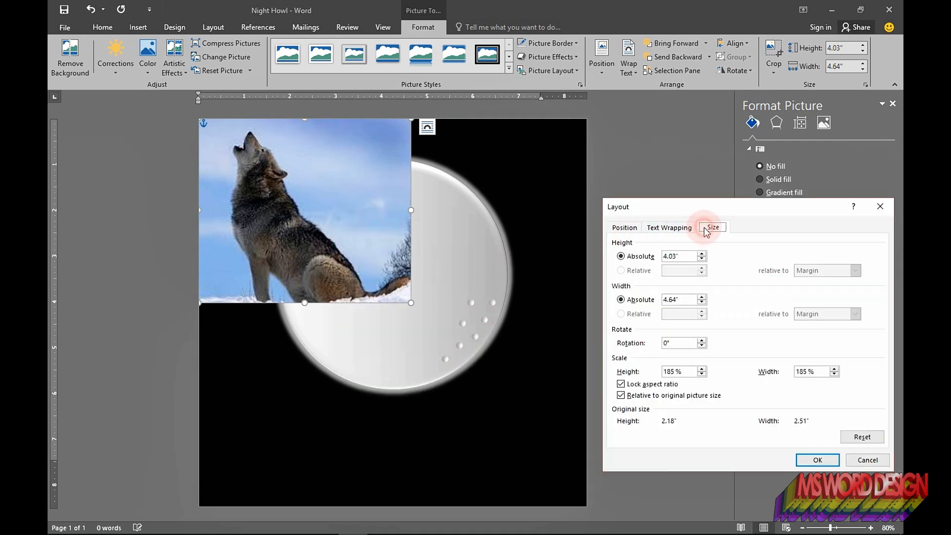
double_click(675, 257)
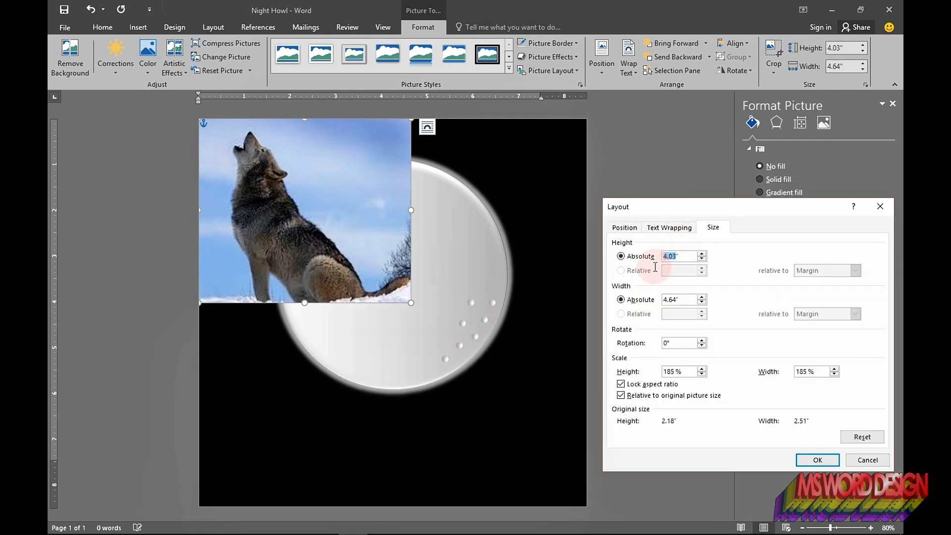
type("3.")
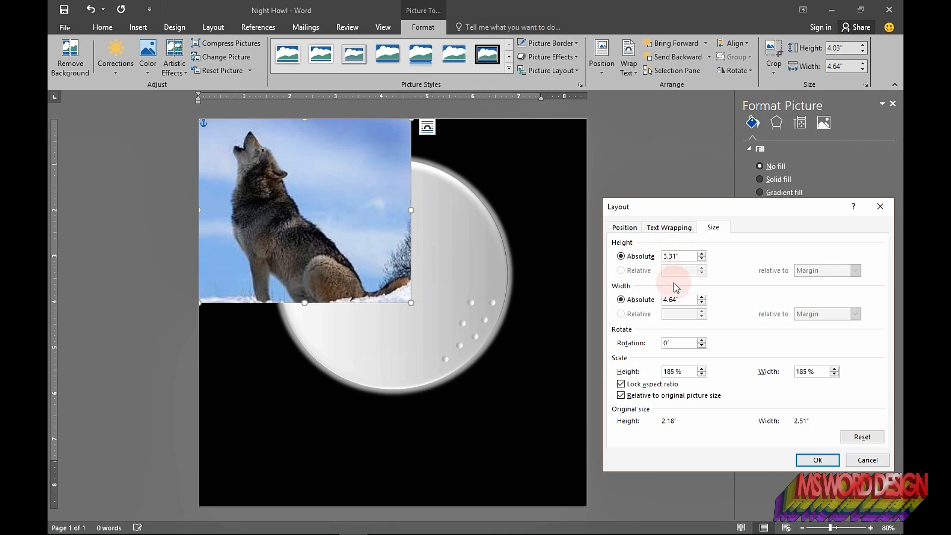
double_click(670, 300)
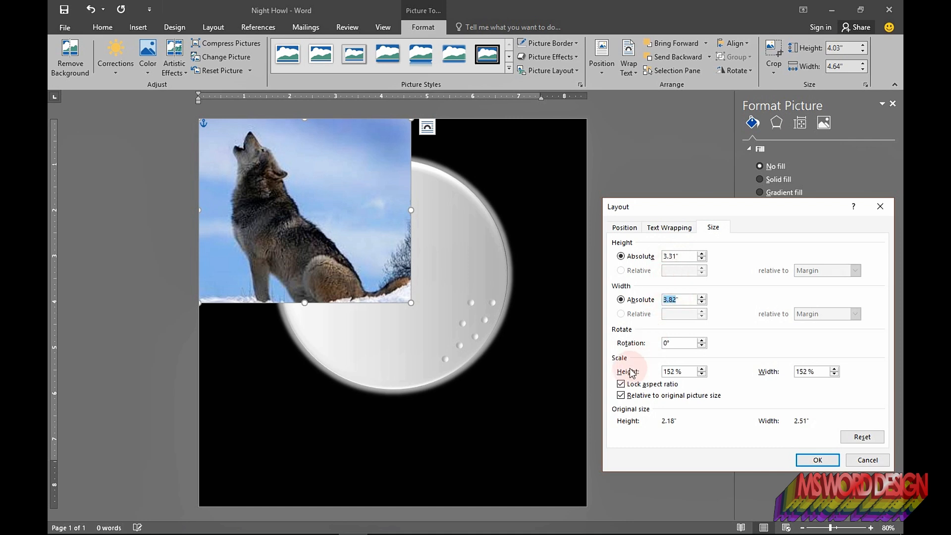
left_click(621, 384)
double_click(677, 301)
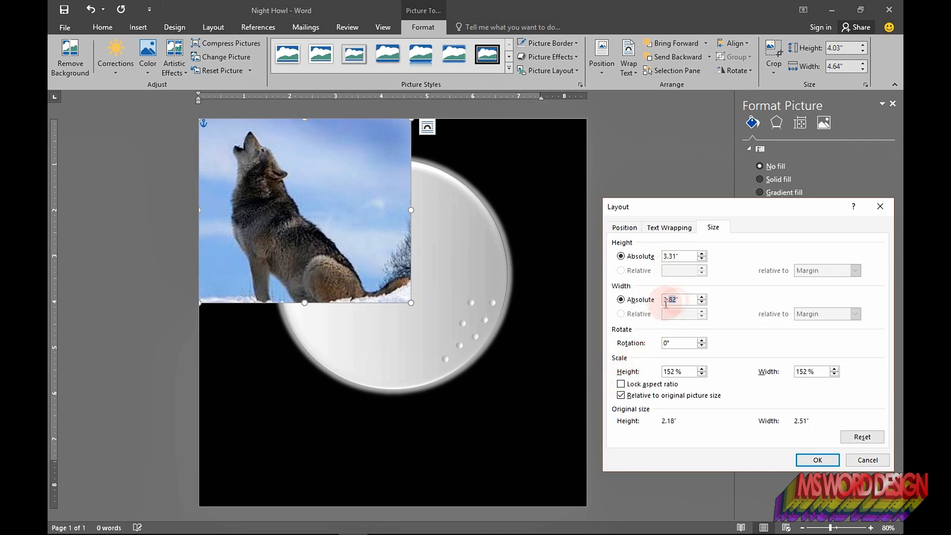
type("3.71")
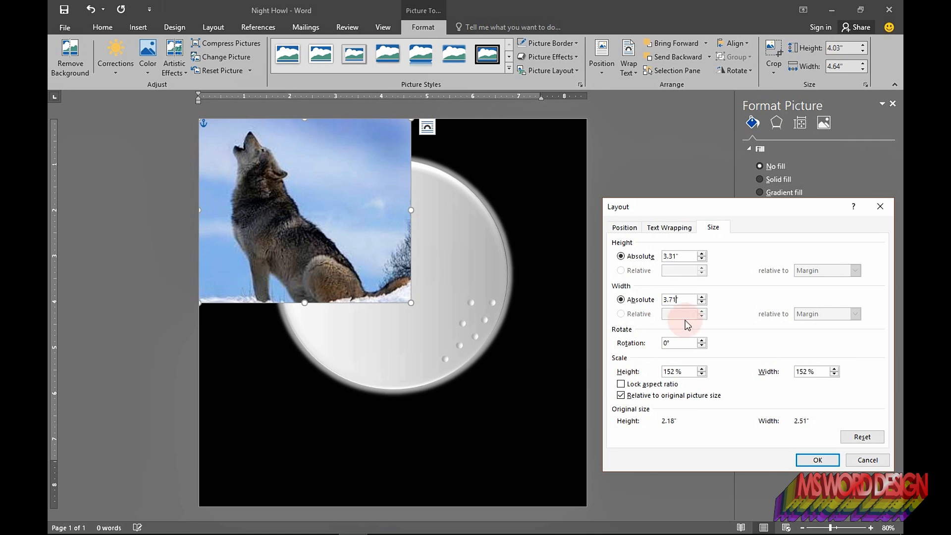
left_click(815, 459)
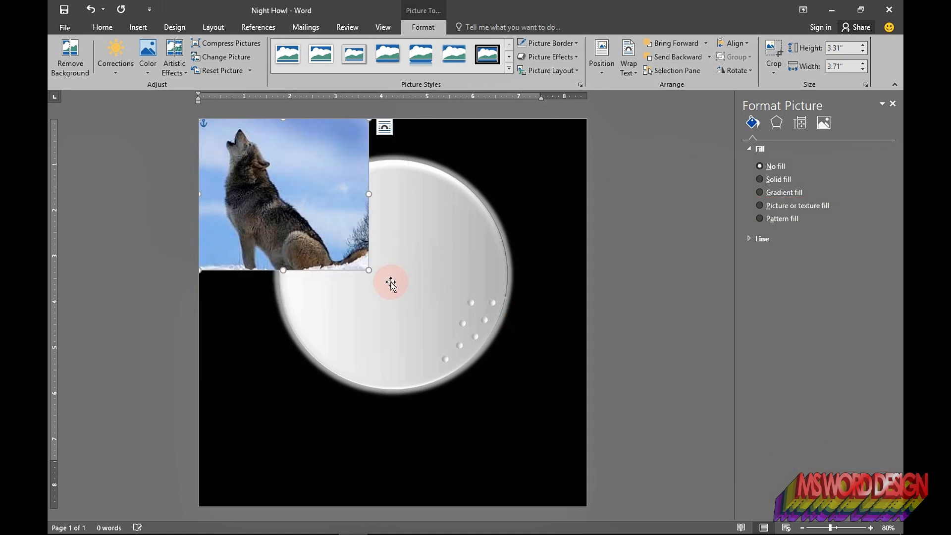
Move the wolf picture onto the moon and remove its background, extending the kept area to include the whole body and tail.
left_click_drag(304, 247, 364, 300)
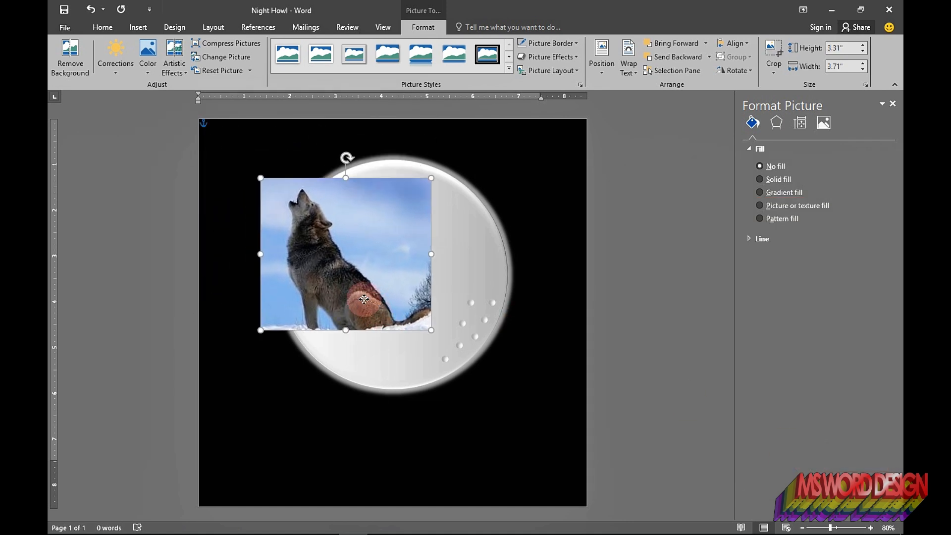
left_click(82, 64)
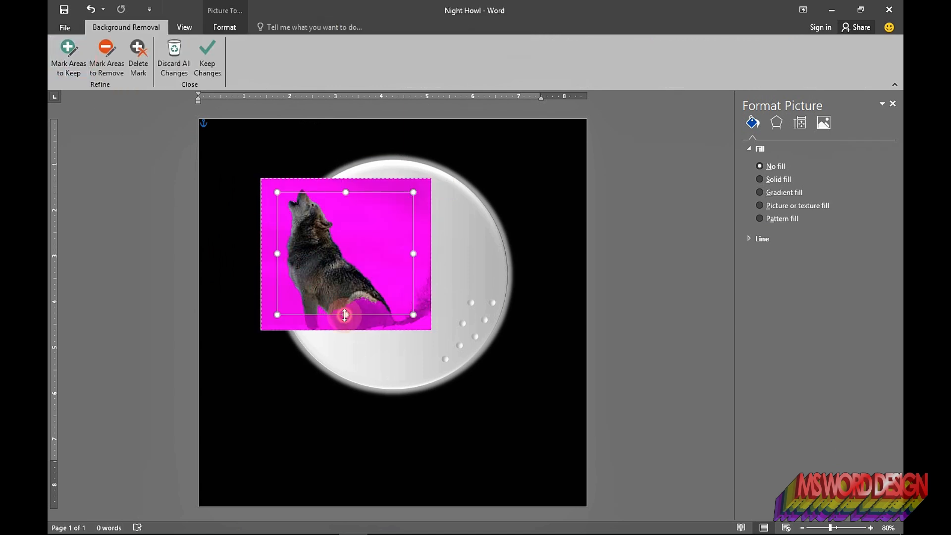
left_click_drag(345, 314, 345, 330)
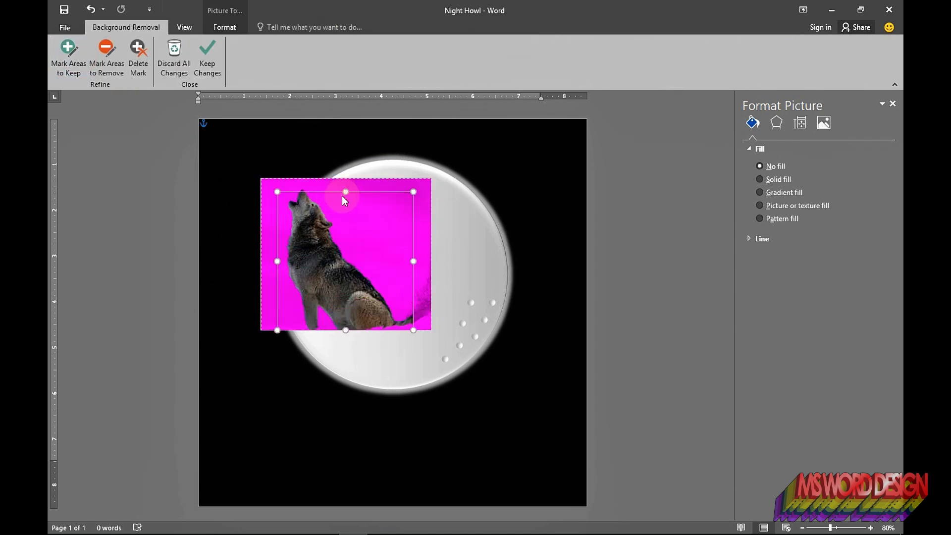
left_click_drag(345, 192, 345, 185)
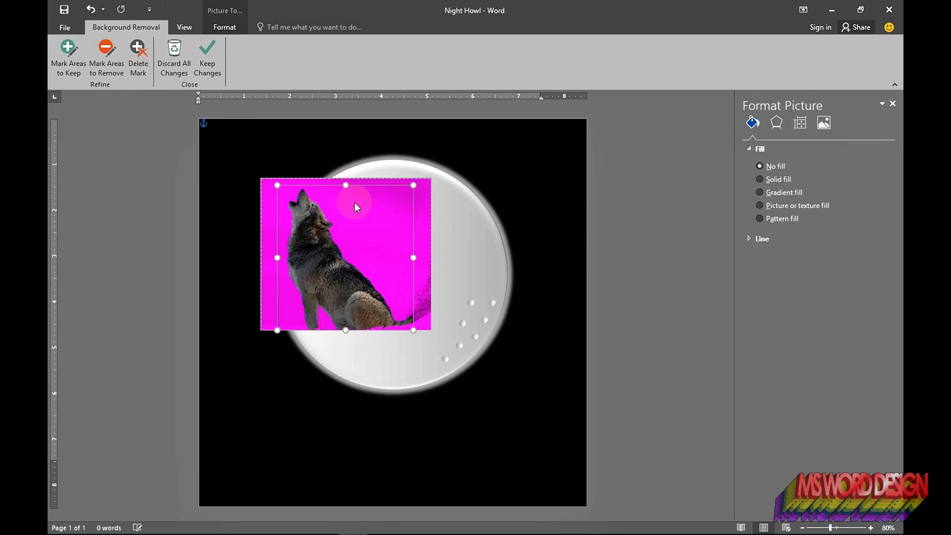
left_click_drag(413, 257, 417, 259)
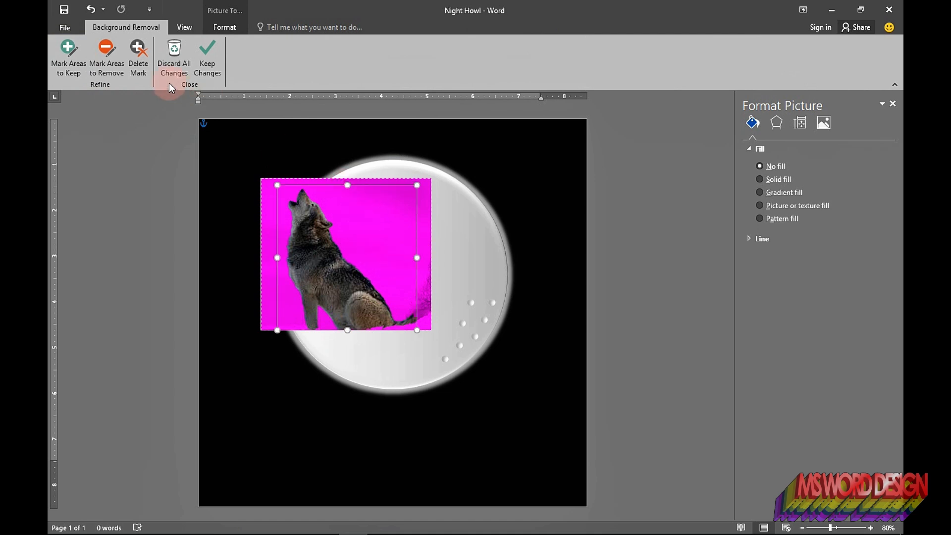
left_click(204, 63)
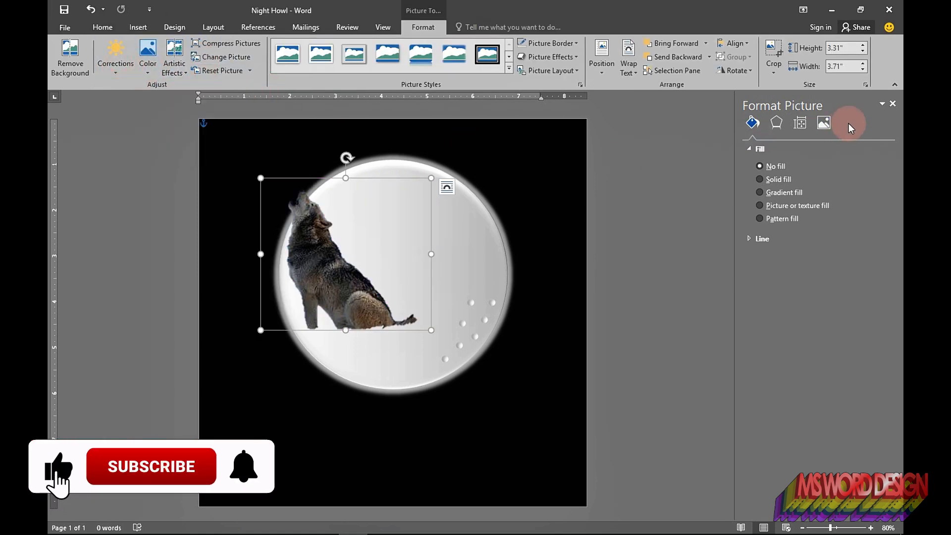
Set the wolf picture's sharpness to 25% and contrast to 100%, and lower its brightness to make a solid black silhouette.
left_click(823, 122)
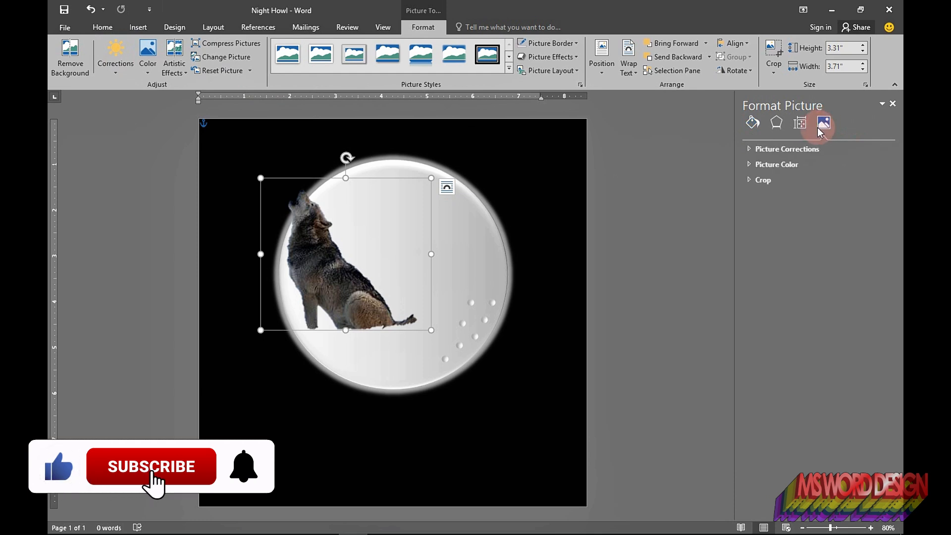
left_click(750, 149)
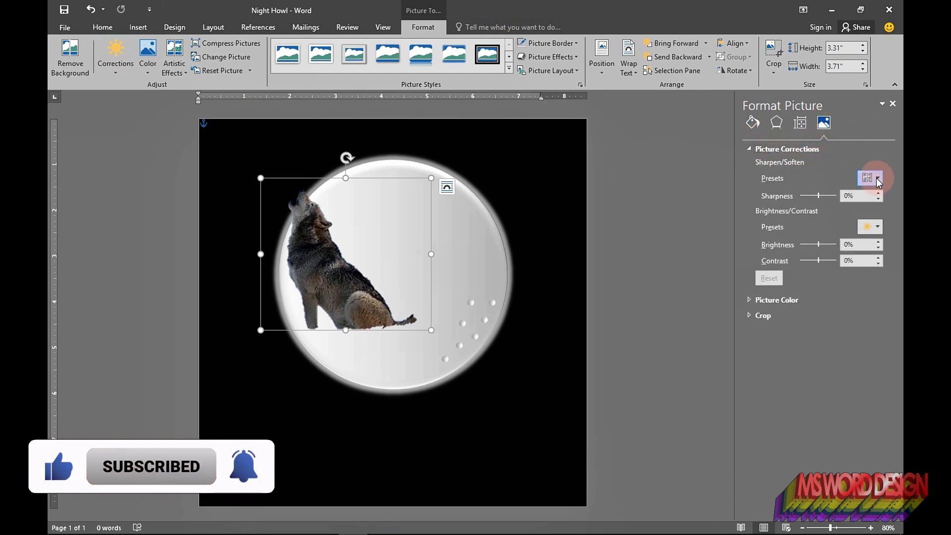
left_click(877, 179)
left_click(847, 195)
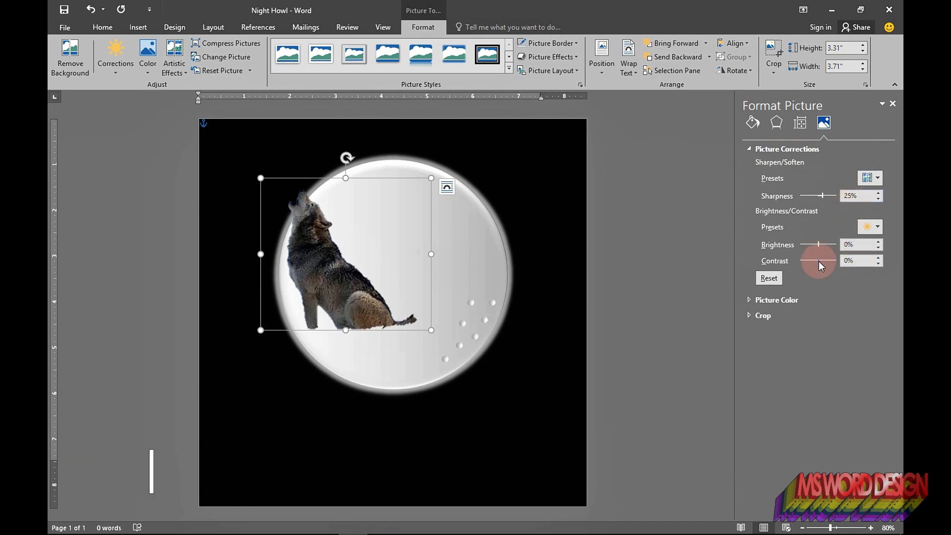
left_click_drag(819, 263, 846, 244)
left_click(859, 246)
type("50")
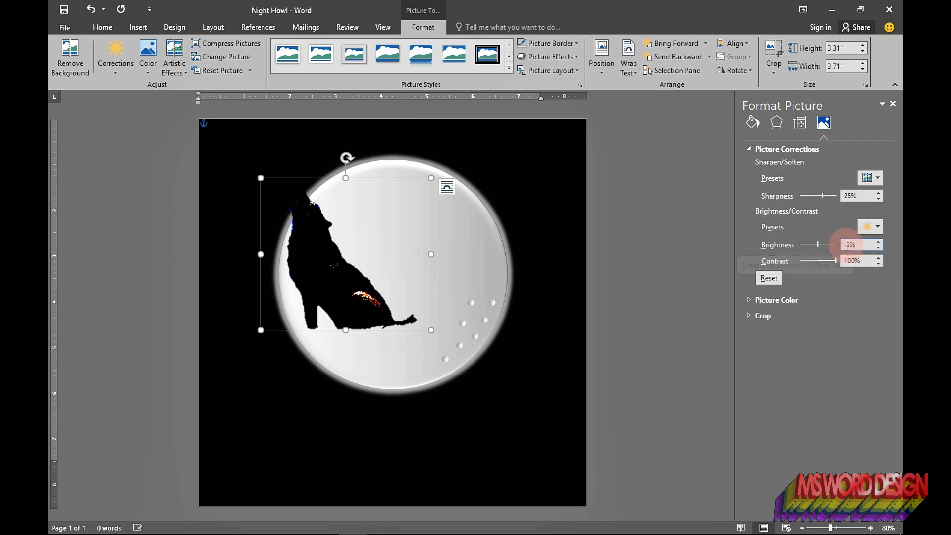
left_click(748, 148)
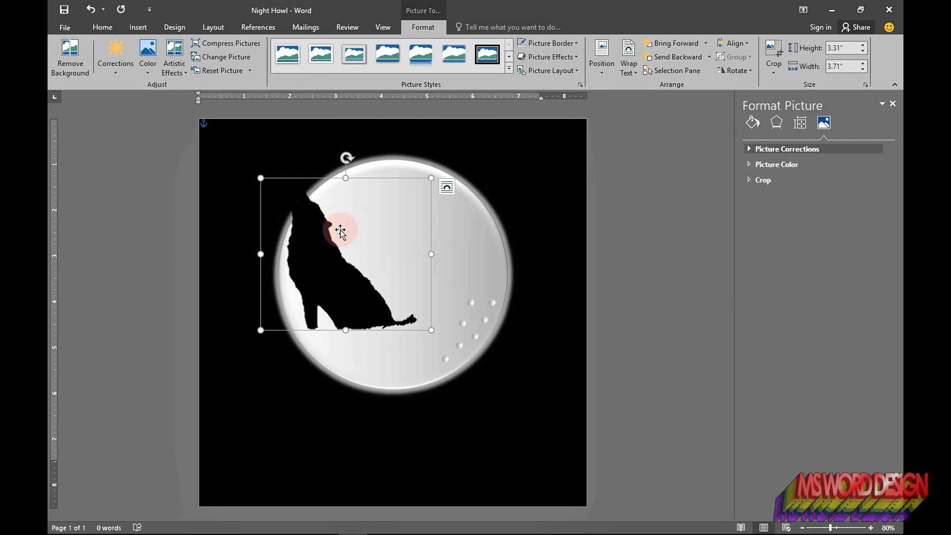
Position the wolf silhouette over the moon's lower middle and narrow its background-removal area slightly at the tail.
left_click_drag(307, 259, 357, 319)
mouse_move(398, 346)
left_mouse_down()
mouse_move(374, 333)
mouse_move(399, 341)
left_mouse_up()
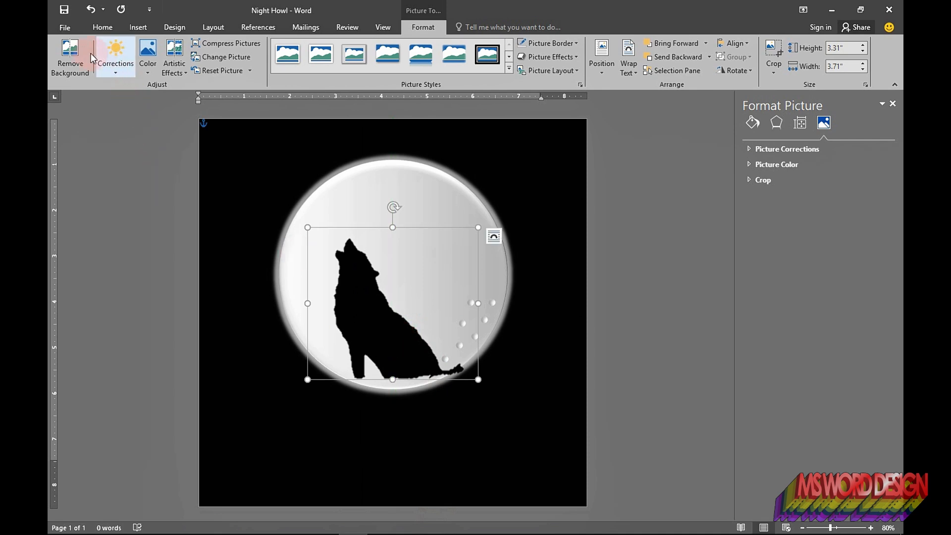
left_click(70, 56)
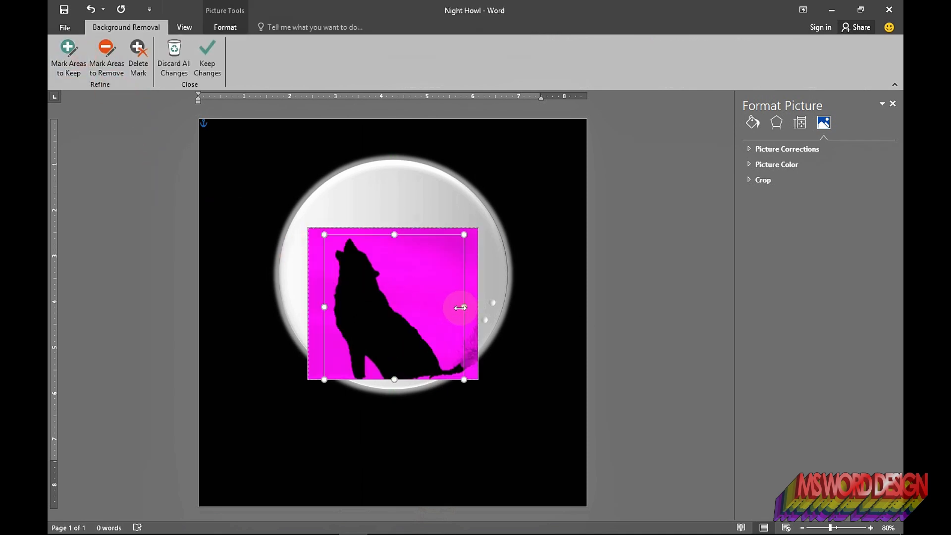
left_click_drag(462, 308, 458, 309)
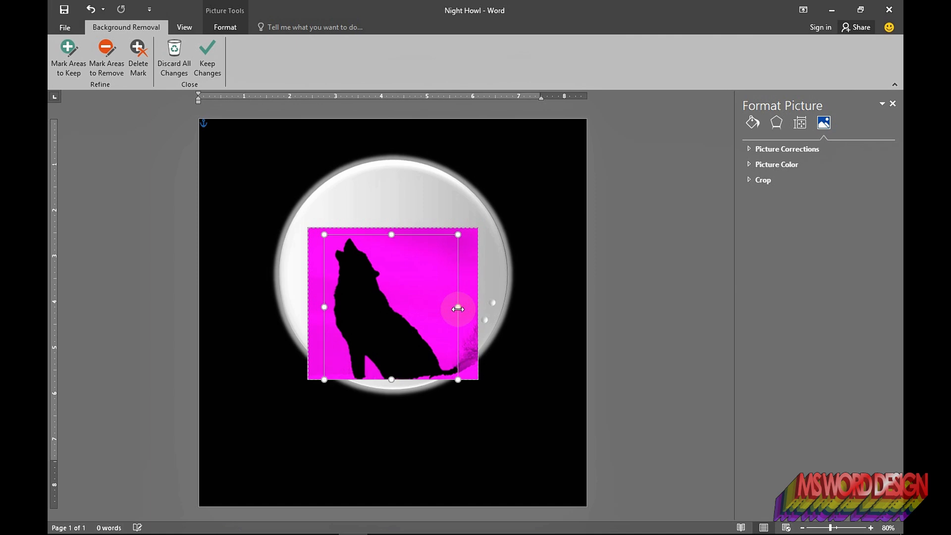
left_click(207, 56)
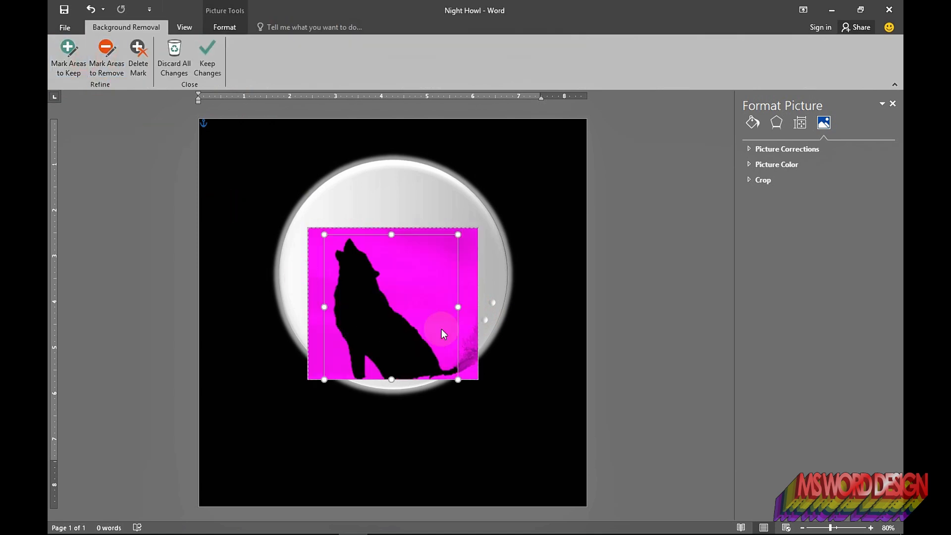
left_click(206, 70)
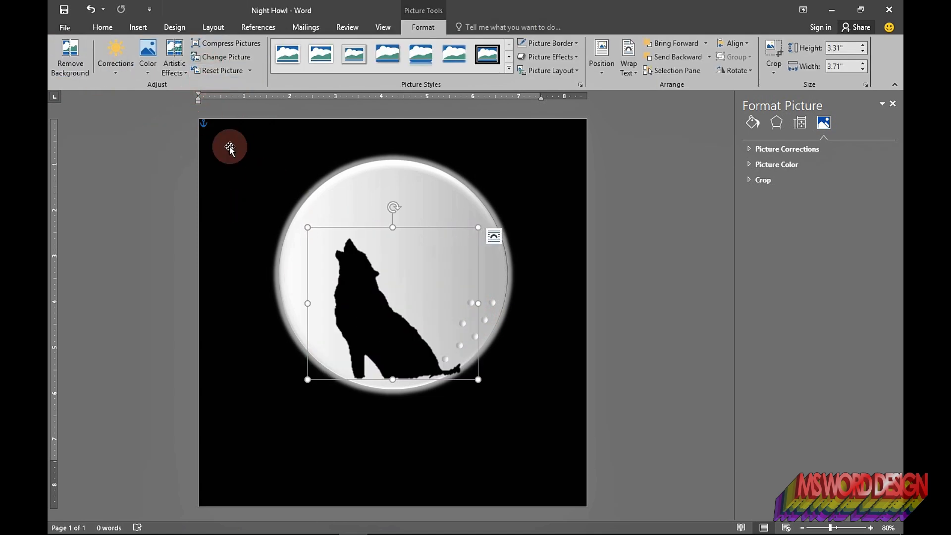
left_click_drag(393, 335, 396, 335)
left_click(632, 263)
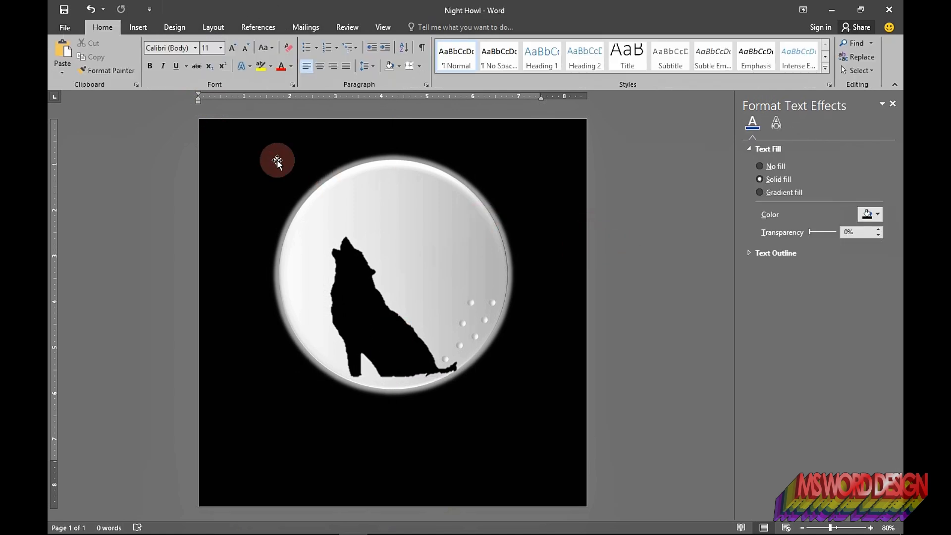
Draw a freeform ground shape about 2.12" high by 4.78" wide beneath the wolf and fix its position on the page.
left_click(138, 28)
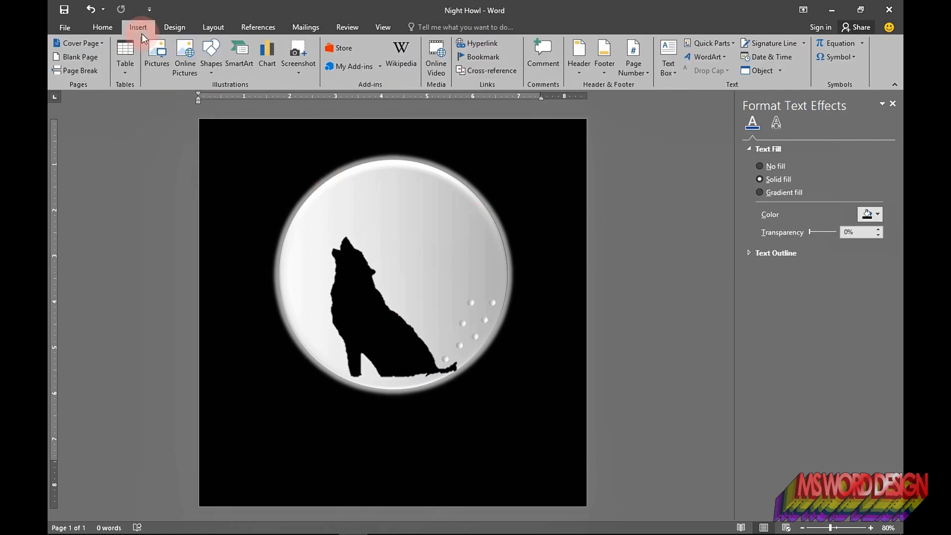
left_click(211, 55)
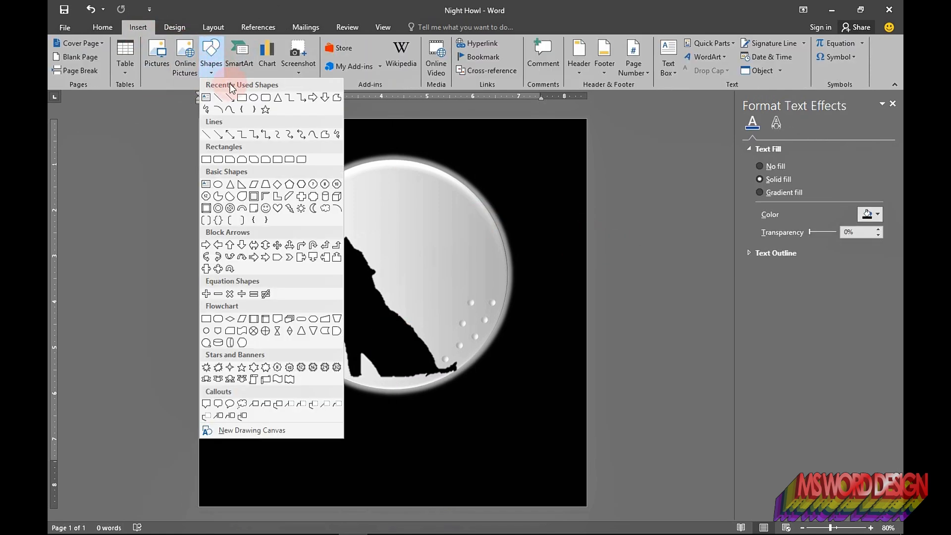
left_click(337, 99)
mouse_move(321, 372)
left_mouse_down()
mouse_move(339, 382)
mouse_move(499, 370)
mouse_move(492, 434)
mouse_move(401, 456)
mouse_move(302, 403)
mouse_move(319, 377)
left_mouse_up()
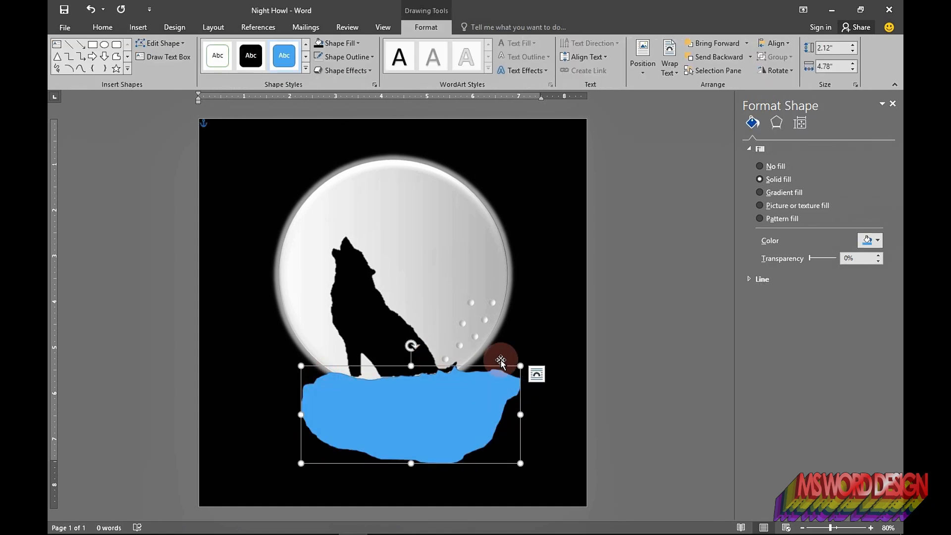
left_click(537, 375)
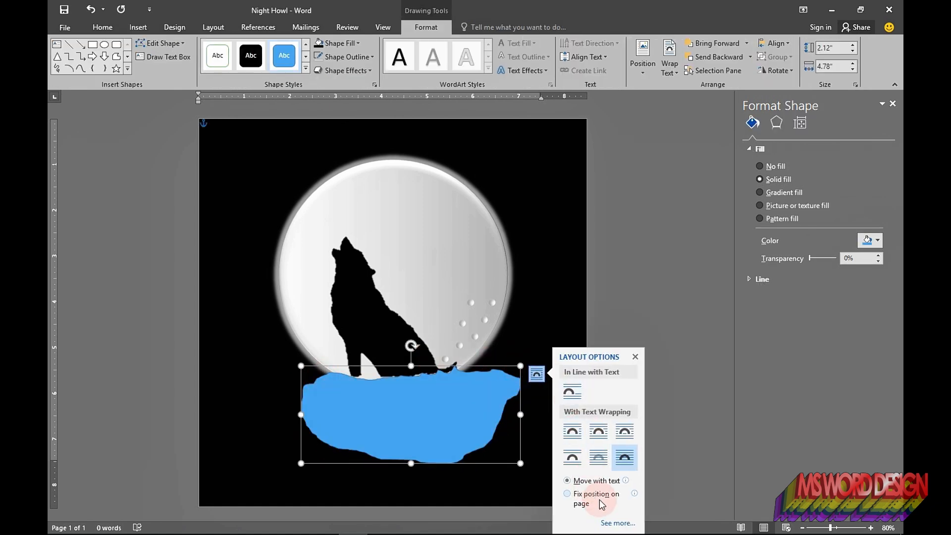
left_click(567, 494)
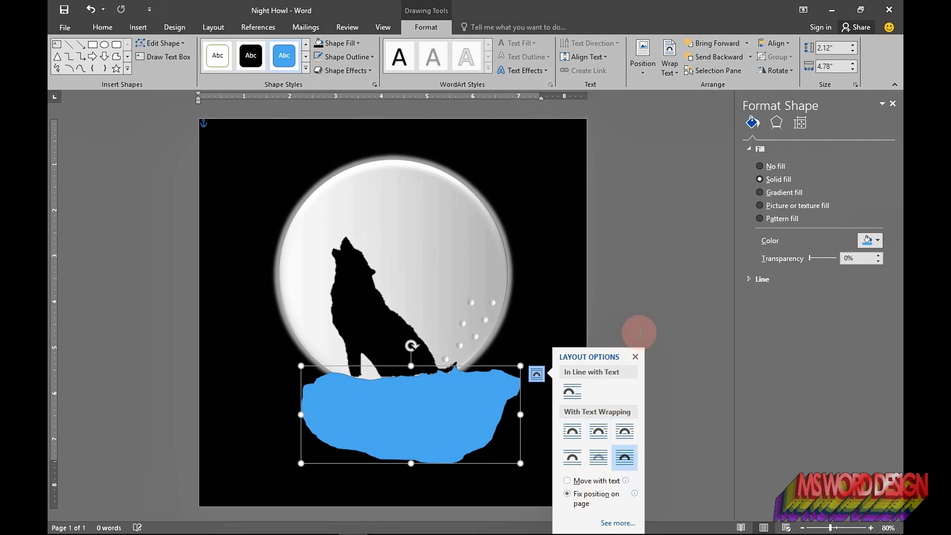
left_click(637, 360)
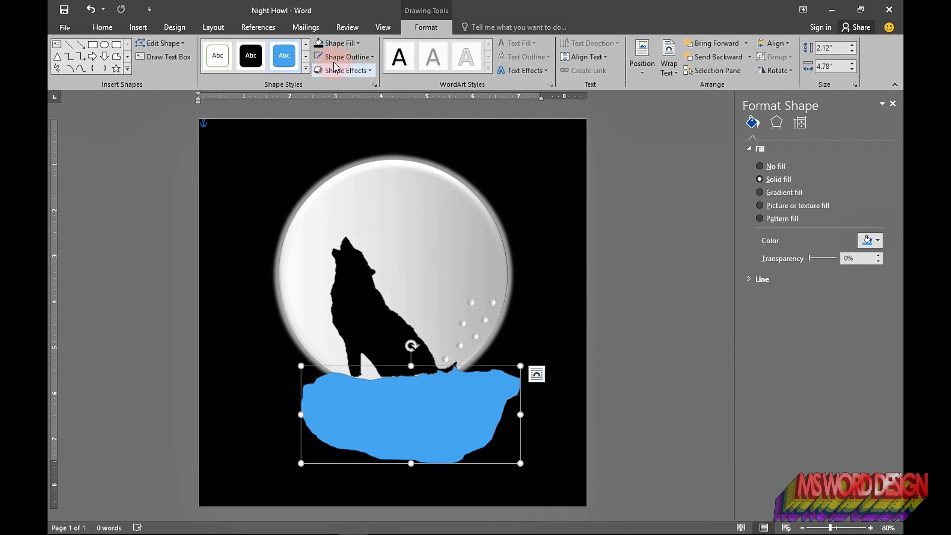
Fill the ground shape with black and nudge it up to meet the wolf's feet and tail.
left_click(330, 42)
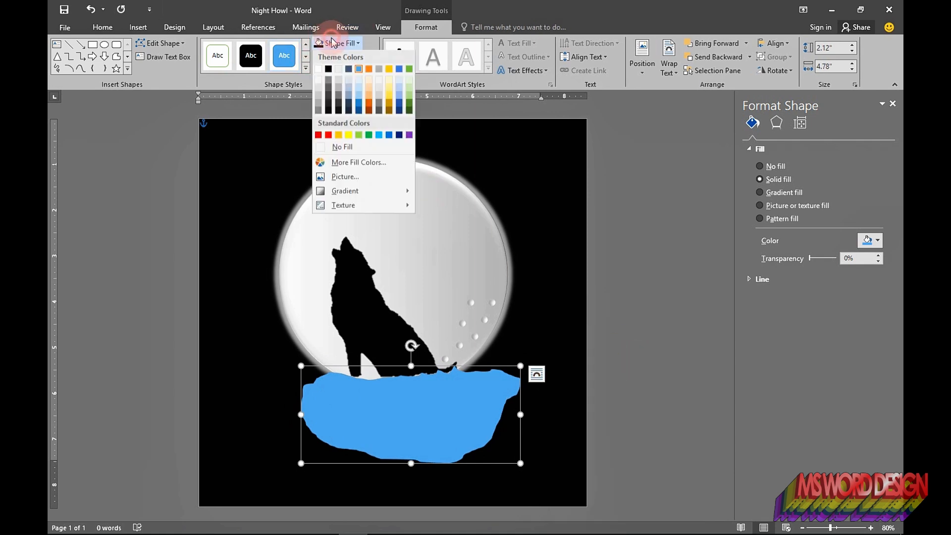
left_click(331, 73)
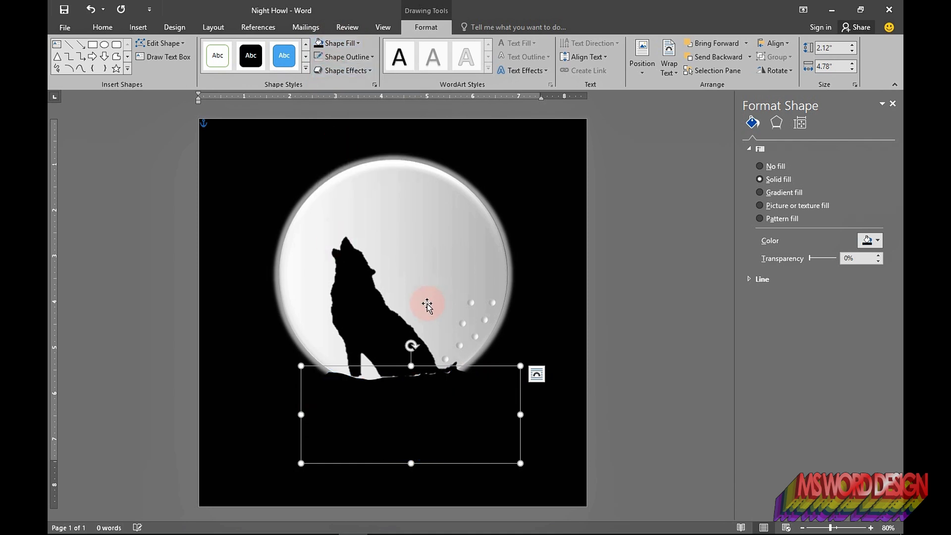
mouse_move(391, 383)
left_mouse_down()
mouse_move(391, 394)
mouse_move(378, 388)
mouse_move(392, 384)
mouse_move(396, 400)
left_mouse_up()
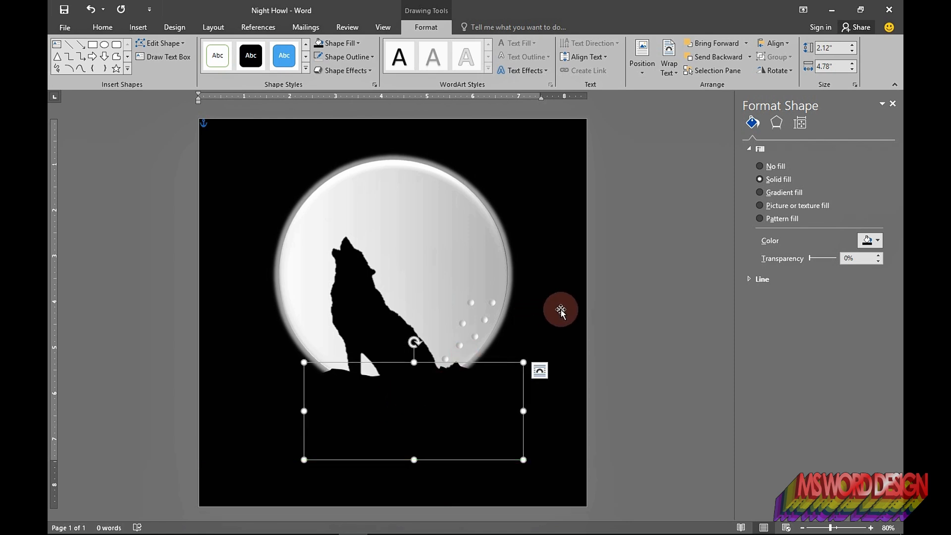
Keep the ground shape's position fixed on the page, deselect it and save the document.
left_click(545, 374)
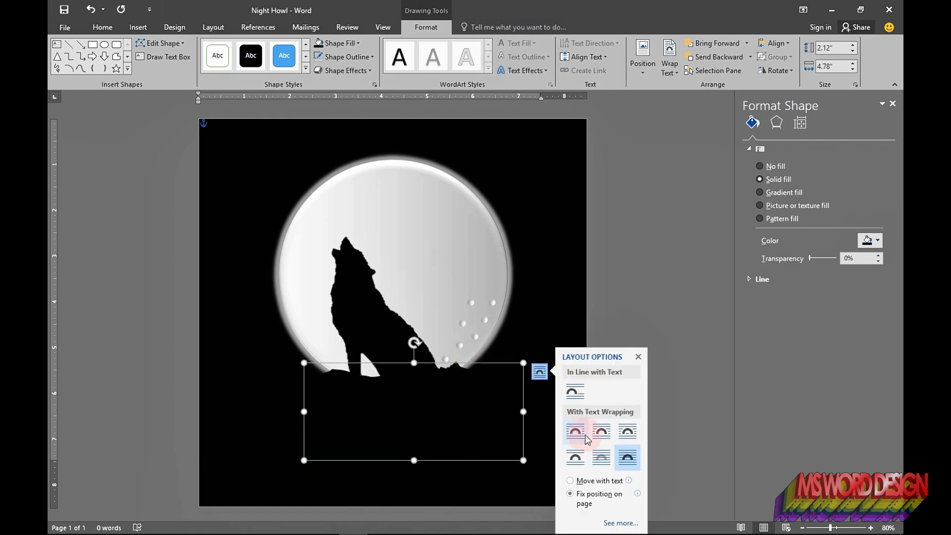
left_click(581, 493)
left_click(638, 357)
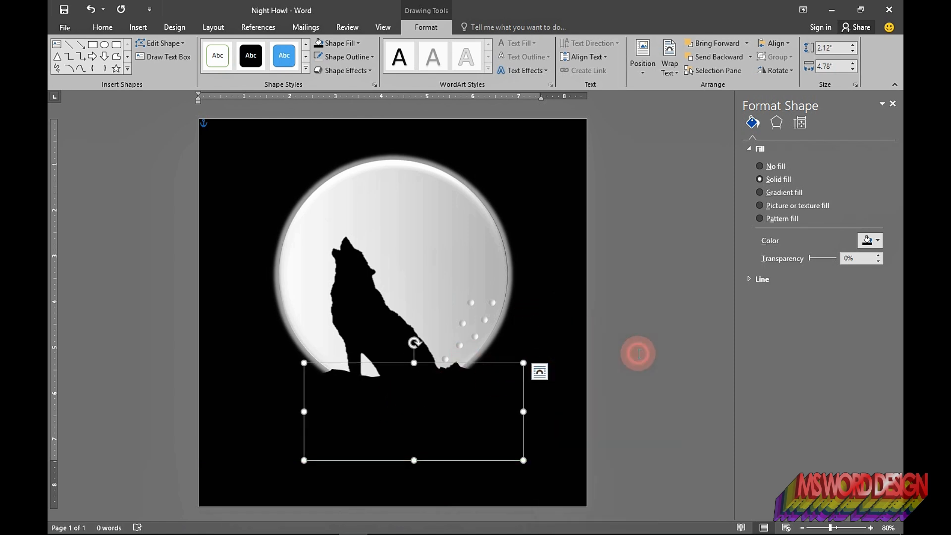
left_click(661, 361)
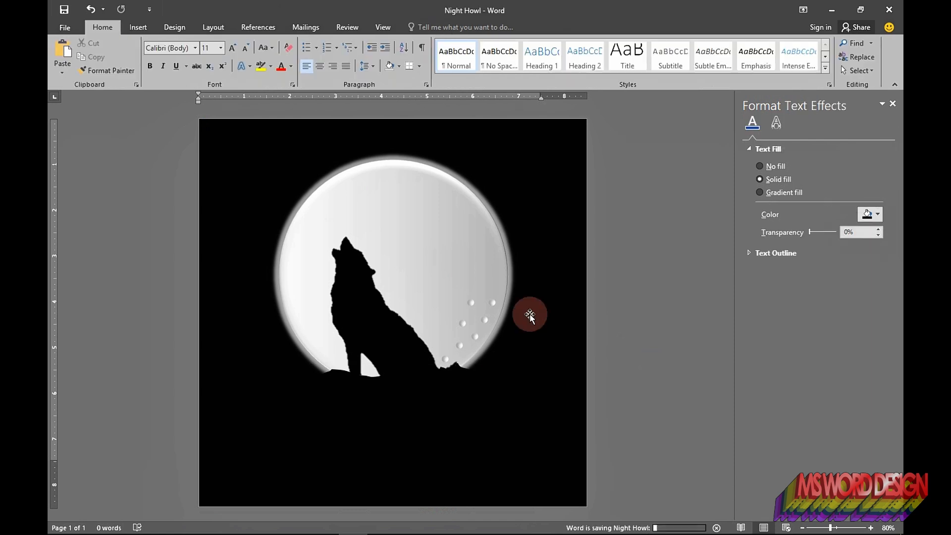
Draw a crescent Moon shape about 2.75" high by 1.21" wide beside the large moon's left edge.
left_click(136, 27)
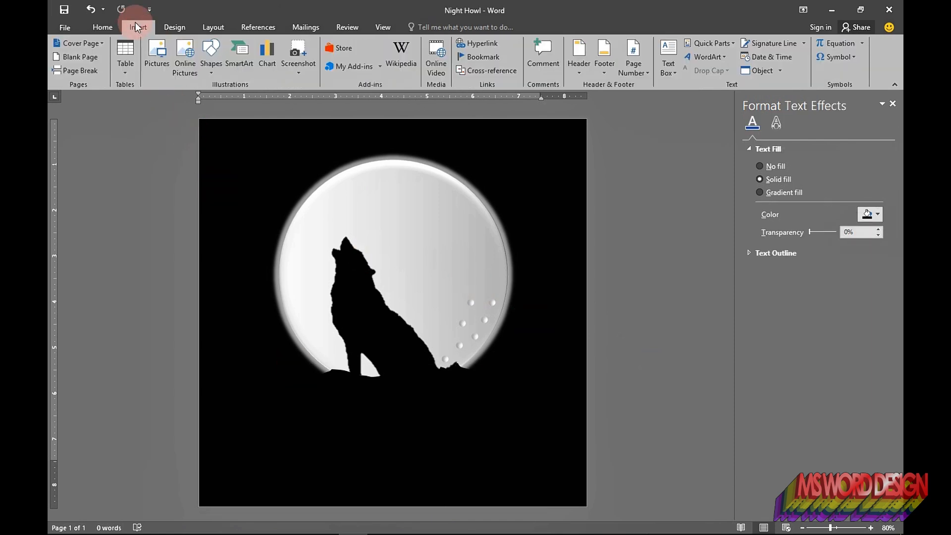
left_click(218, 74)
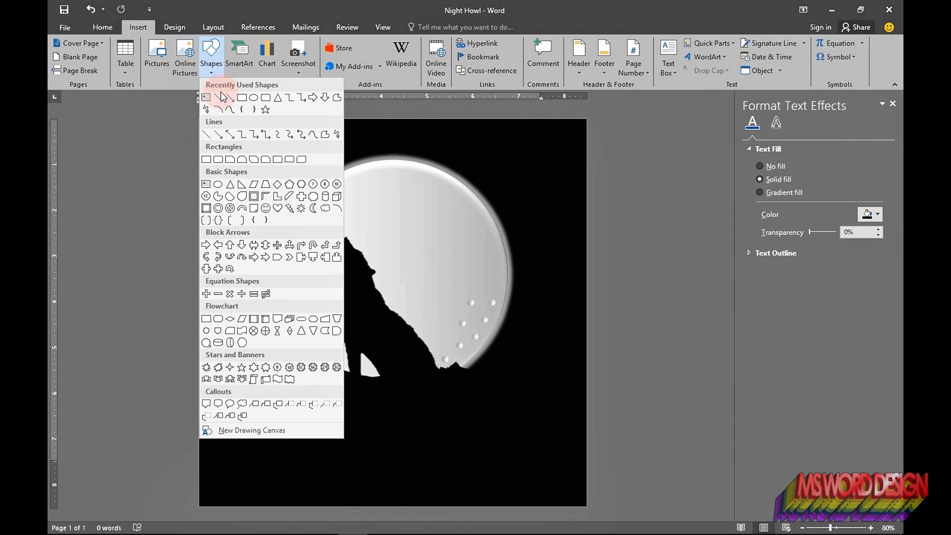
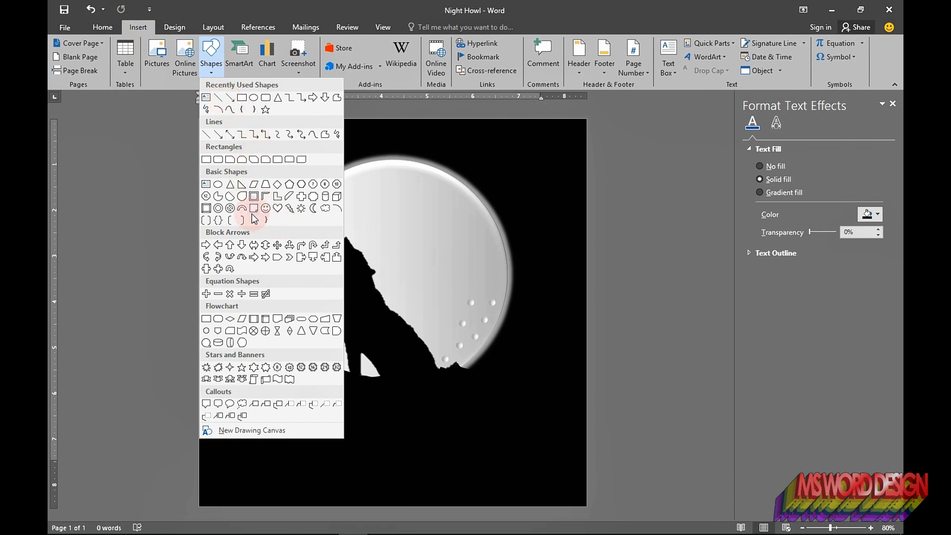
left_click(314, 210)
left_click_drag(236, 206, 292, 332)
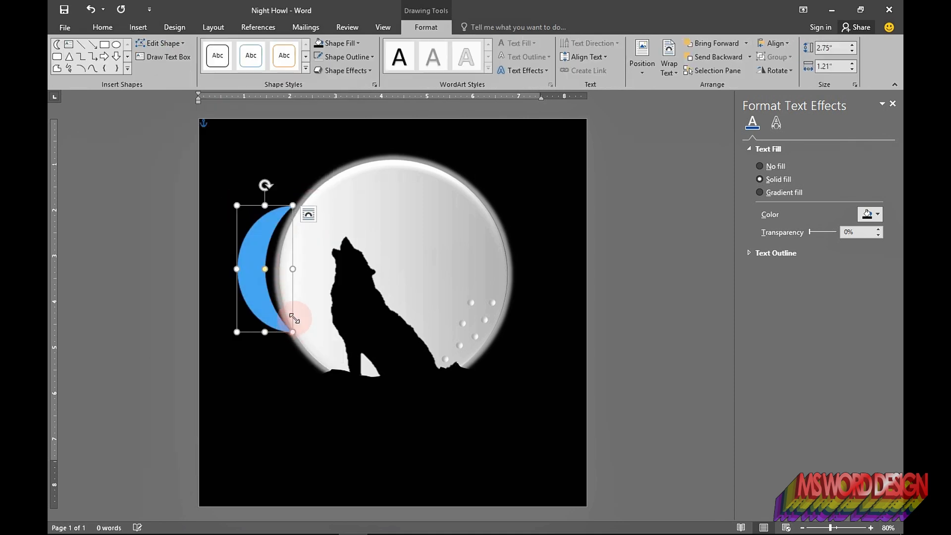
Set the crescent's absolute height to 4.53" and its absolute width to 0.38".
right_click(269, 221)
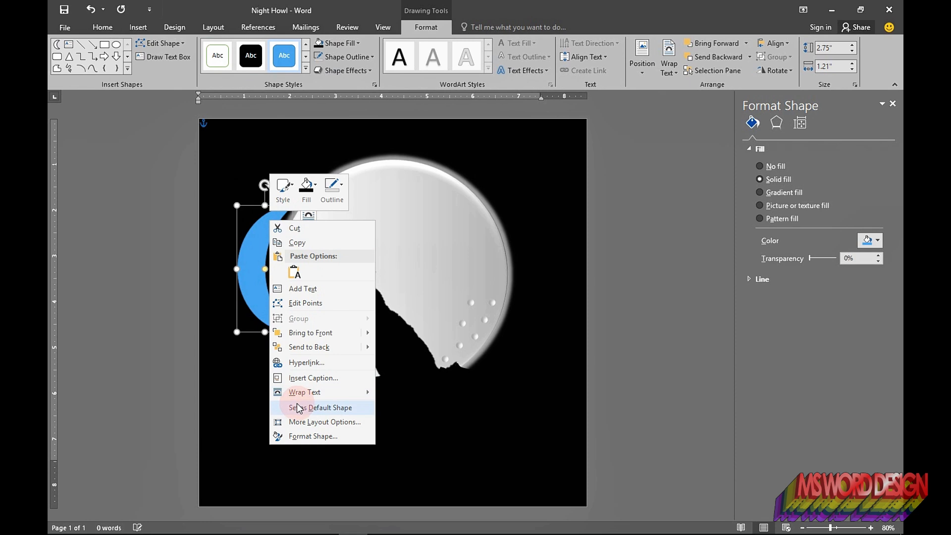
left_click(298, 420)
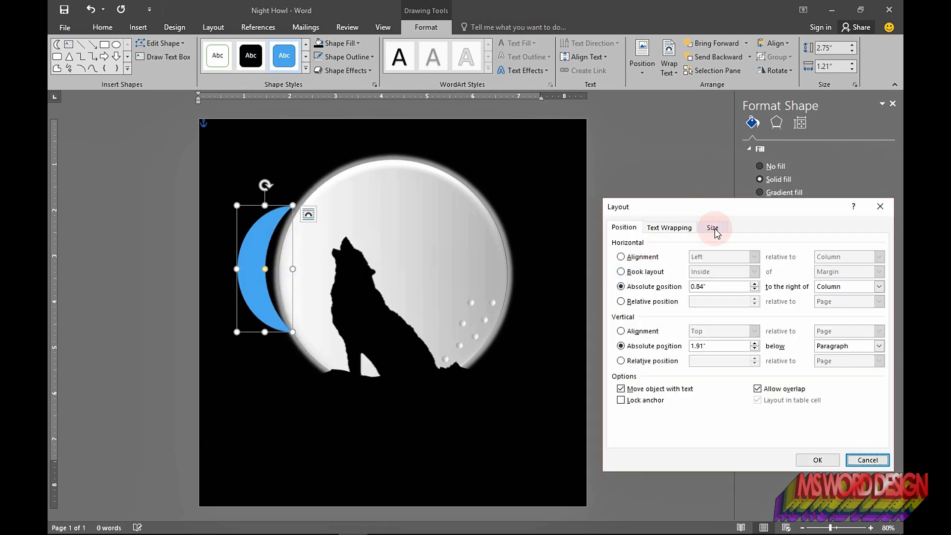
left_click(713, 227)
left_click(680, 257)
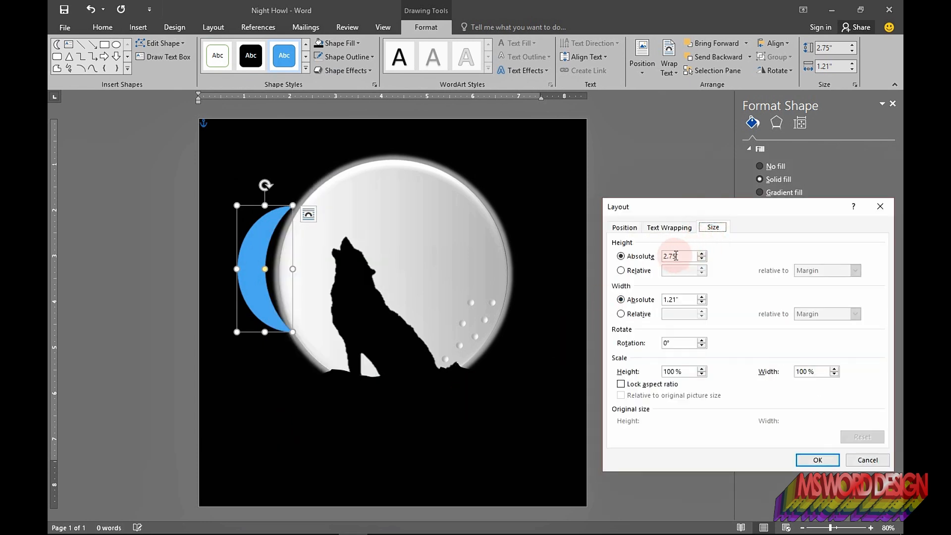
double_click(676, 256)
type("4")
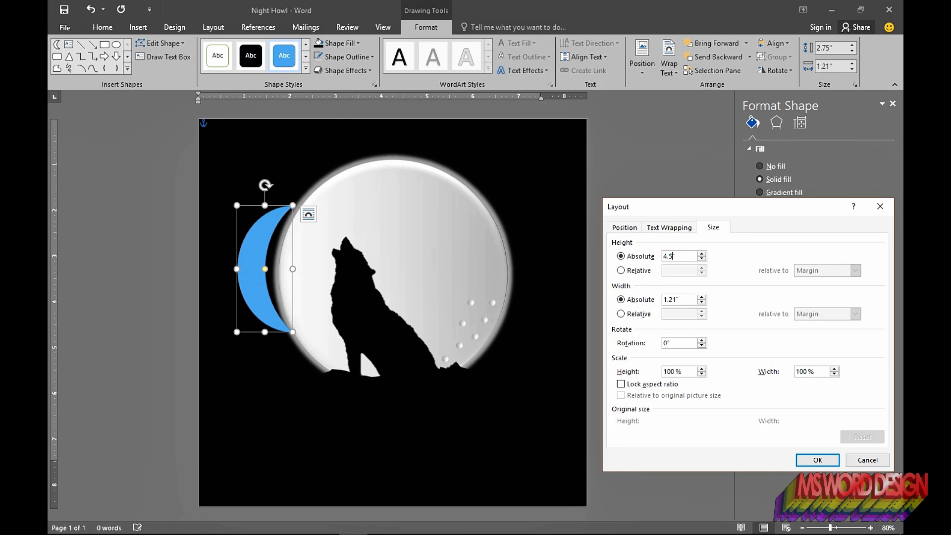
left_click(675, 297)
double_click(676, 299)
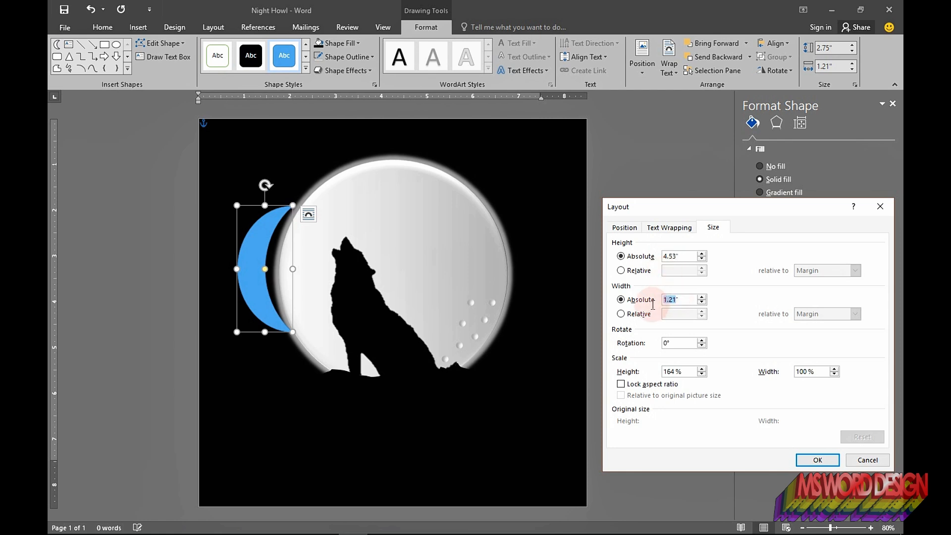
type("0.38")
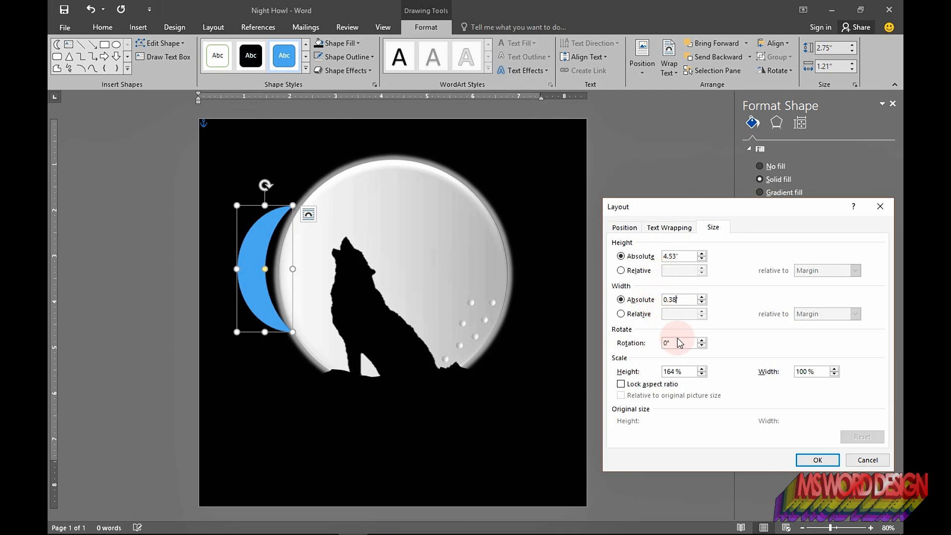
left_click(817, 459)
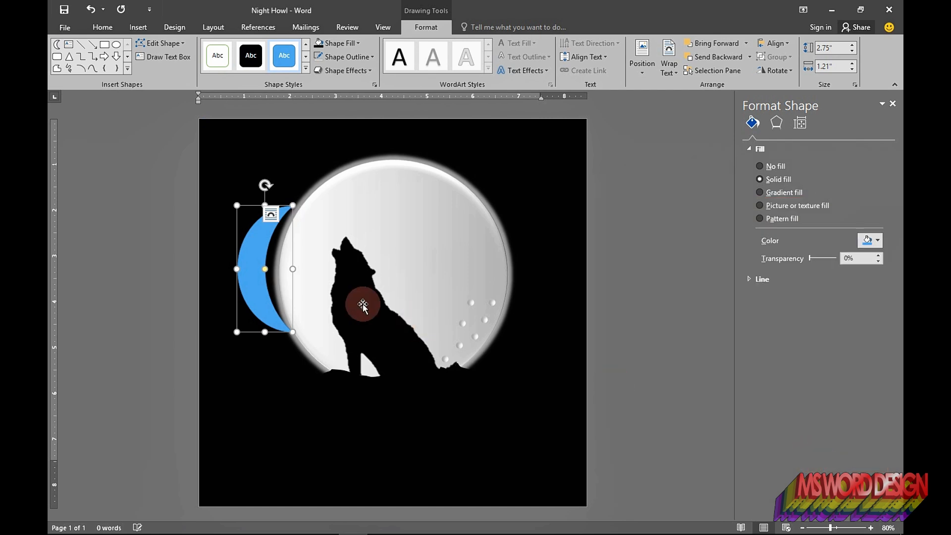
Rotate the crescent to 270° and place it horizontally centred just beneath the wolf's ground.
right_click(240, 263)
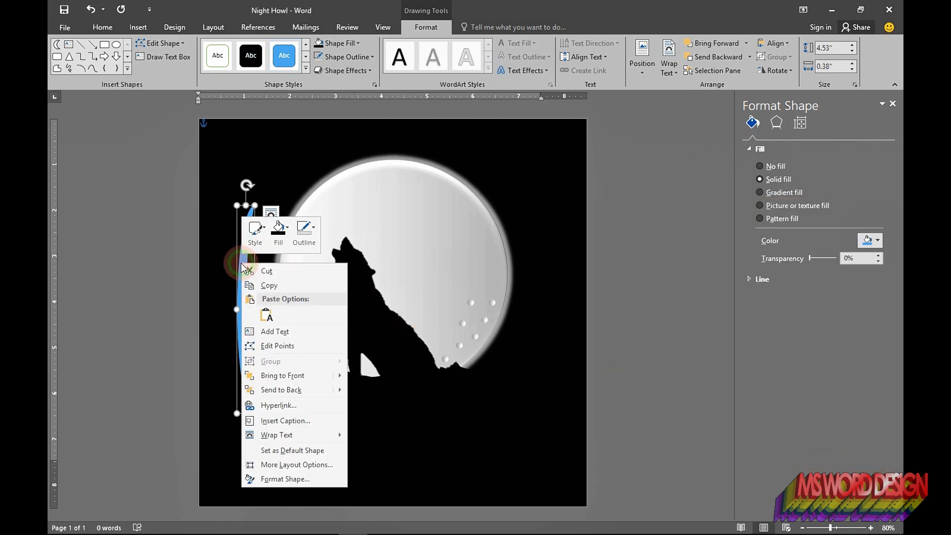
left_click(291, 466)
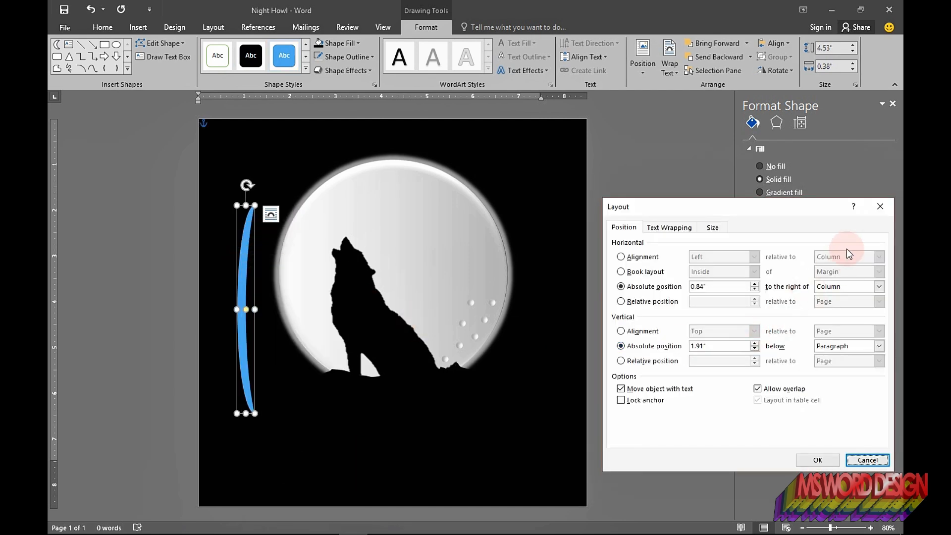
left_click(721, 228)
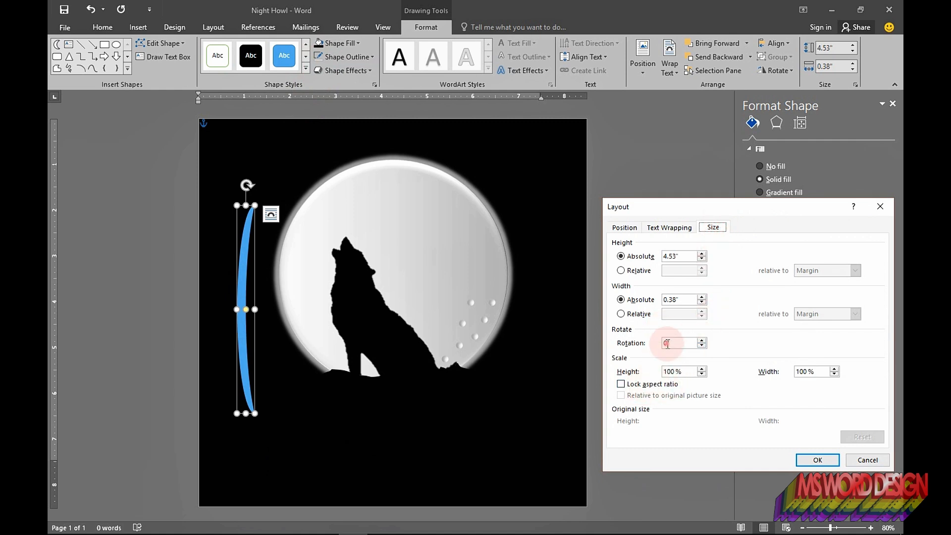
type("27")
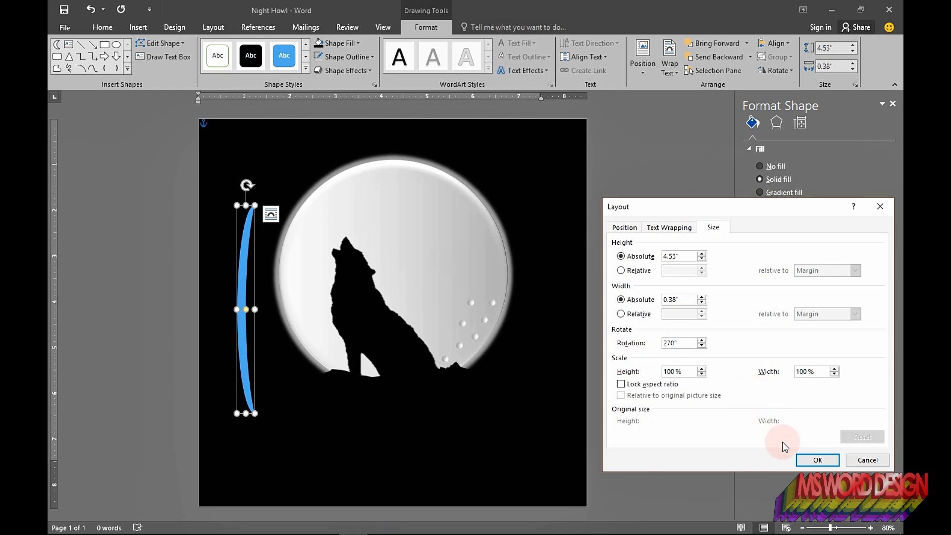
left_click(812, 460)
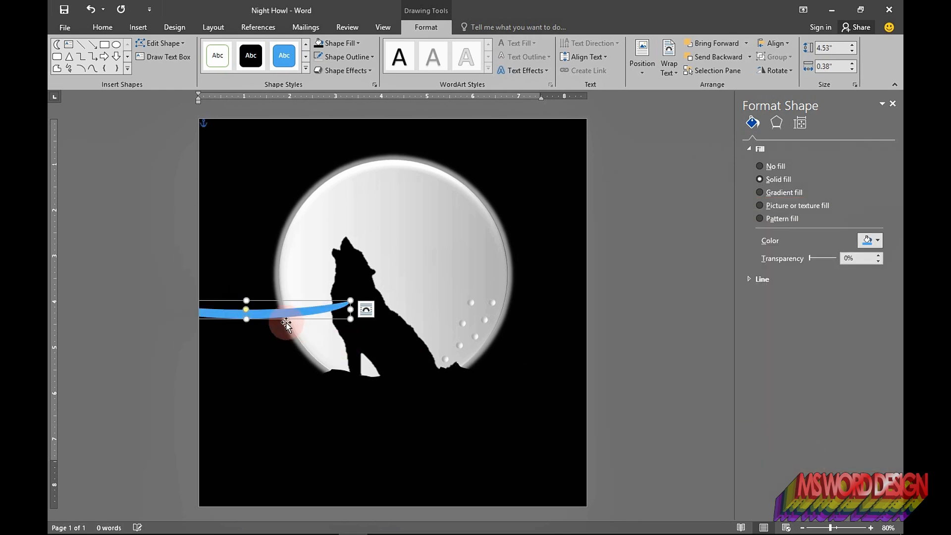
left_click_drag(272, 313, 393, 397)
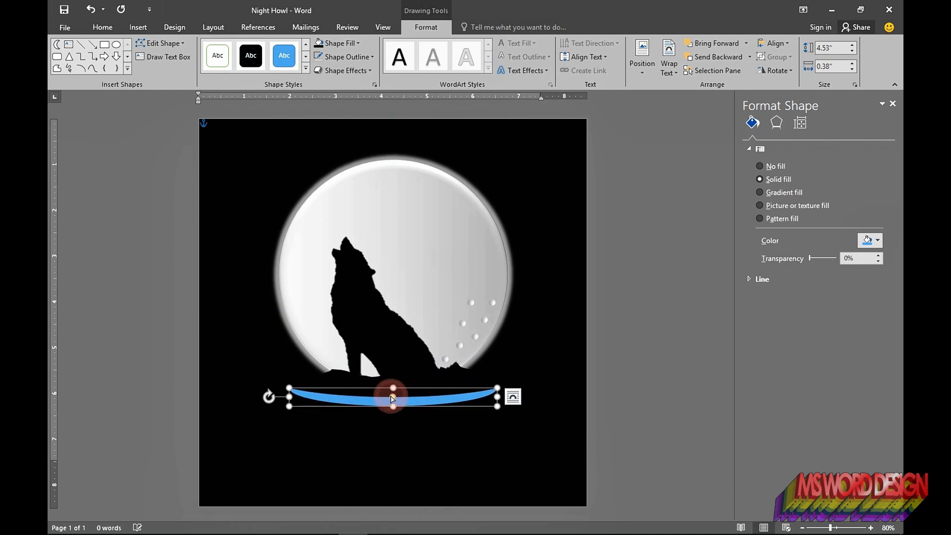
Thin the crescent to a slim curved line and fill it with white.
left_click(392, 399)
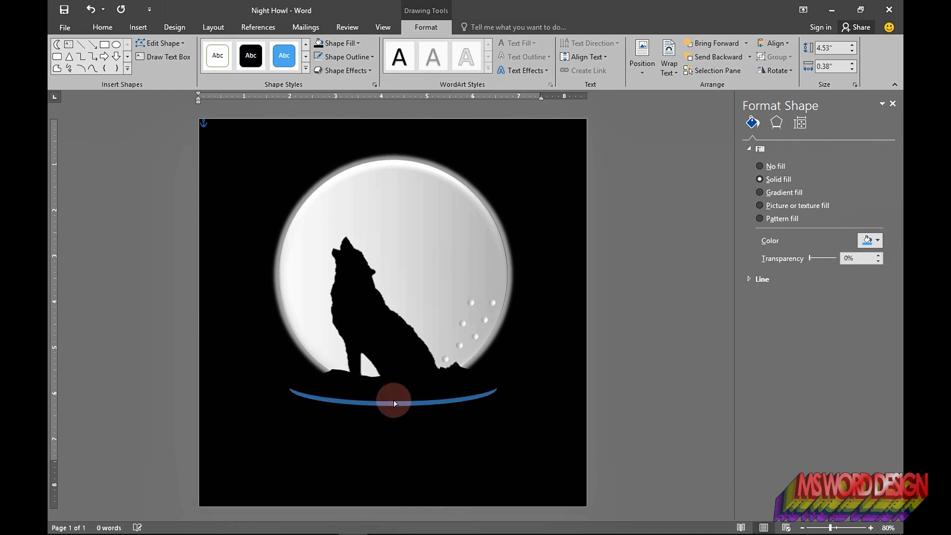
left_click(396, 404)
left_click(394, 402)
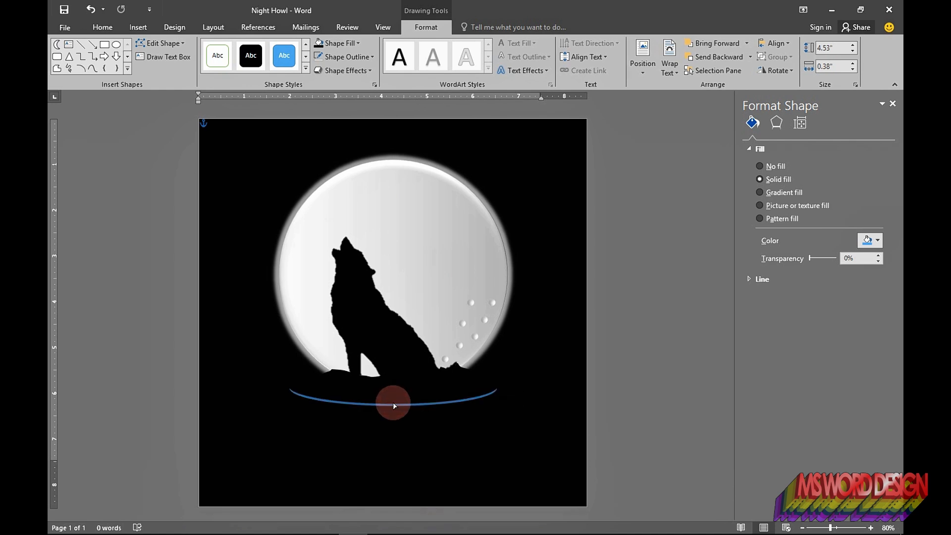
left_click(393, 403)
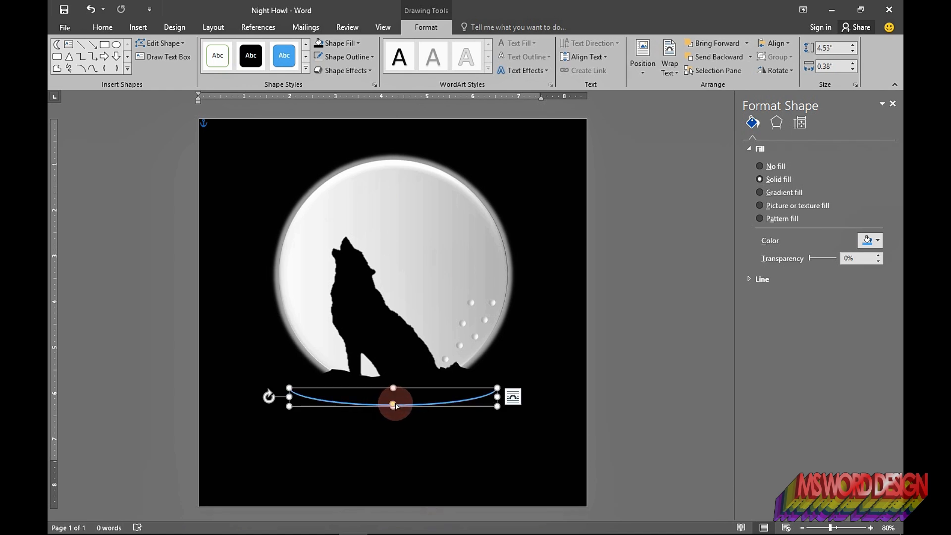
left_click(393, 404)
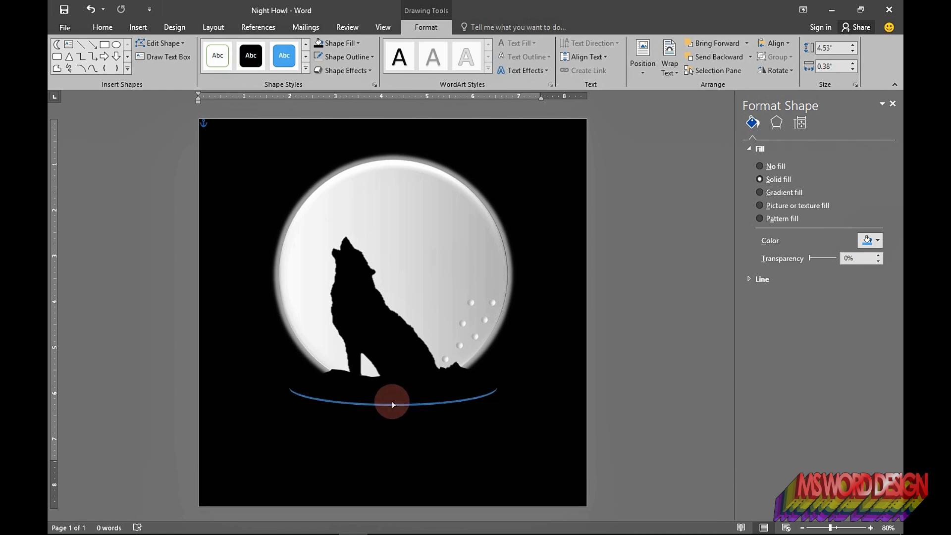
left_click(393, 403)
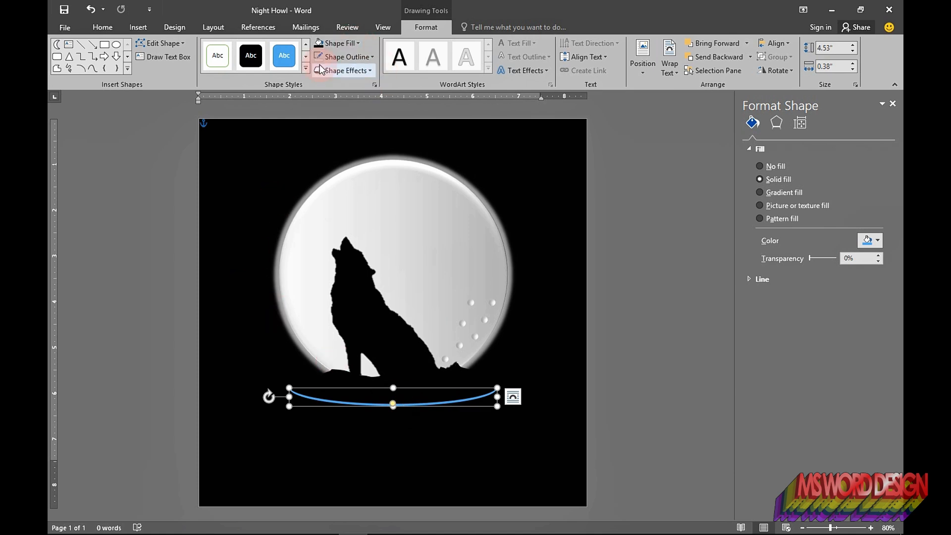
left_click(330, 43)
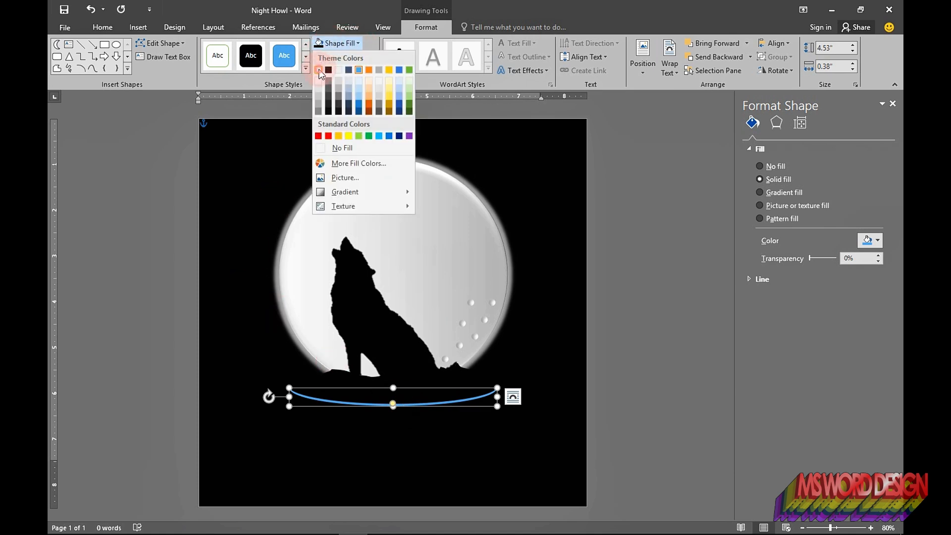
left_click(319, 69)
Duplicate the white curved line and set the copy's rotation to 90° so it arches upward.
key("ctrl+d")
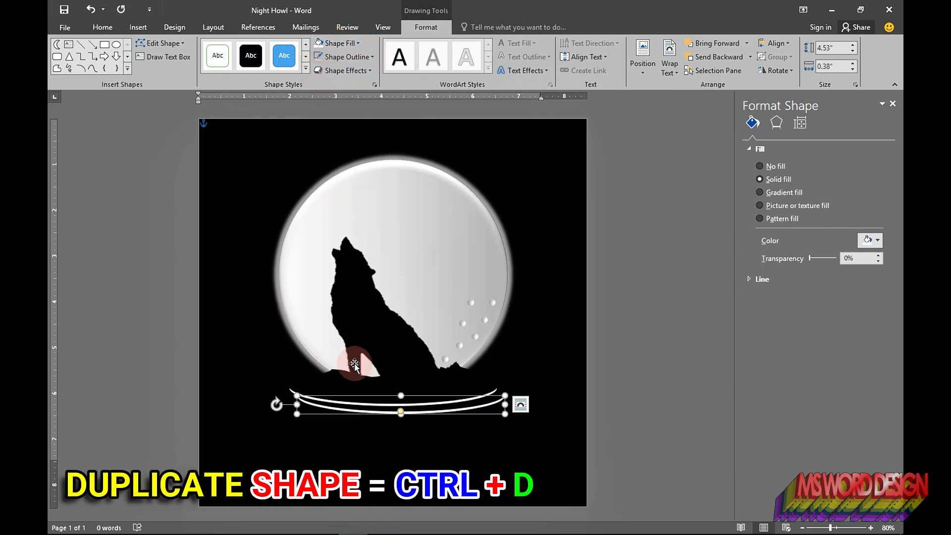
right_click(443, 409)
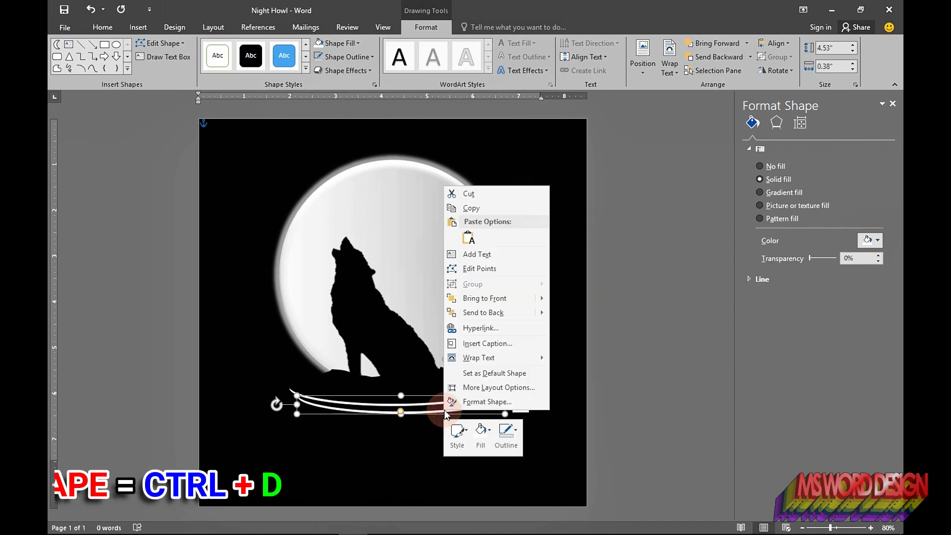
left_click(468, 384)
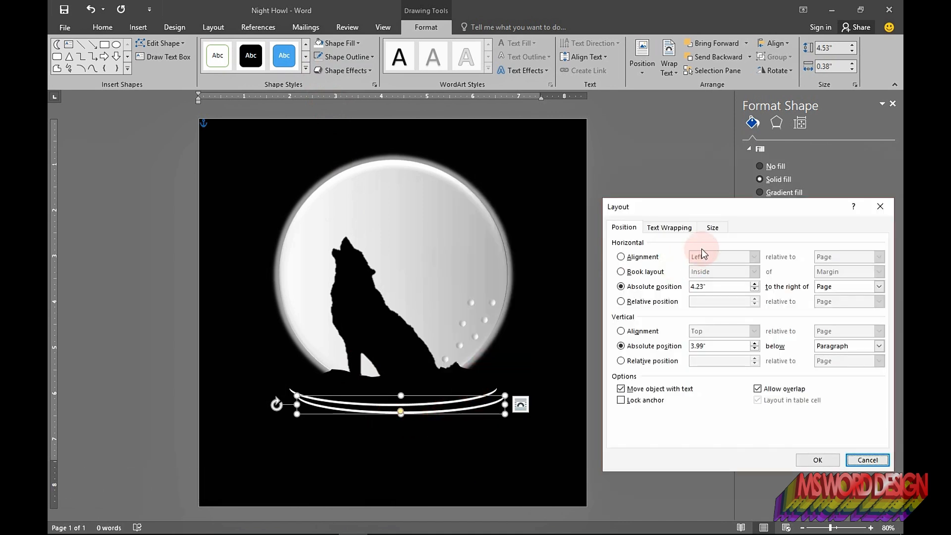
left_click(706, 229)
left_click(675, 343)
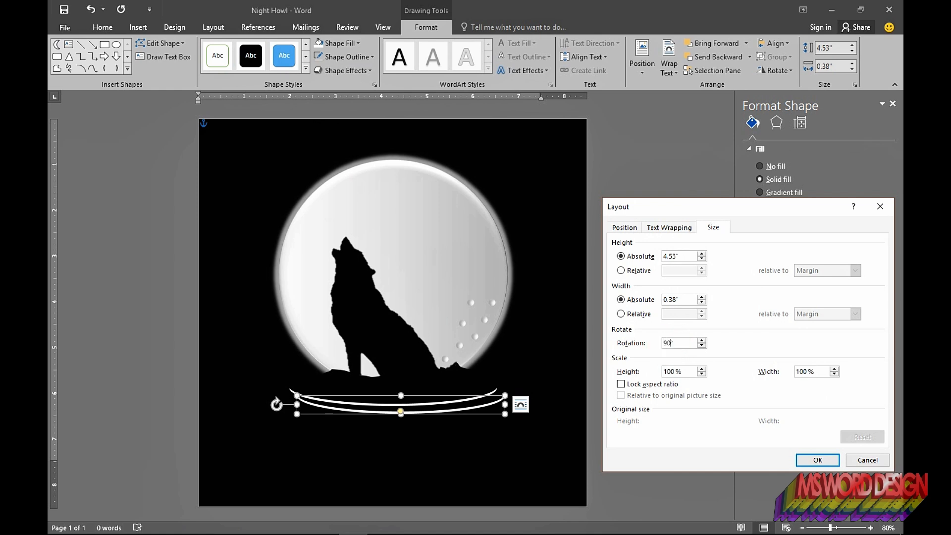
left_click(815, 459)
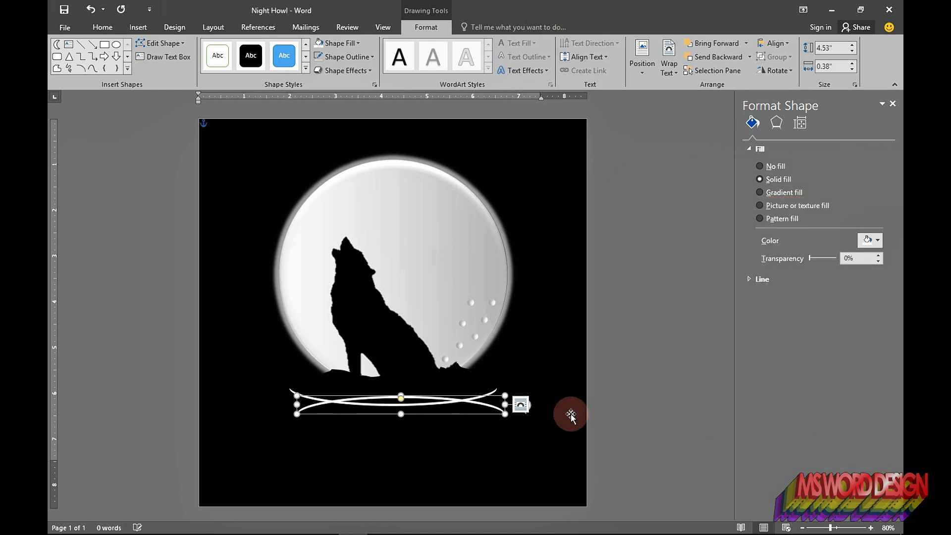
Move the copied curve straight below the first one, leaving a gap between them, and select both curves.
left_click(378, 398)
key("Down")
key("Down")
key("Down")
key("Left")
key("Up")
key("Up")
key("Up")
key("Up")
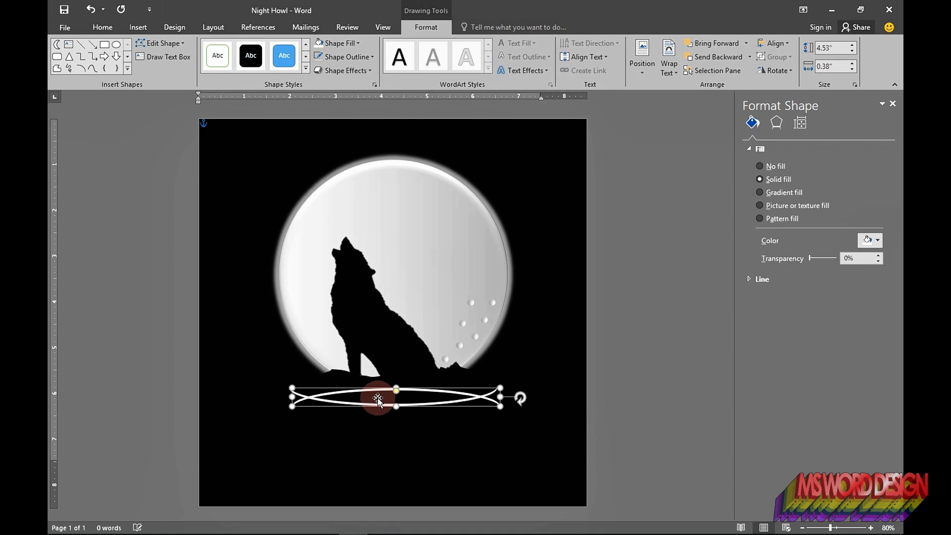
key("Left")
key("Down")
key("Down")
key("Down")
key("Down")
key("Down")
key("Down")
key("Down")
key("Down")
key("Down")
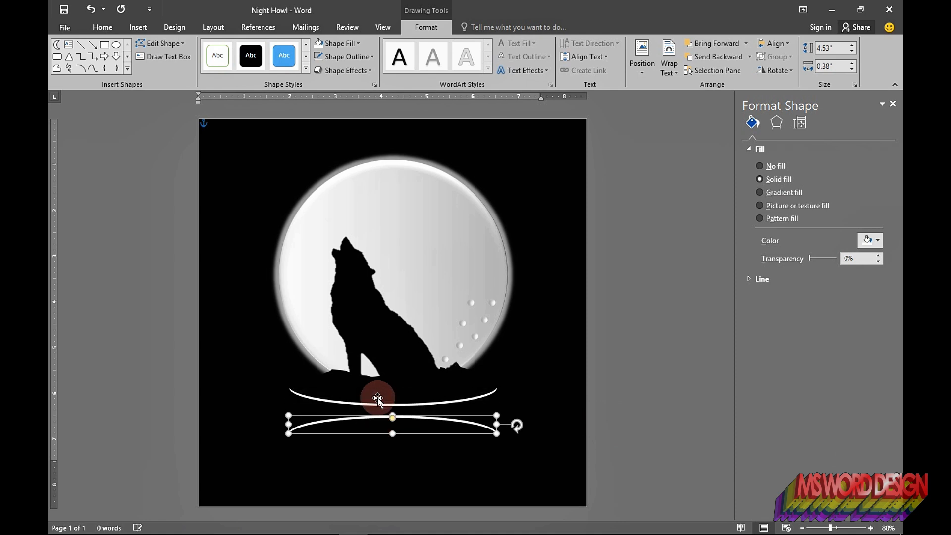
key("Right")
key("Down")
key("Down")
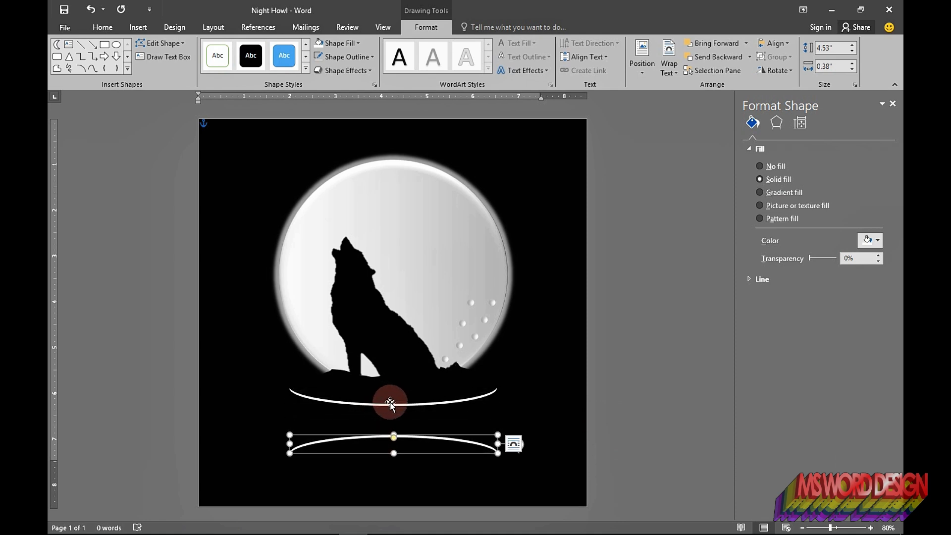
left_click(389, 405, "ctrl")
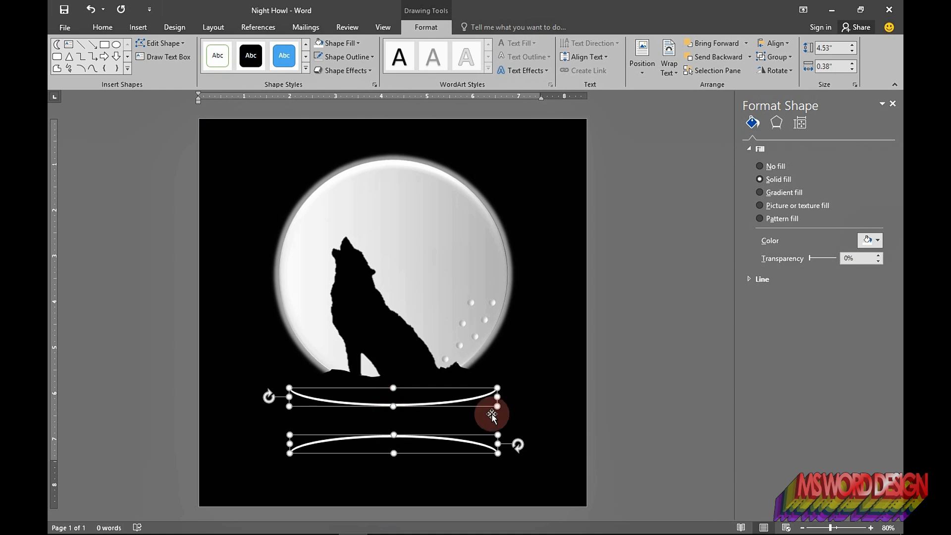
Reselect both white curves together and nudge them slightly to the right.
left_click(664, 396)
left_click(391, 402)
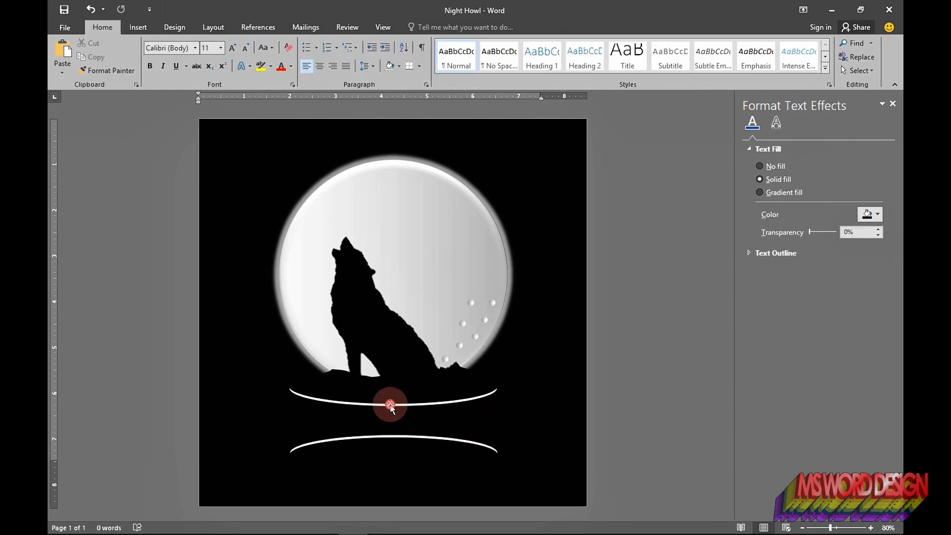
left_click(385, 435, "ctrl")
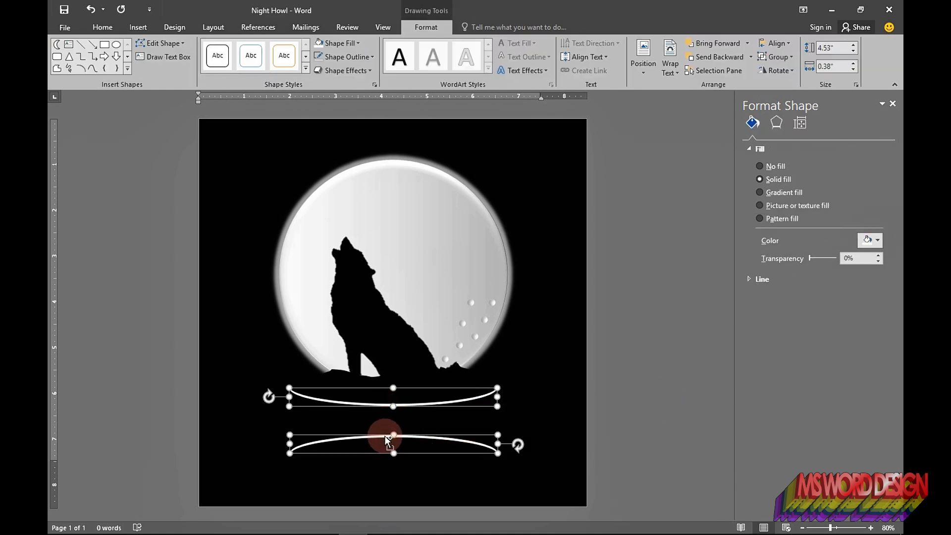
Thin the upper and the lower white curve to finer lines.
left_click(387, 402)
left_click_drag(394, 405, 389, 404)
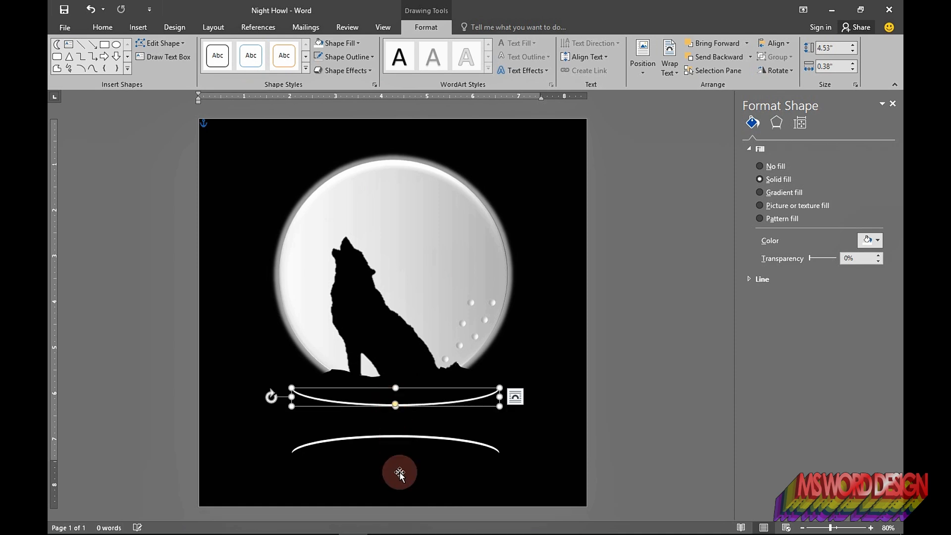
left_click(393, 438)
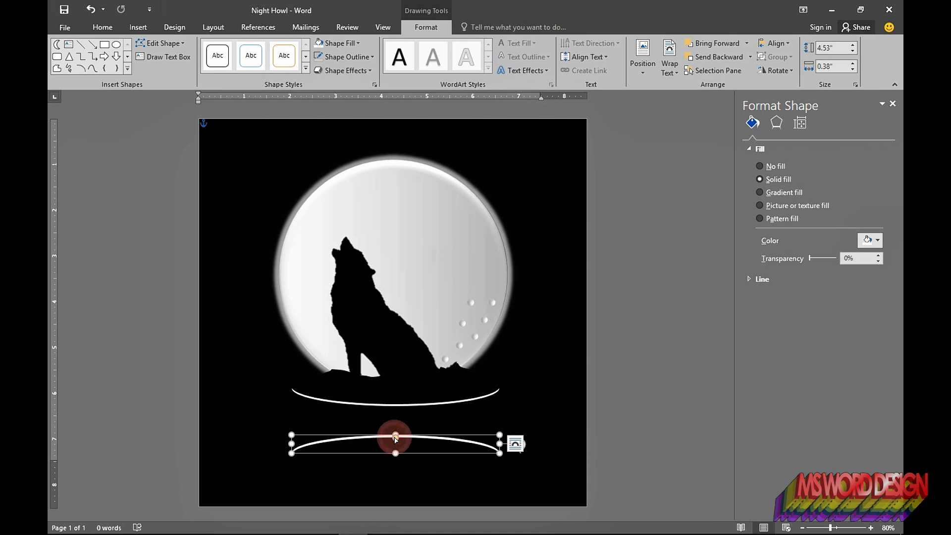
left_click_drag(395, 436, 390, 435)
left_click(638, 384)
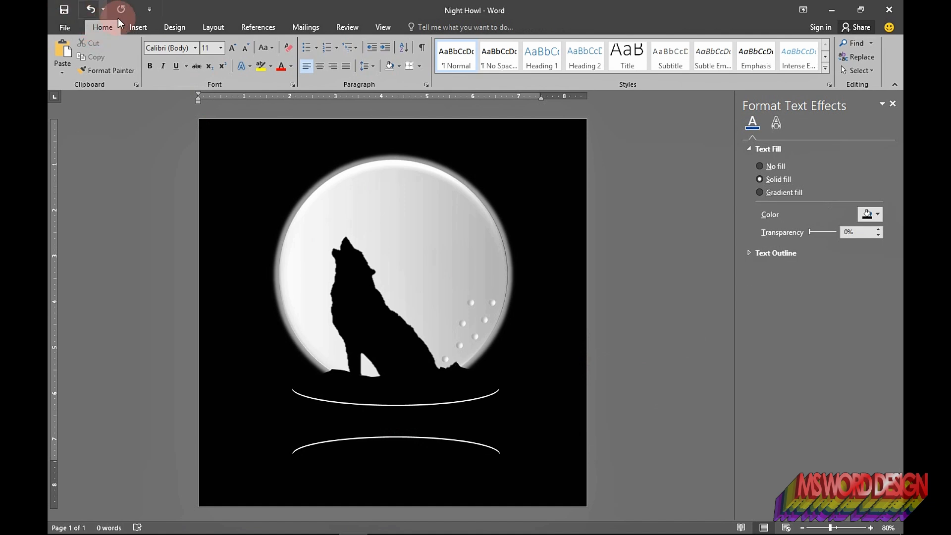
Draw a text box about 1.75" high and 5.76" wide, placed over the two curves, with no fill.
left_click(139, 26)
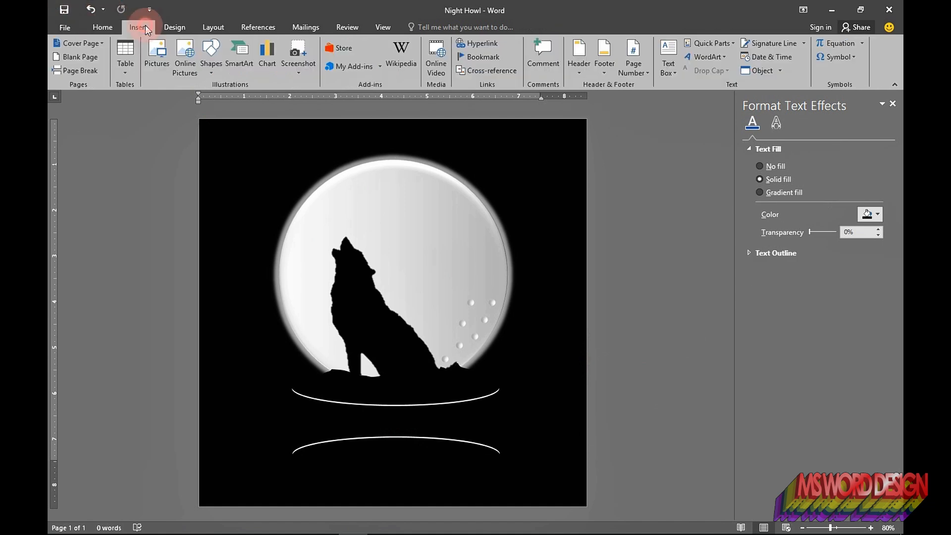
left_click(203, 73)
left_click(216, 98)
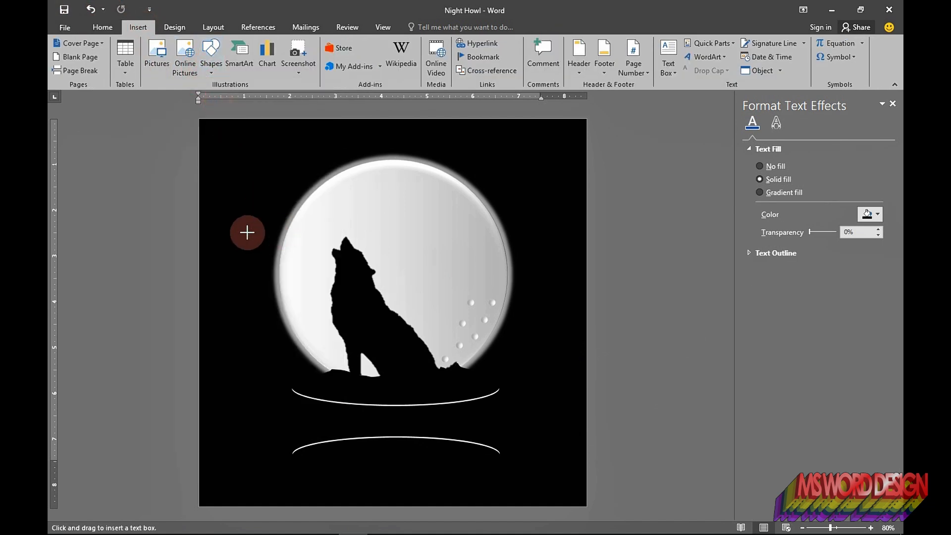
left_click_drag(279, 243, 495, 327)
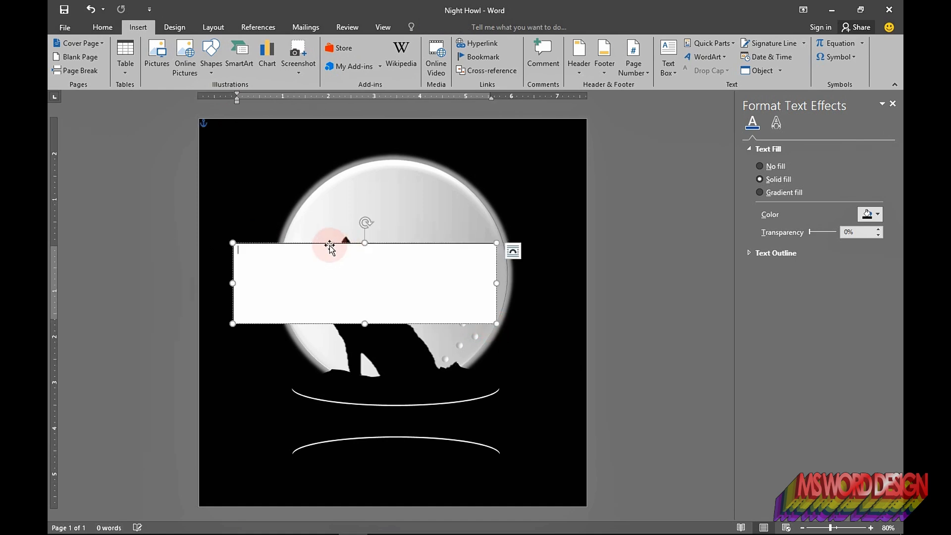
mouse_move(329, 244)
left_mouse_down()
mouse_move(356, 346)
mouse_move(349, 385)
left_mouse_up()
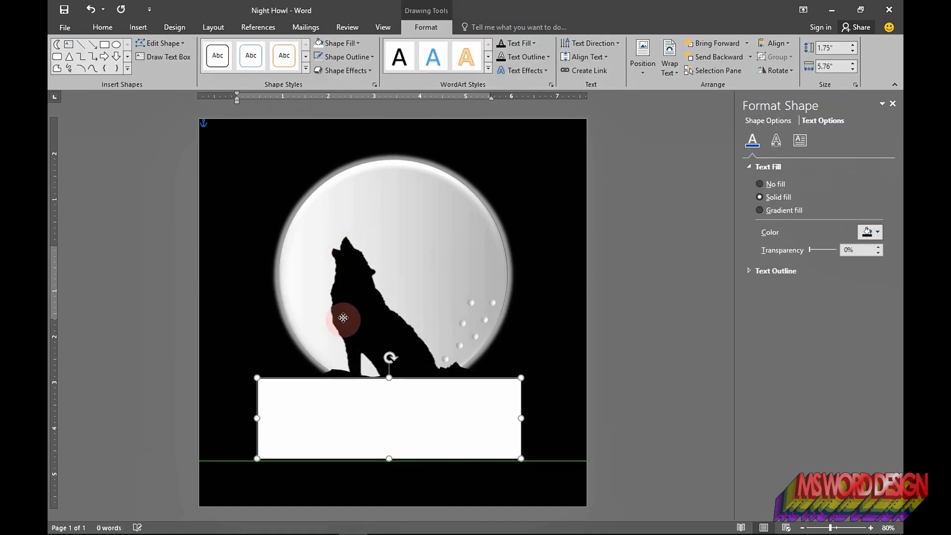
left_click(343, 43)
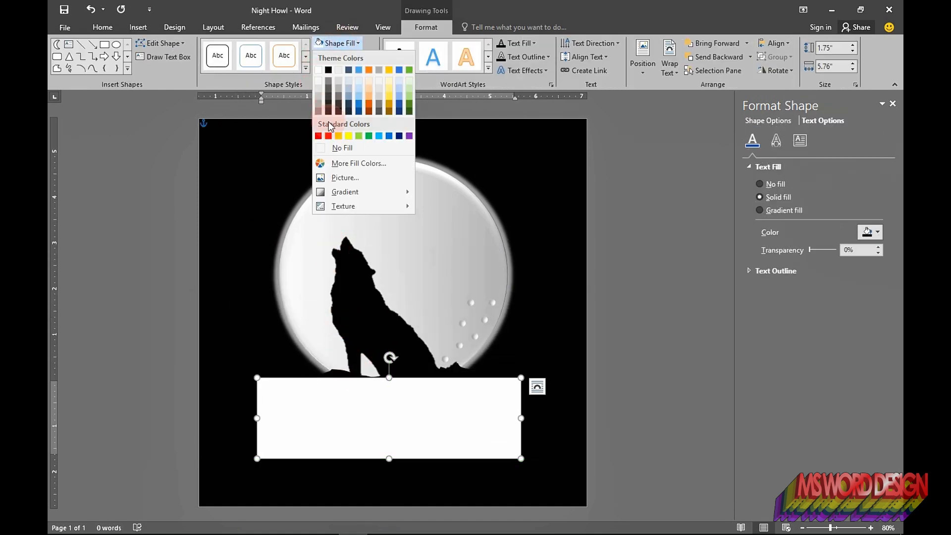
left_click(333, 142)
Set the text box's font to Monotype Corsiva at size 50.
left_click(97, 29)
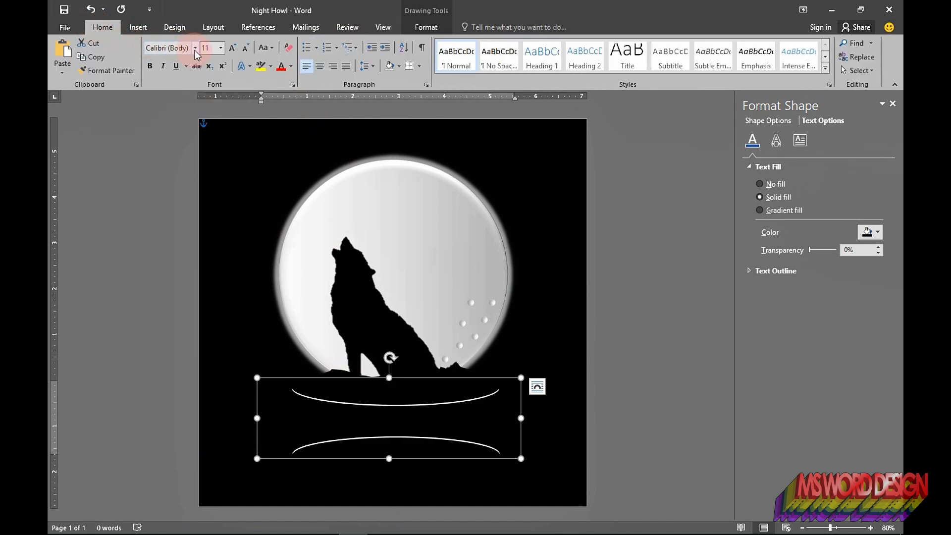
left_click(195, 47)
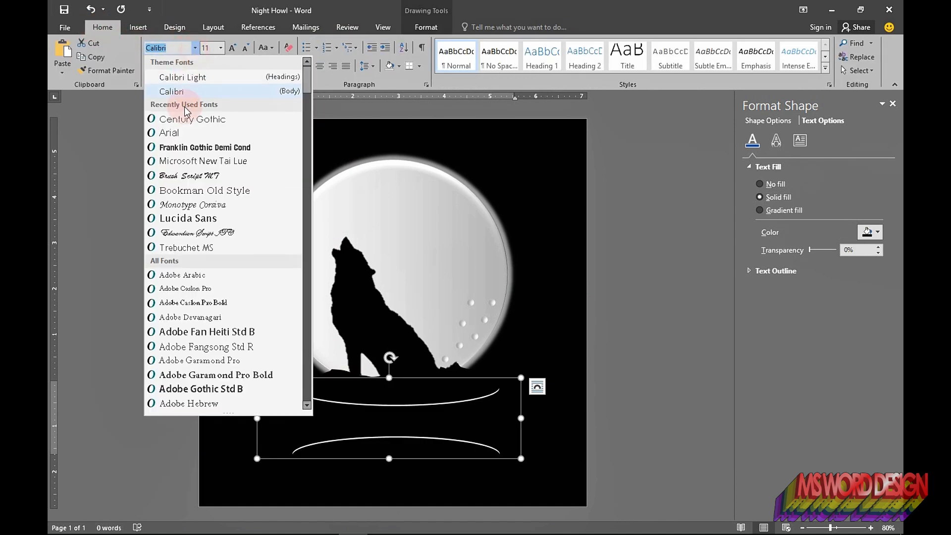
left_click(201, 205)
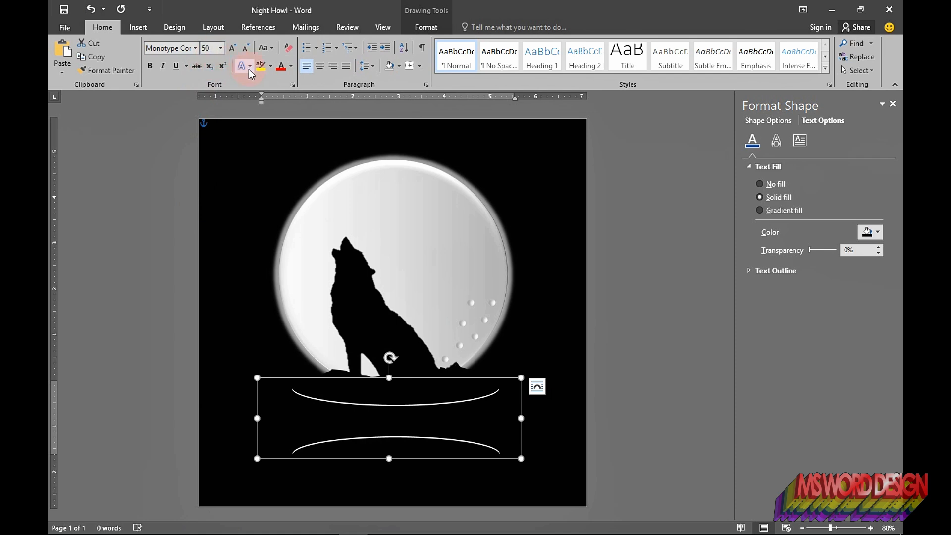
Set the text box's character scale to 90% and its character spacing to Expanded.
left_click(294, 84)
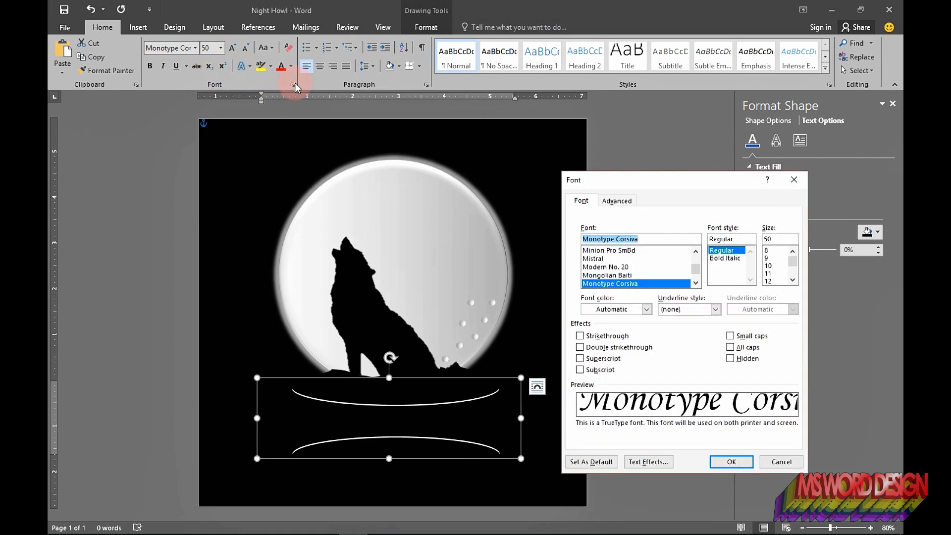
left_click(618, 200)
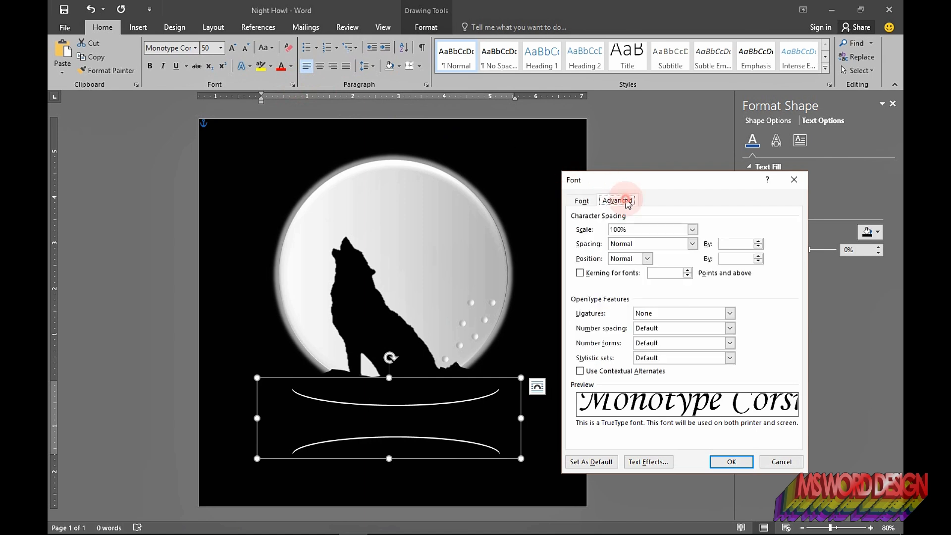
double_click(617, 230)
type("90")
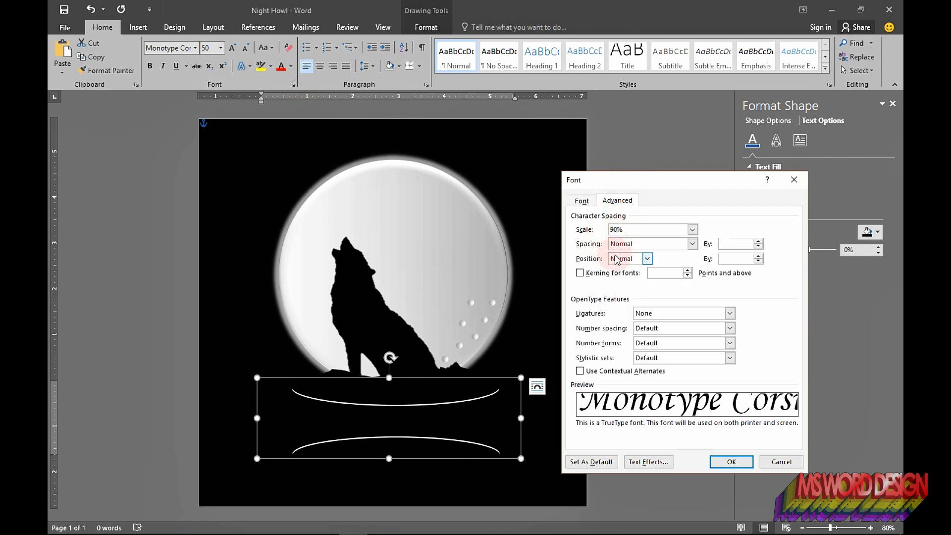
left_click(691, 244)
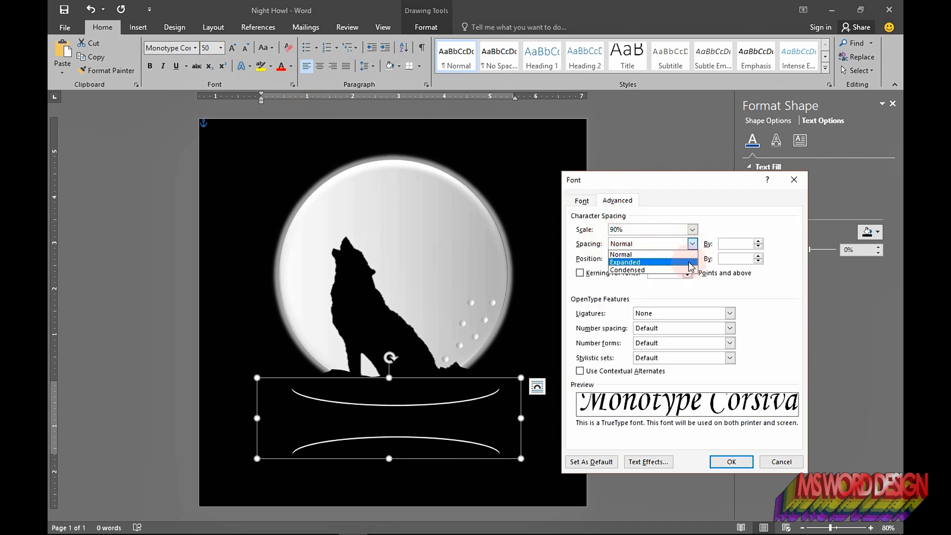
left_click(689, 263)
left_click(721, 244)
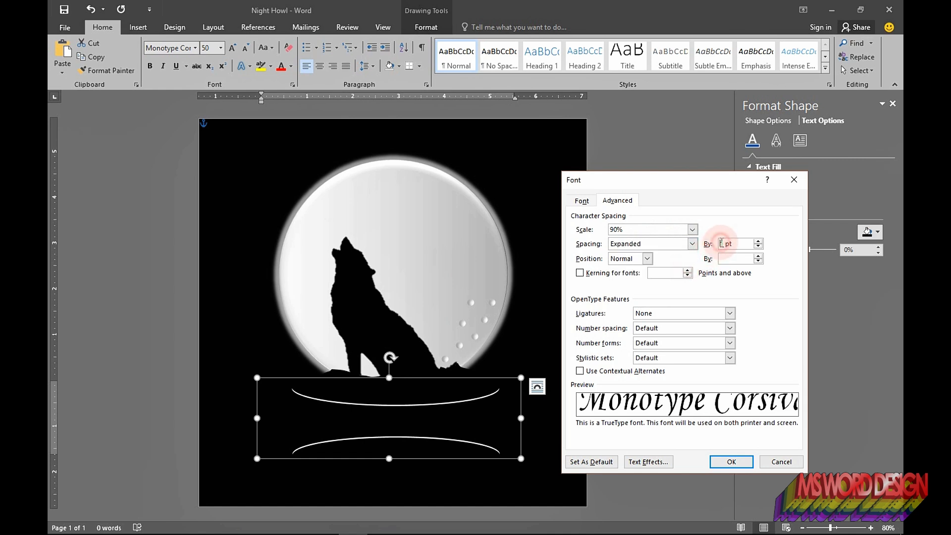
left_click(737, 468)
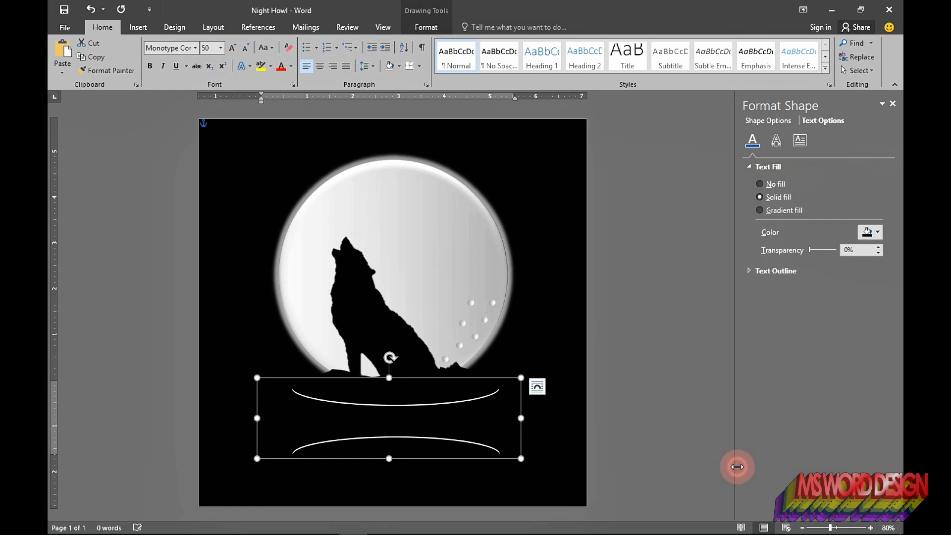
Centre-align the paragraph in the text box and tighten its Multiple line spacing.
left_click(441, 400)
key("ctrl+e")
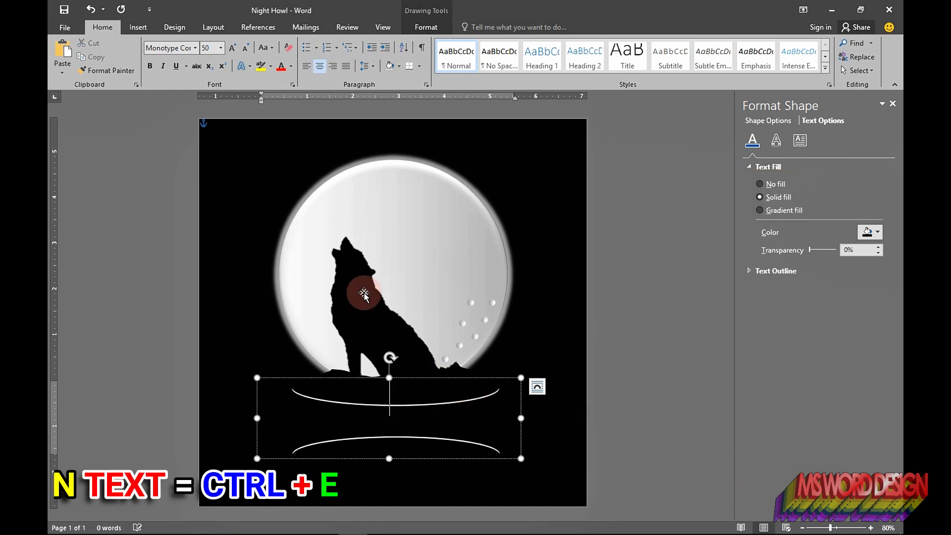
left_click(374, 67)
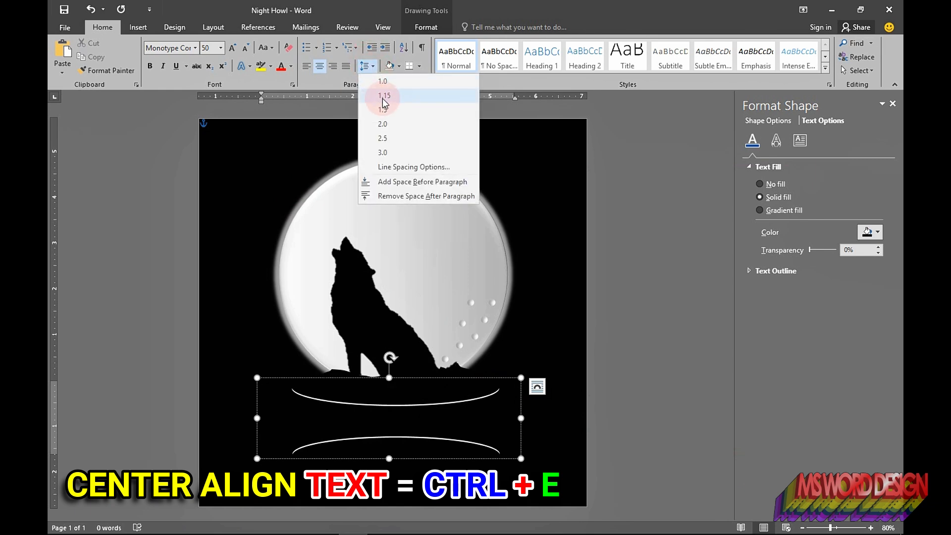
left_click(386, 167)
left_click(650, 249)
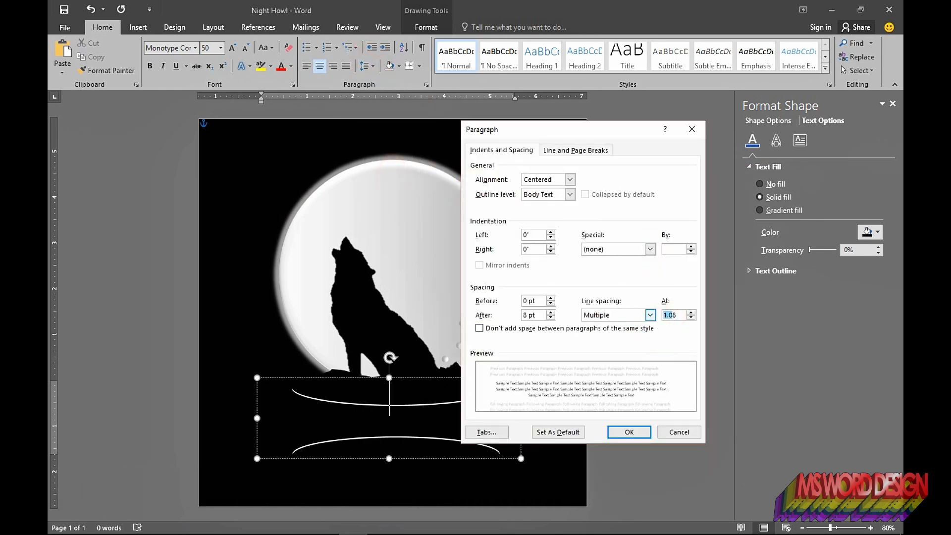
left_click(644, 436)
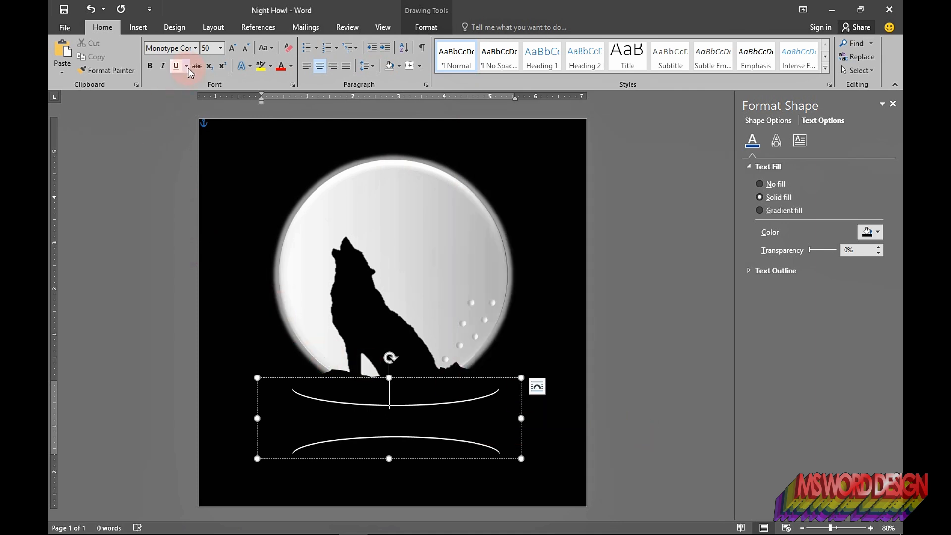
Enter the text "NIGHT HOWL" in white in the text box.
left_click(290, 67)
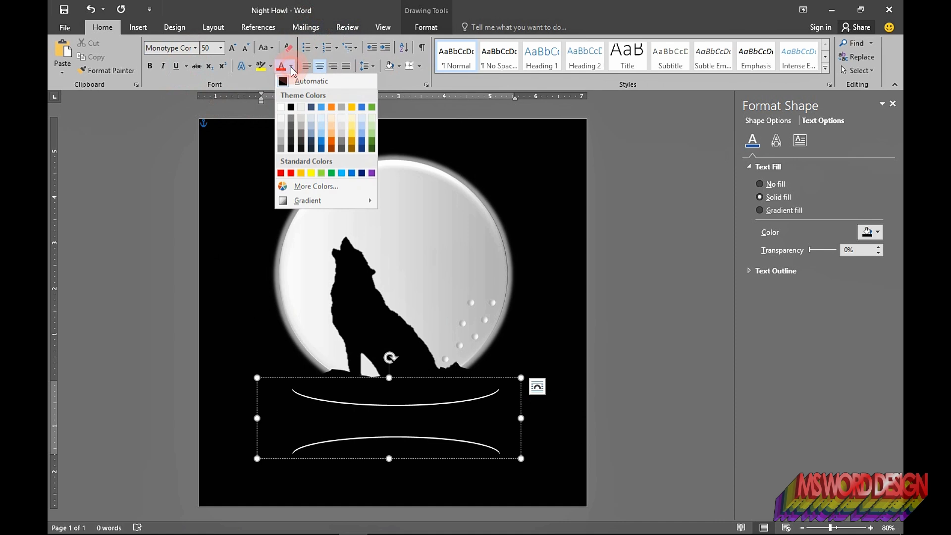
left_click(281, 106)
type("NI")
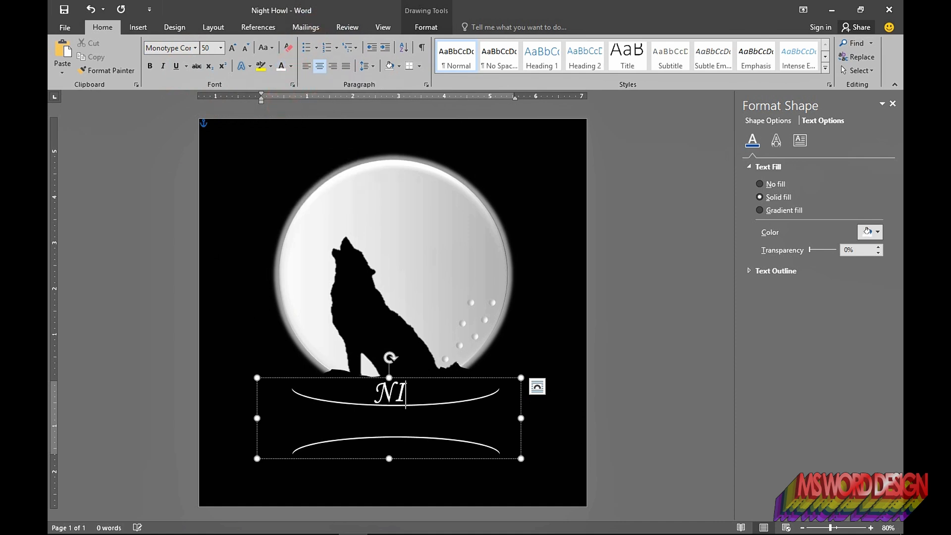
type("GHT")
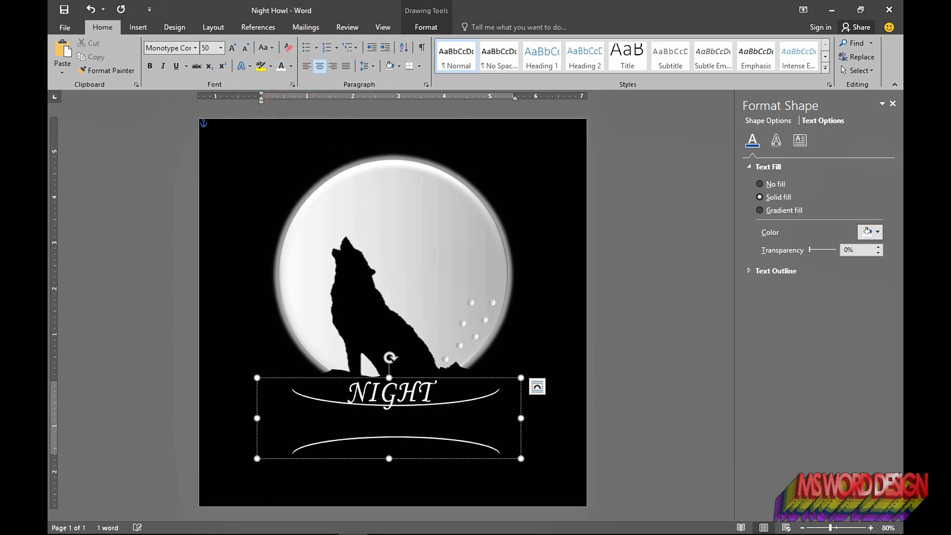
type(" HOWL")
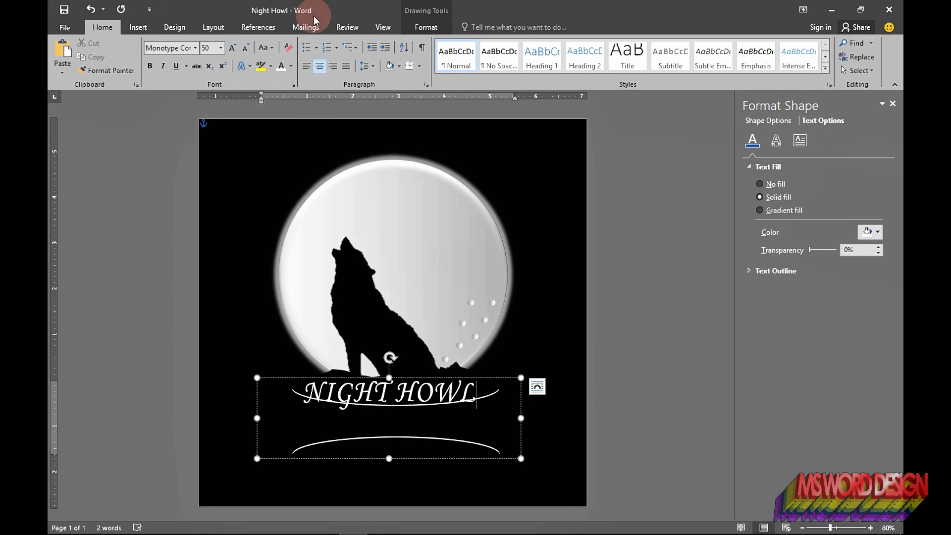
Fit the NIGHT HOWL text box between the two curves and reduce its height to about 0.84".
left_click_drag(389, 378, 379, 407)
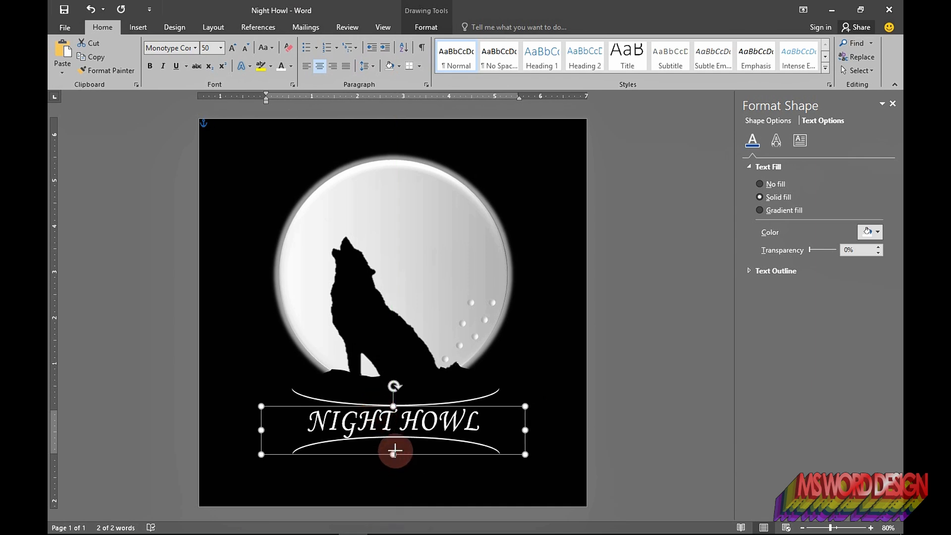
left_click_drag(393, 451, 395, 439)
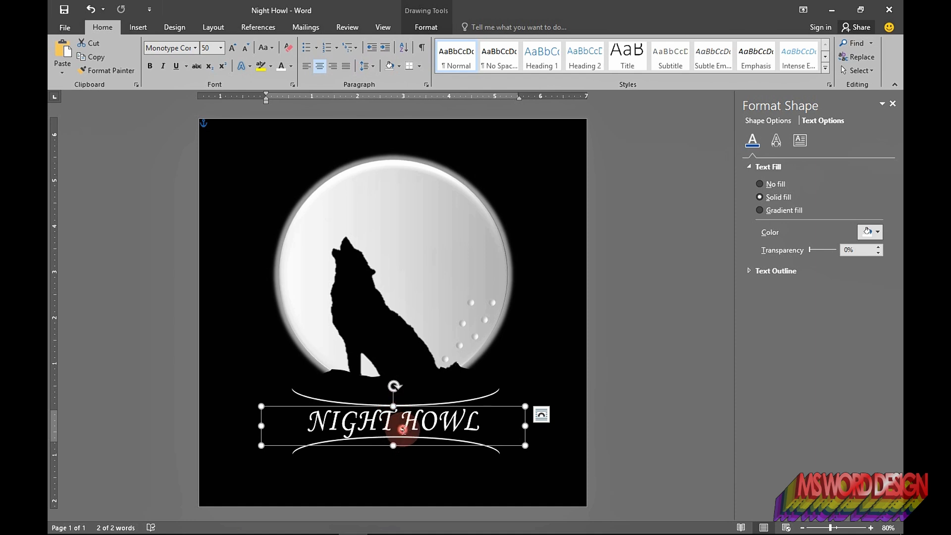
left_click(361, 252)
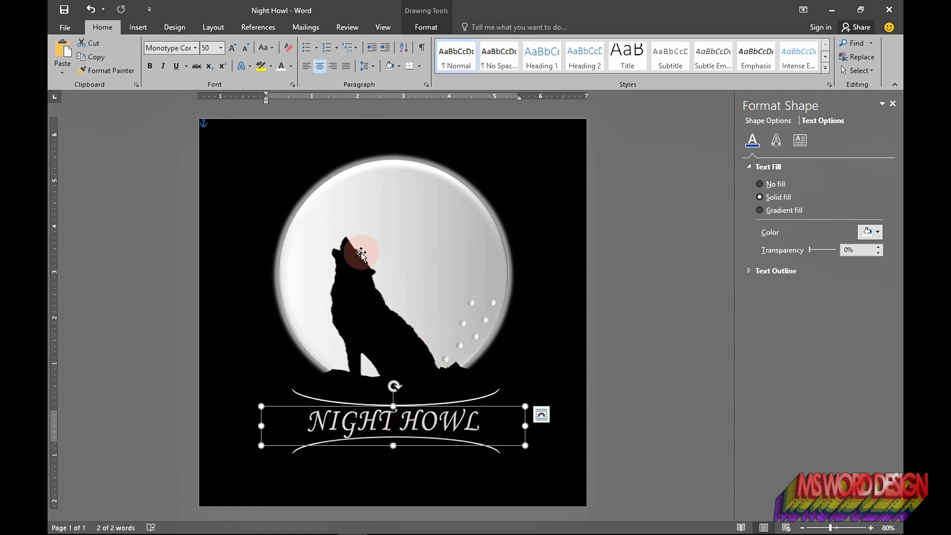
Apply the Deflate warp transform to the NIGHT HOWL text so it follows the curves above and below.
left_click(426, 28)
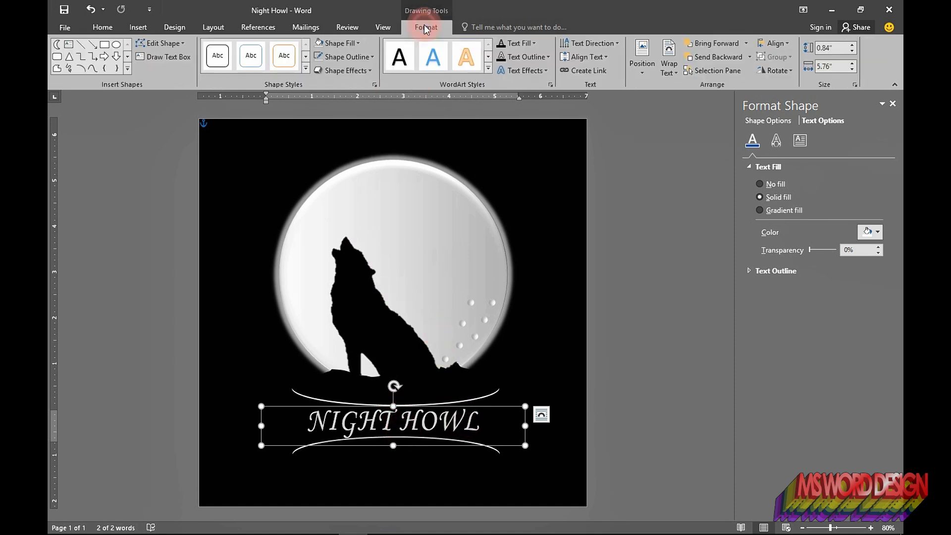
left_click(525, 73)
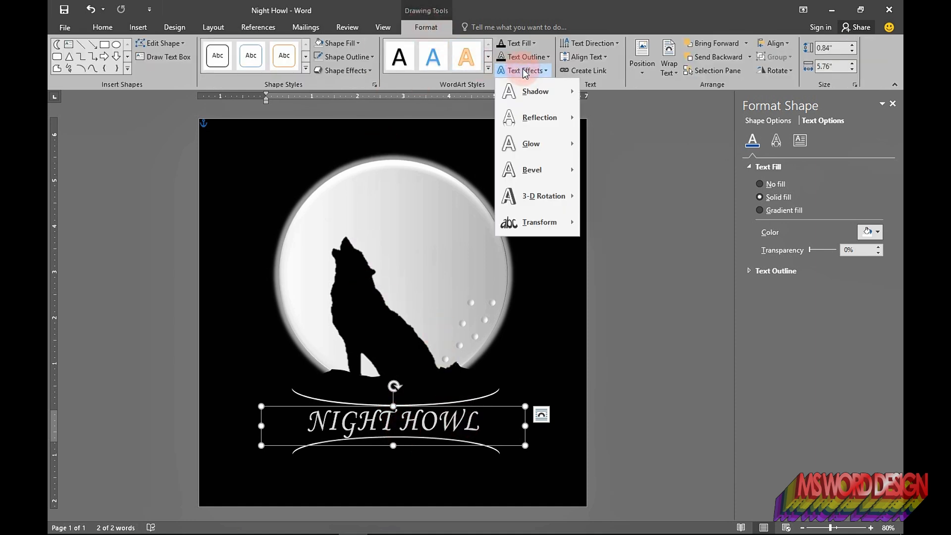
left_click(558, 231)
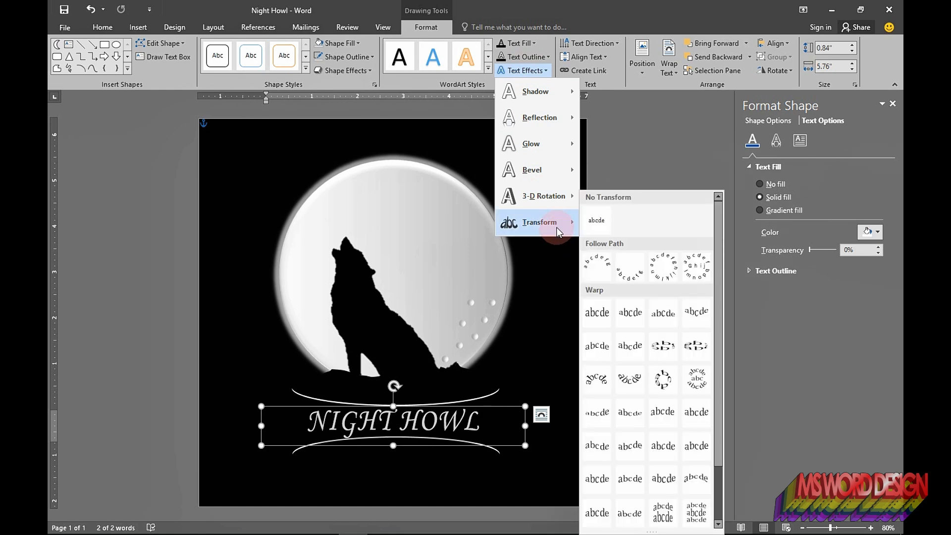
left_click(642, 478)
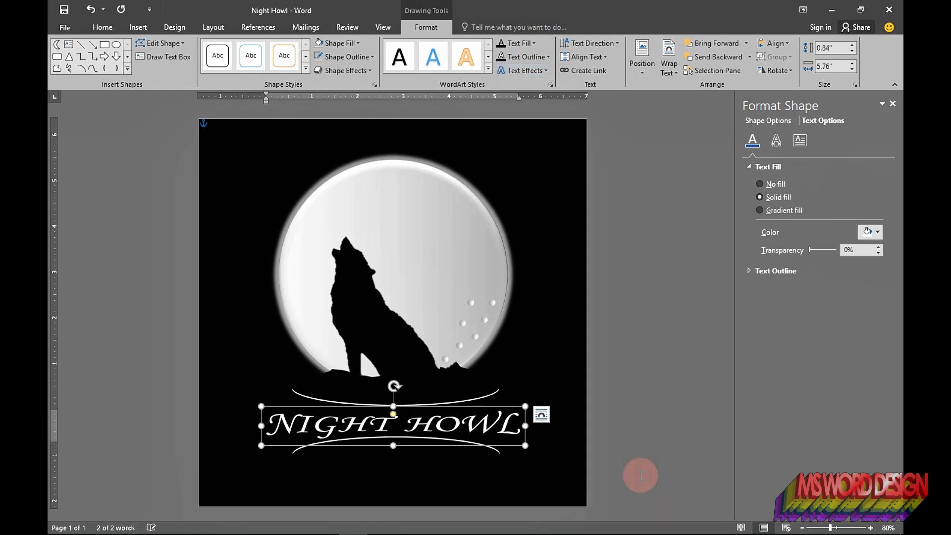
key("Escape")
left_click(451, 426)
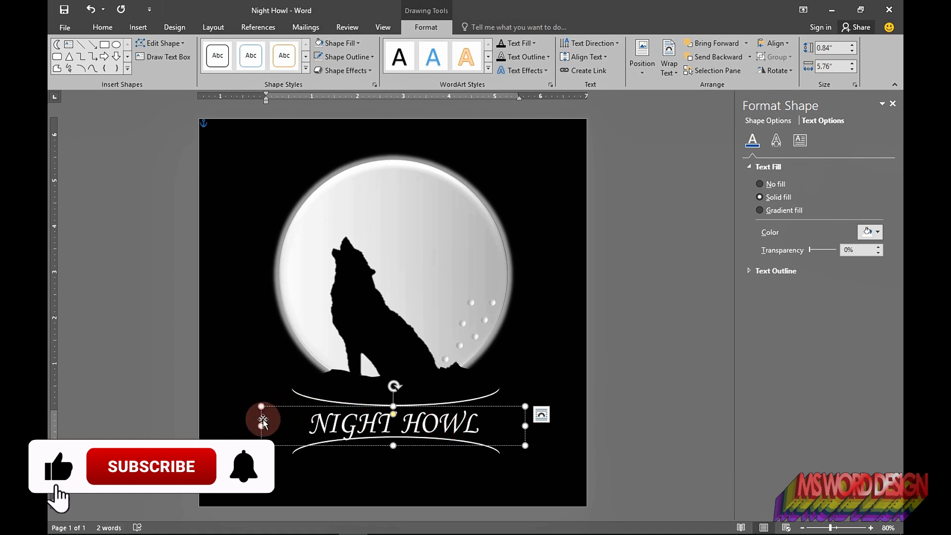
Narrow the NIGHT HOWL text box to about 4.75" wide to match the curves and shift it slightly up.
left_click_drag(260, 422, 287, 426)
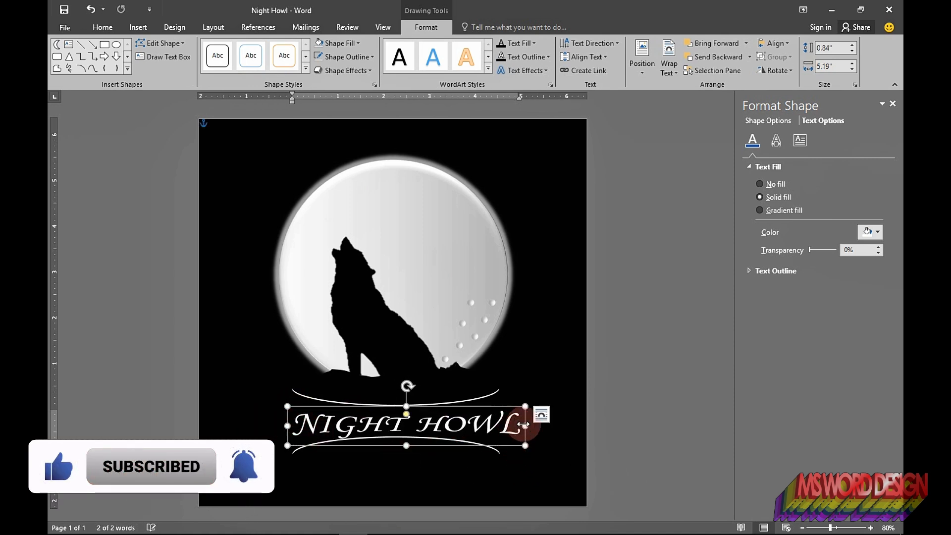
left_click_drag(525, 425, 505, 426)
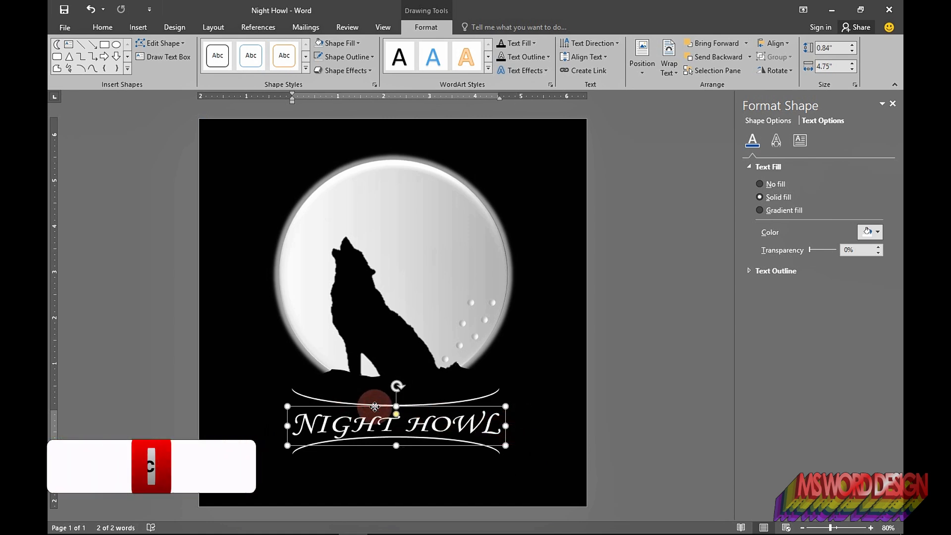
left_click_drag(375, 406, 377, 404)
left_click(335, 415)
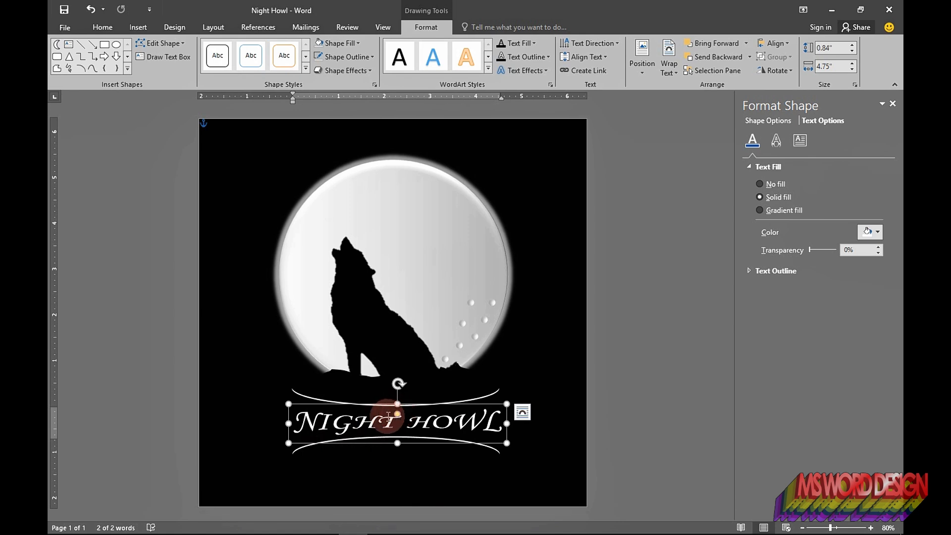
Increase the NIGHT HOWL text box's height to about 1.03" and nudge it up and left between the curves.
left_click_drag(398, 401, 398, 398)
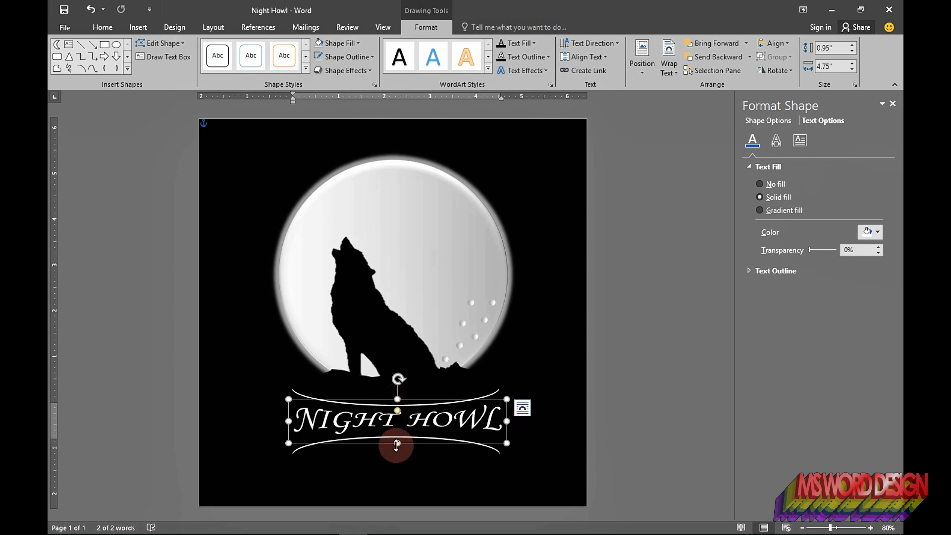
left_click_drag(398, 446, 397, 450)
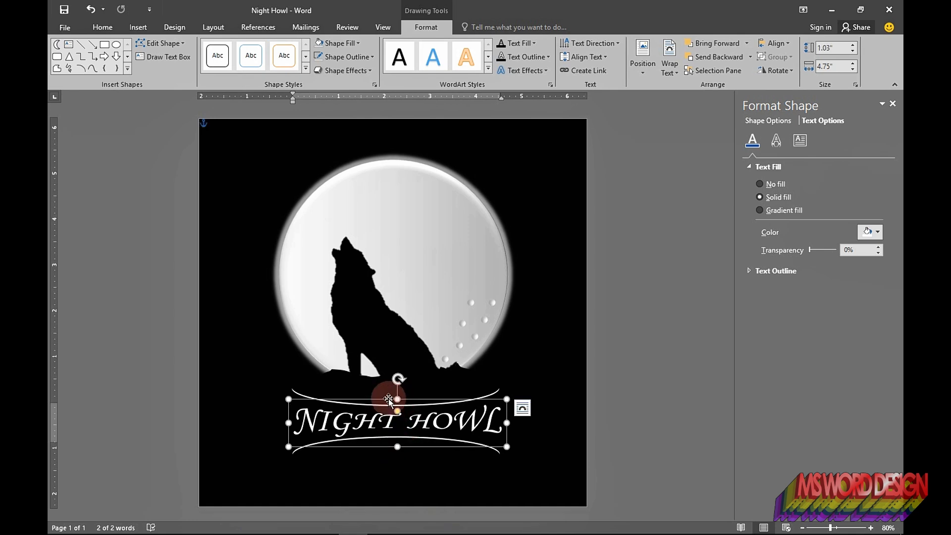
key("Up")
key("Left")
key("Left")
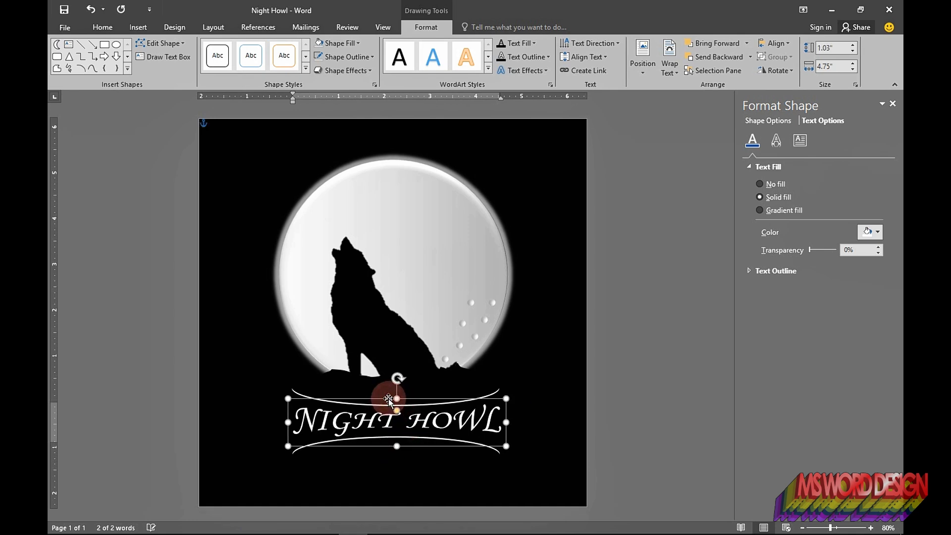
key("Left")
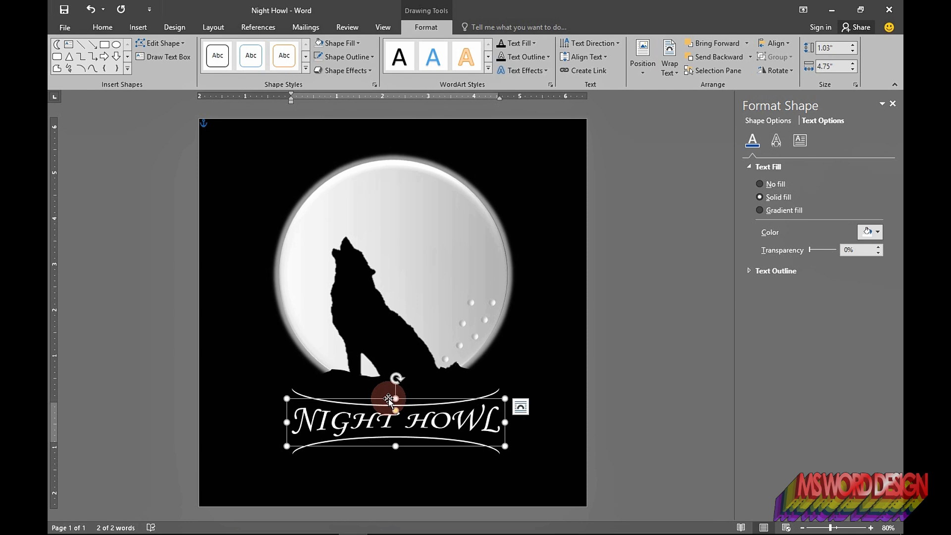
Trim the NIGHT HOWL text box's width to about 4.7" and nudge it into its centred place between the curves.
left_click_drag(505, 422, 503, 423)
key("Right")
key("Right")
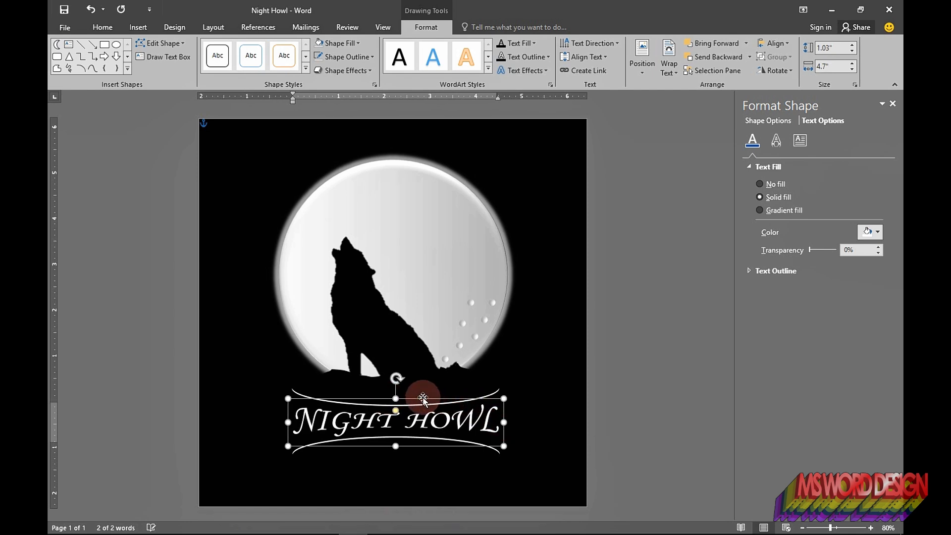
key("Up")
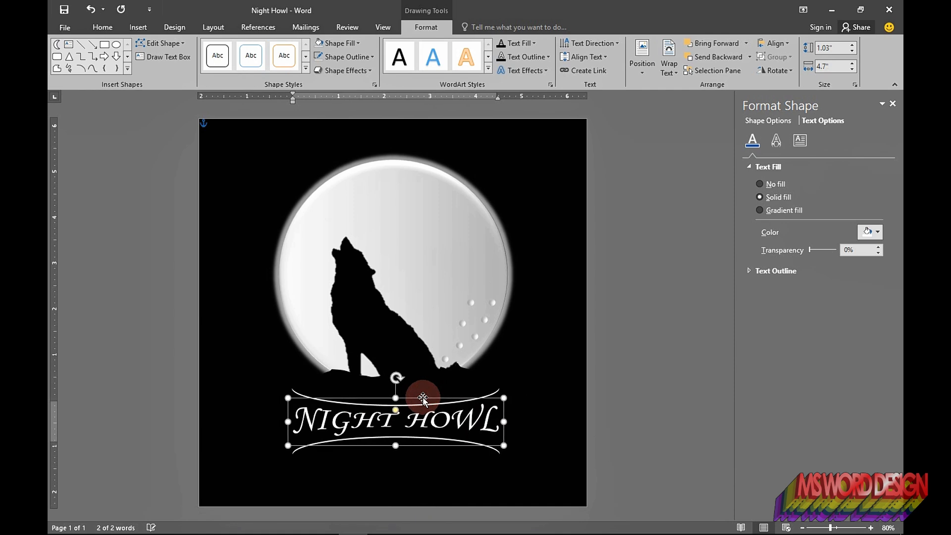
key("Left")
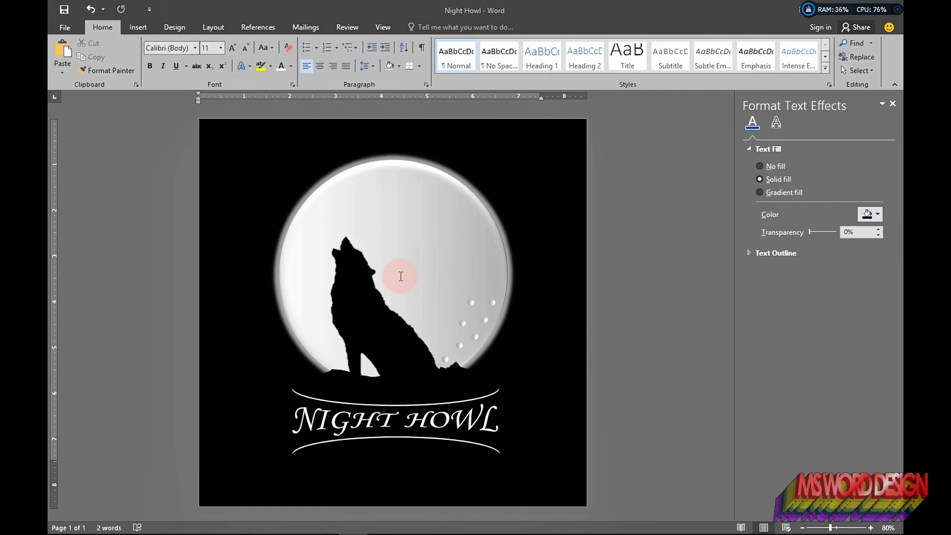
Capture the whole logo page as a screenshot and save it as the PNG "Night Howl 1" in the MS WORD DESIGN folder.
key("Print")
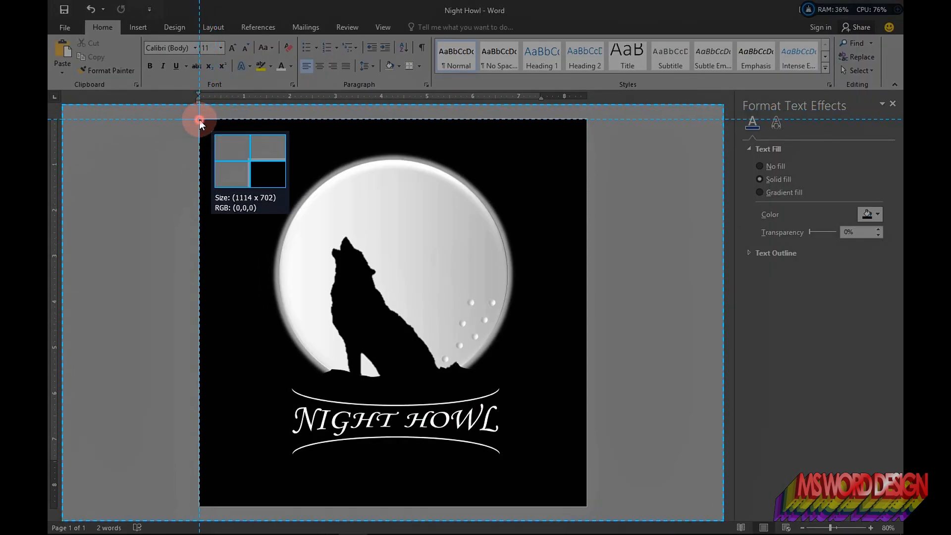
left_click_drag(199, 120, 586, 507)
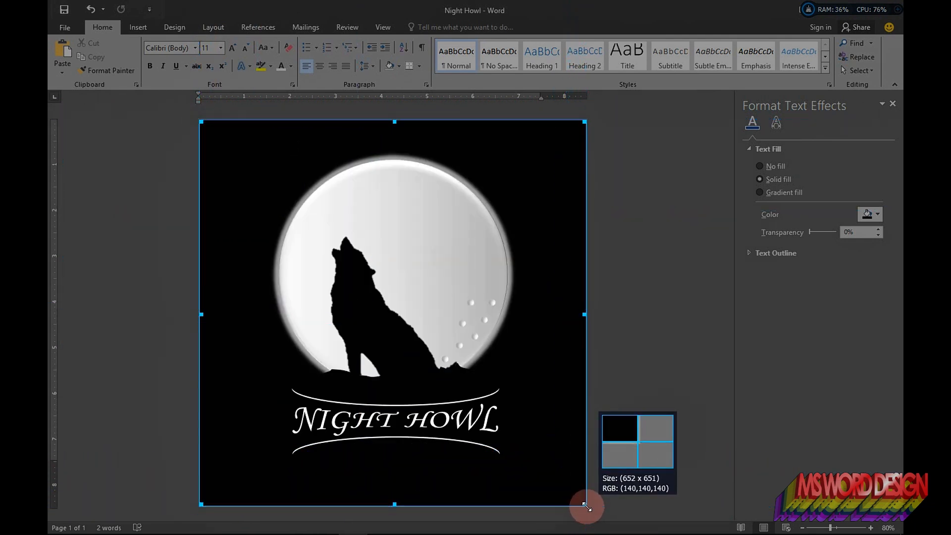
left_click(540, 521)
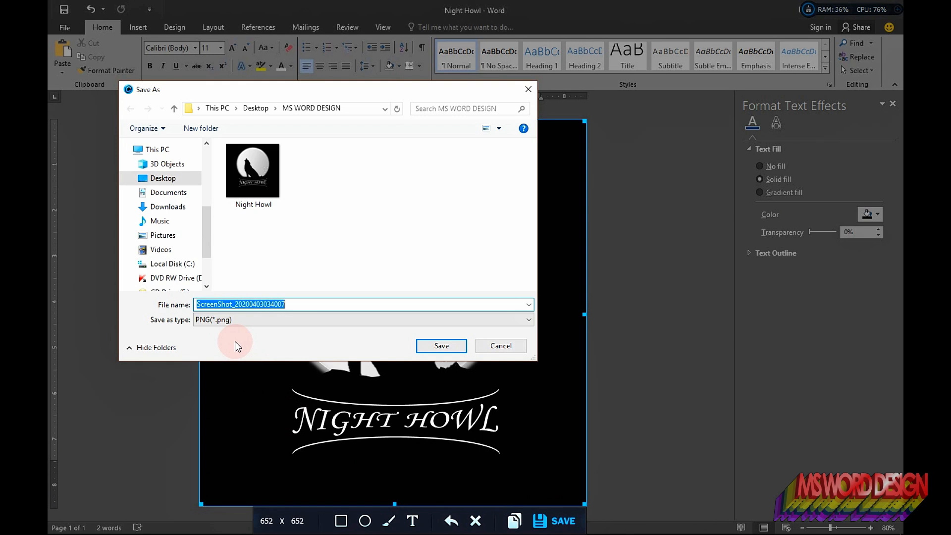
left_click(254, 159)
left_click(253, 304)
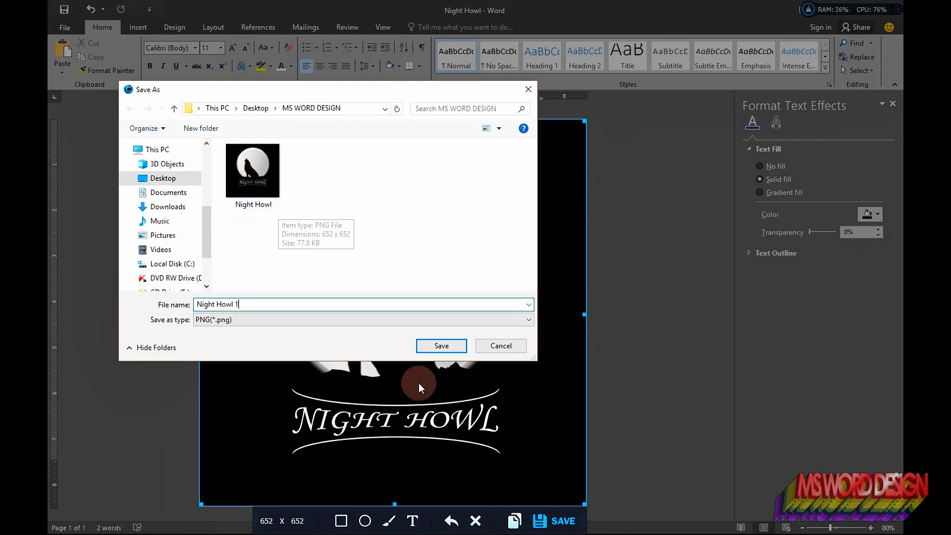
left_click(440, 345)
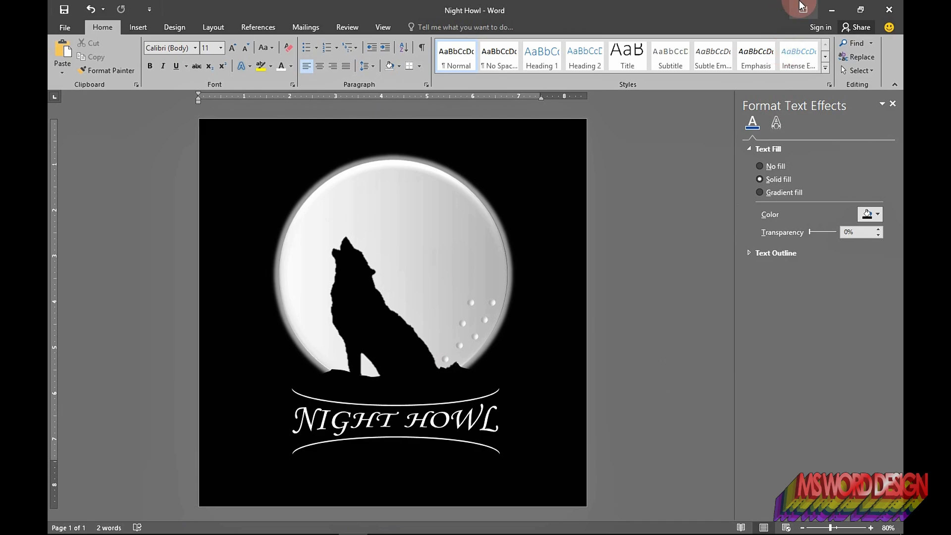
Switch to the MS WORD DESIGN folder in File Explorer, closing the picture already open in Photos.
left_click(828, 10)
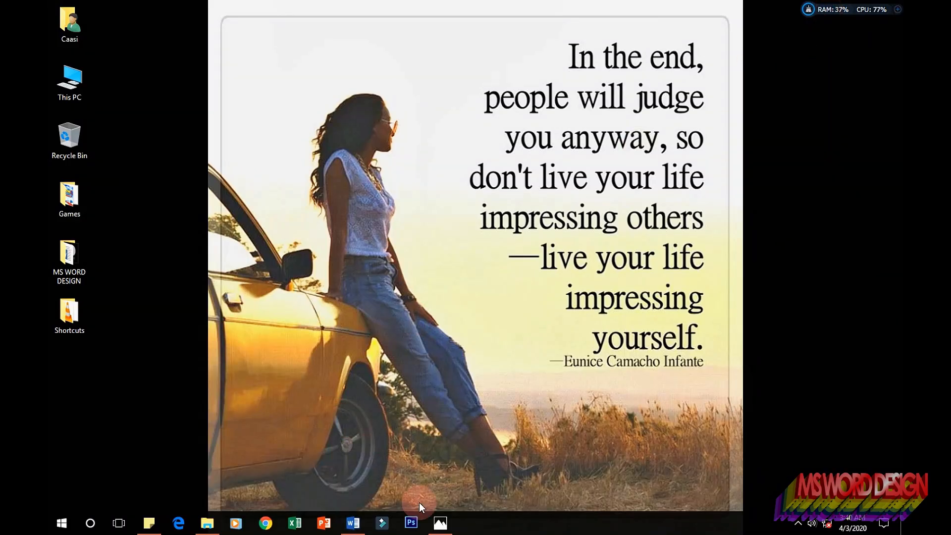
left_click(440, 522)
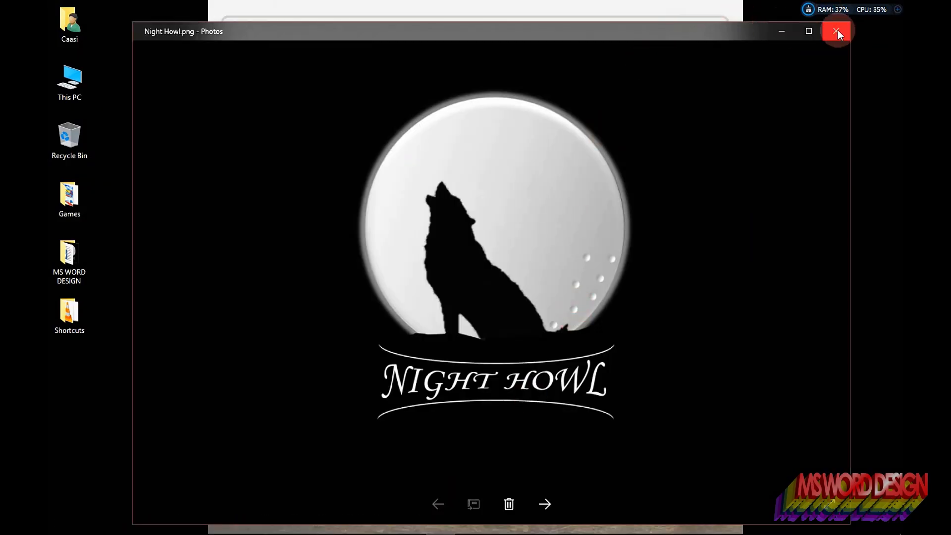
left_click(837, 30)
left_click(203, 524)
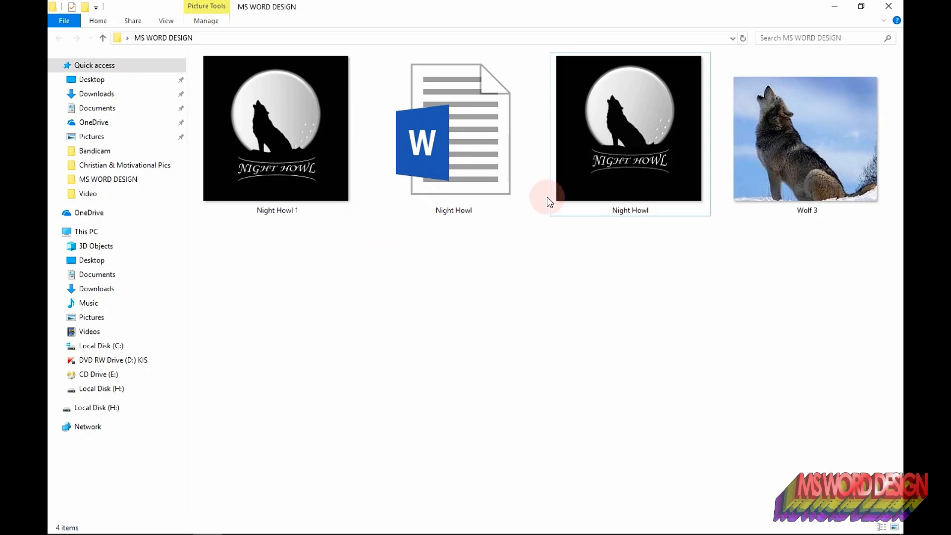
Open the original Night Howl image in Photos, dock it to the left half of the screen and bring the folder back.
double_click(570, 154)
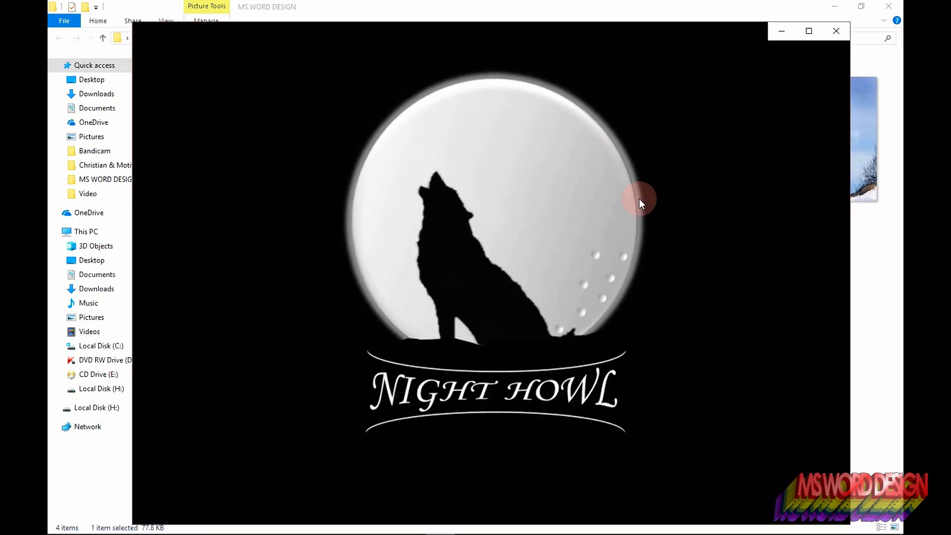
key("super+Left")
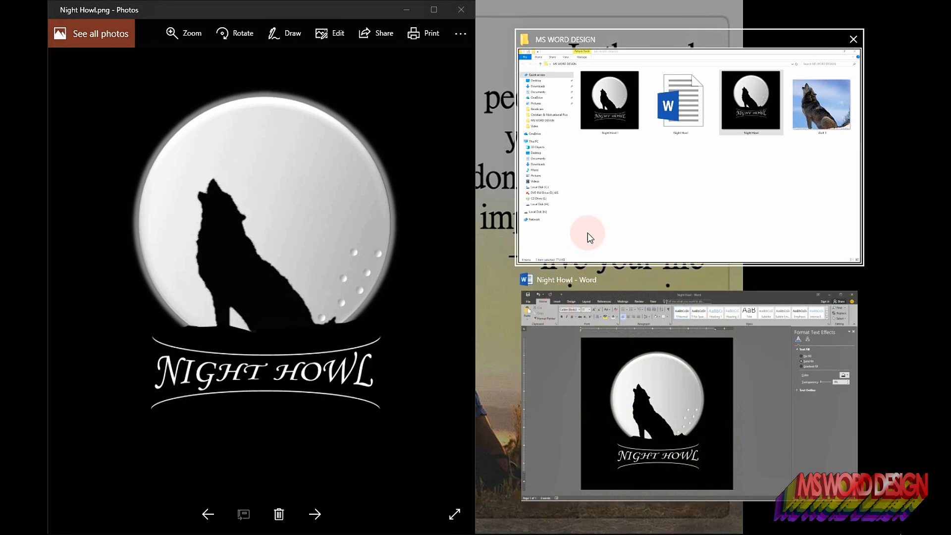
left_click(587, 233)
left_click(861, 9)
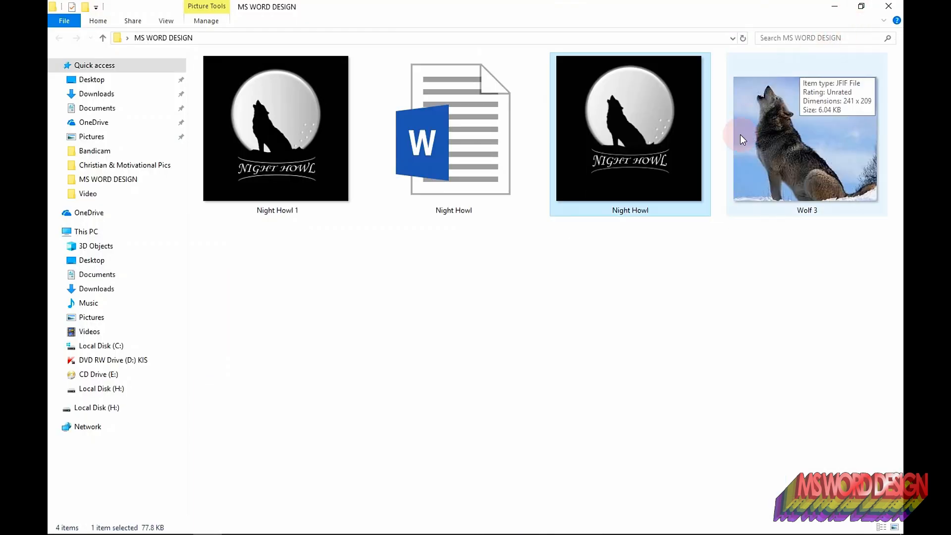
Open the Night Howl 1 image in Windows Photo Viewer and dock it to the right half of the screen.
right_click(329, 112)
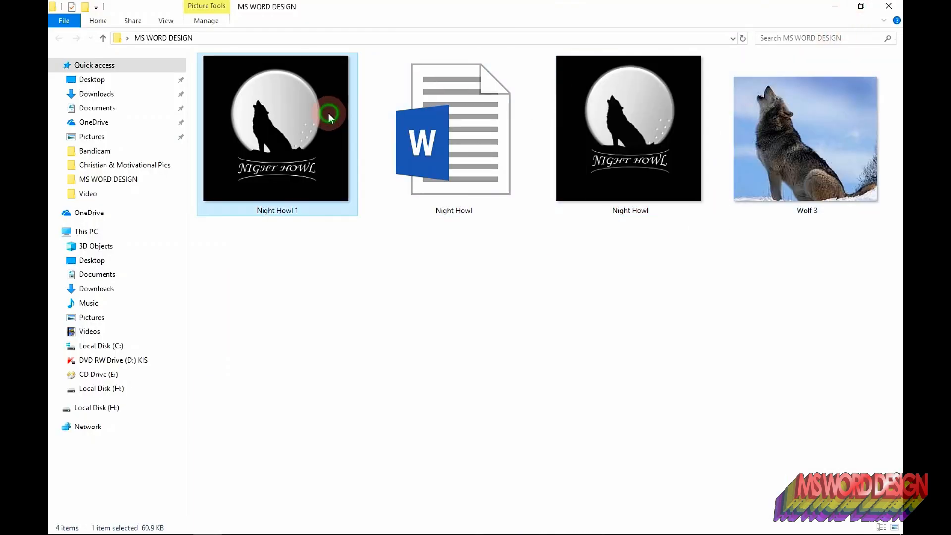
mouse_move(452, 326)
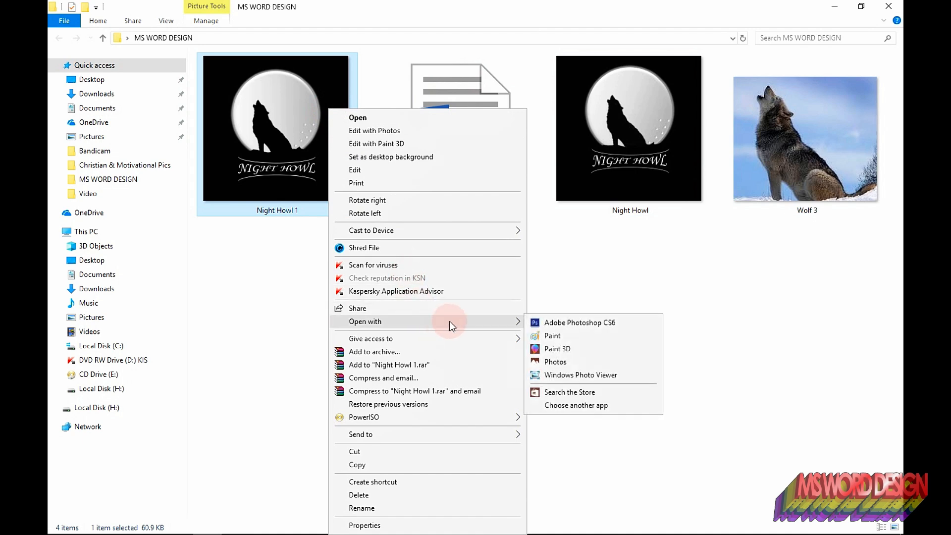
left_click(567, 376)
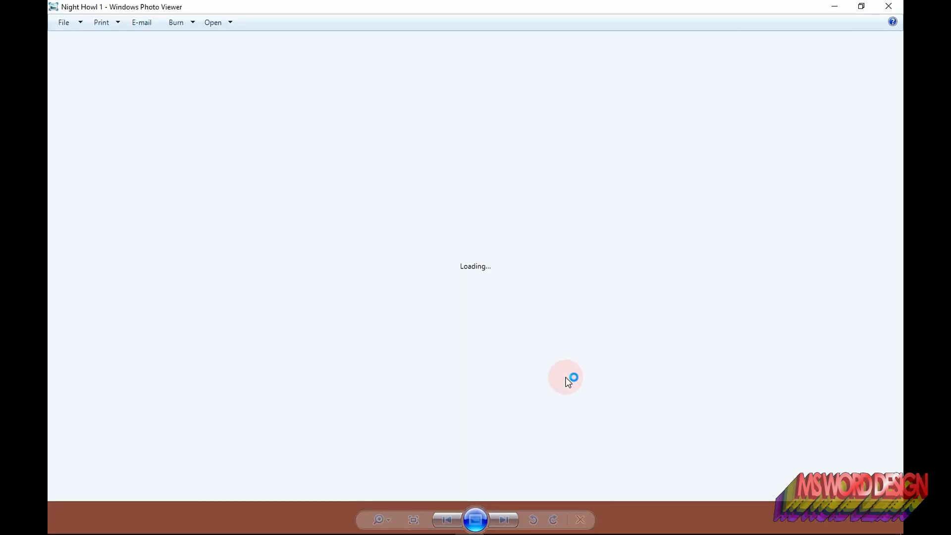
key("super+Right")
Compare the original Night Howl image with the new Night Howl 1 image side by side.
left_click(406, 230)
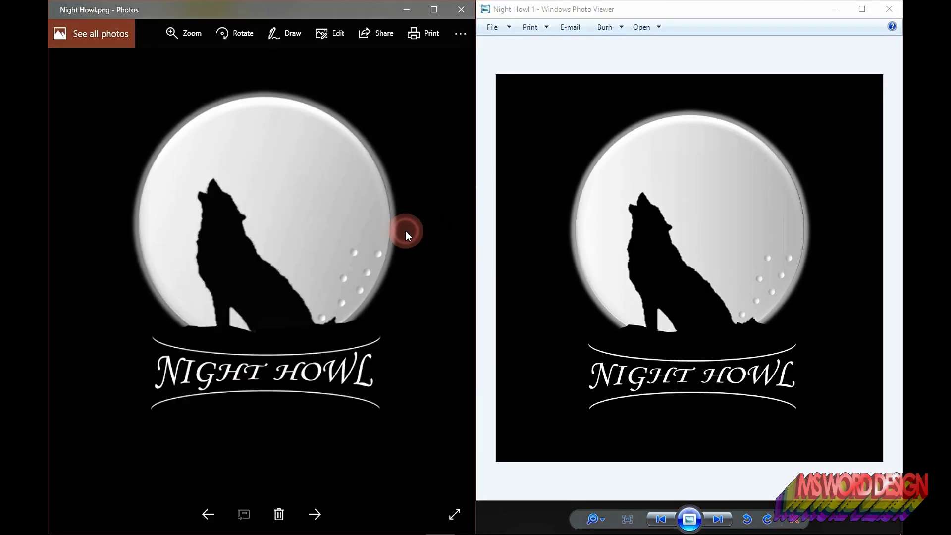
left_click(711, 241)
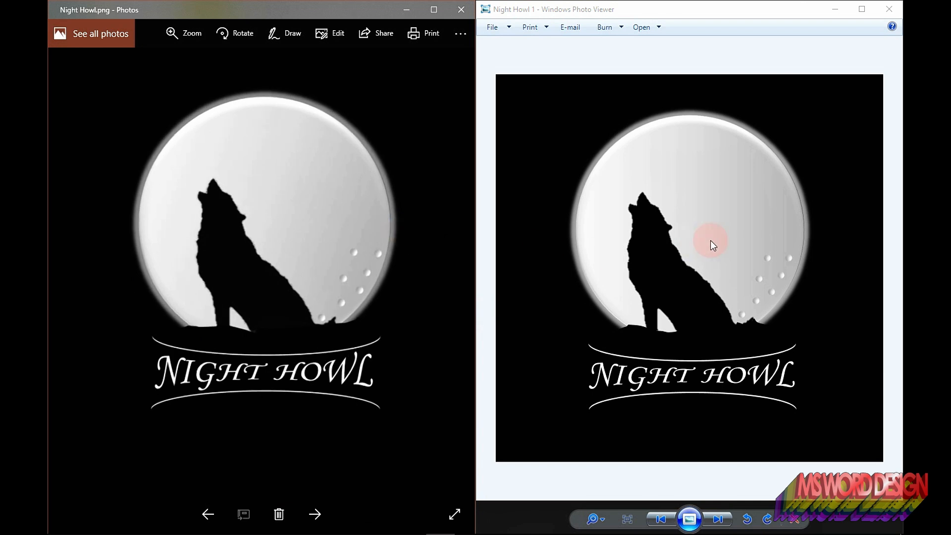
left_click(224, 130)
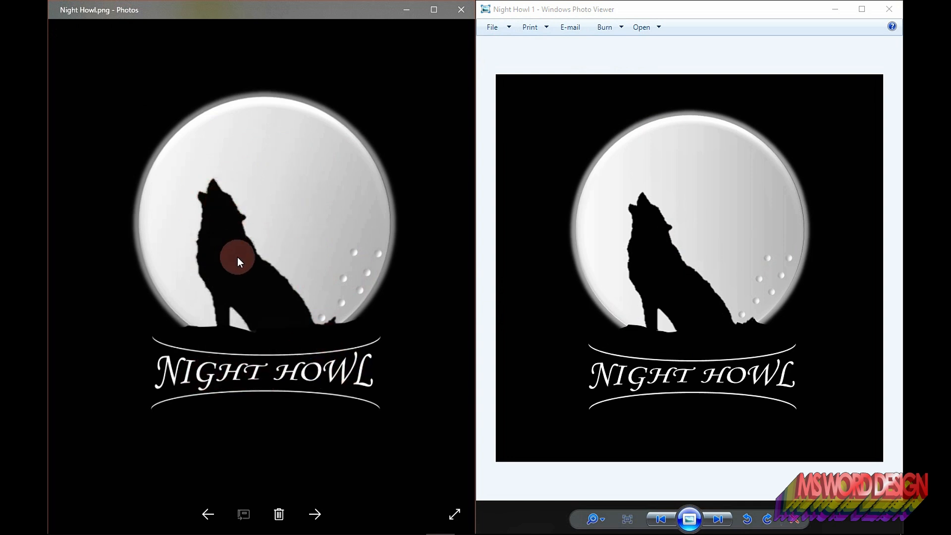
left_click(685, 245)
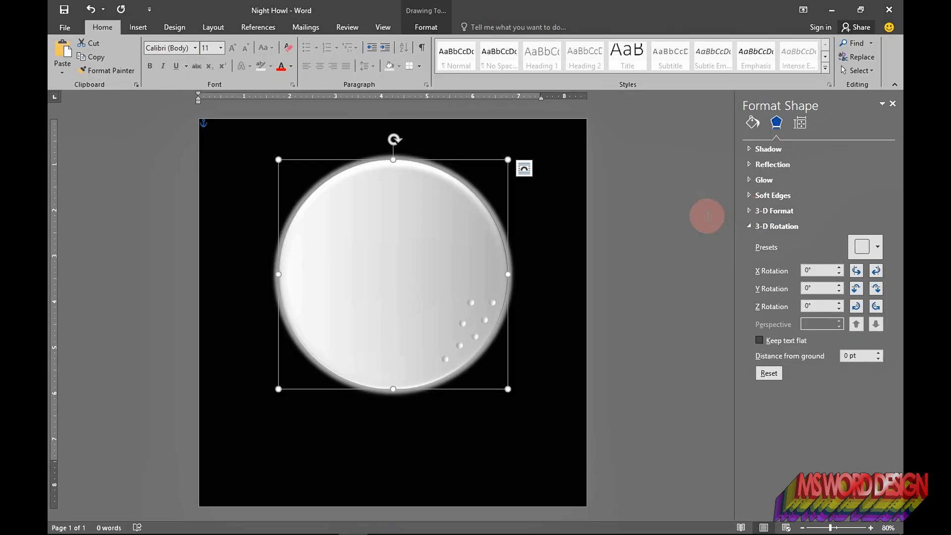
In Word, insert the howling wolf photo from the MS WORD DESIGN folder on the Desktop onto the moon page.
left_click(700, 213)
left_click(138, 27)
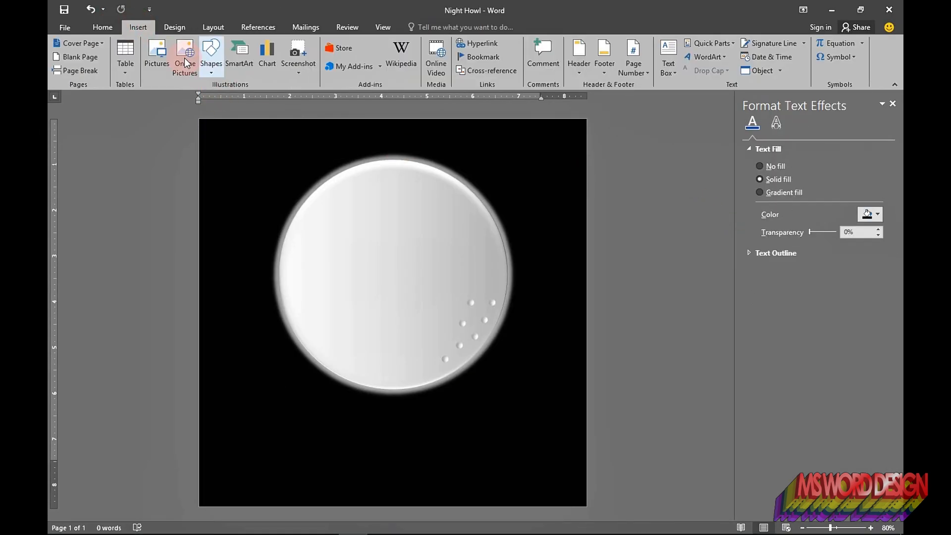
left_click(157, 55)
left_click(96, 192)
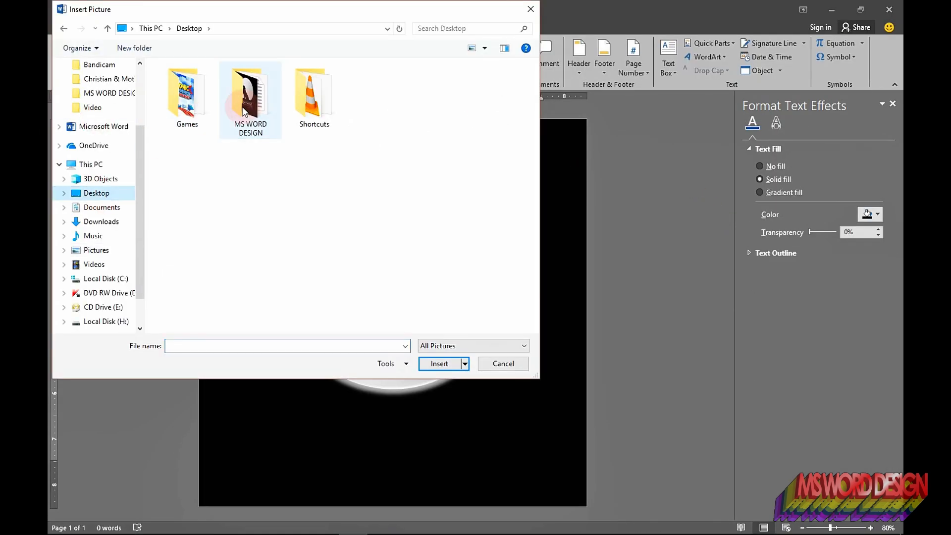
double_click(251, 96)
left_click(250, 95)
key("Return")
left_click(332, 129)
key("Escape")
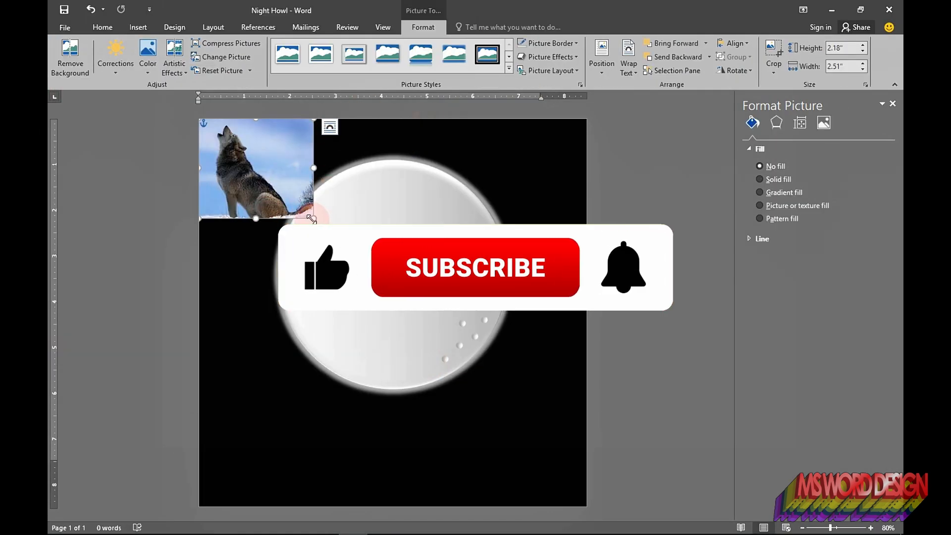
Resize the wolf picture to a height of 3.31" with the aspect ratio unlocked.
left_click_drag(327, 228, 411, 302)
right_click(343, 226)
left_click(391, 436)
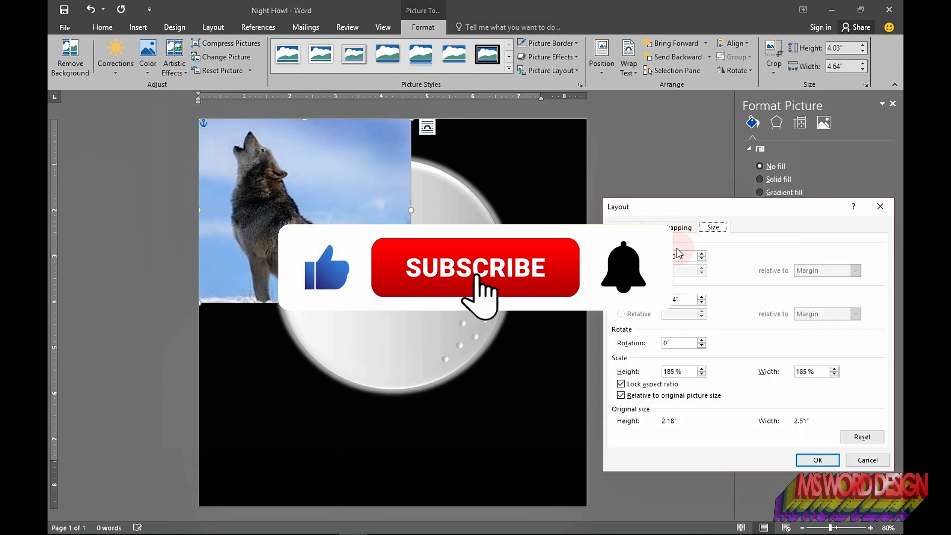
type("3.31")
left_click(666, 307)
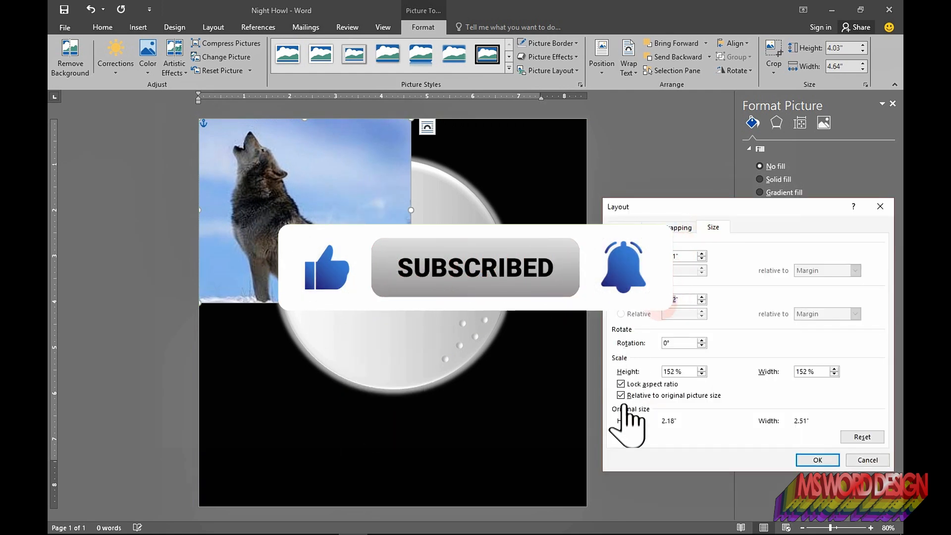
left_click(624, 383)
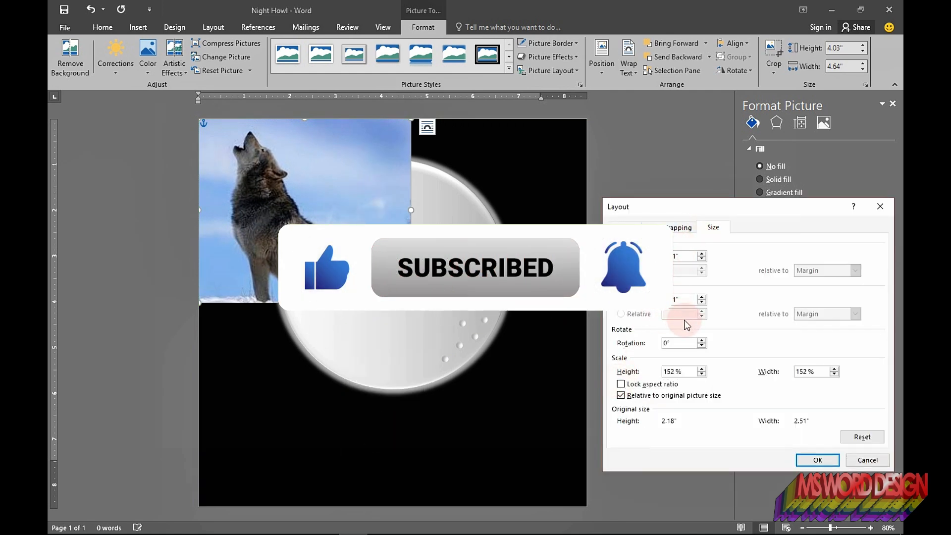
left_click(818, 459)
Remove the wolf picture's background, extending the kept area vertically to cover the whole animal down to its feet.
left_click(70, 57)
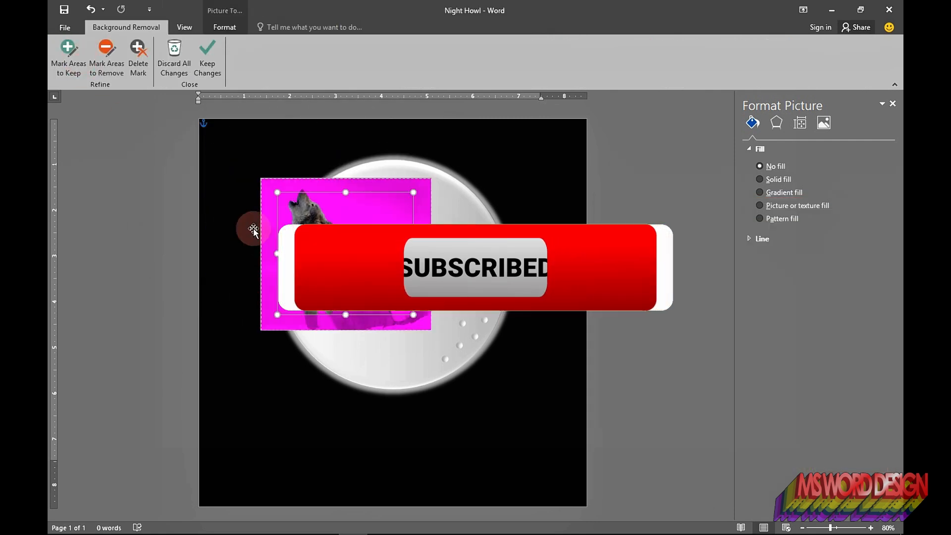
left_click_drag(345, 315, 346, 330)
left_click_drag(345, 192, 345, 185)
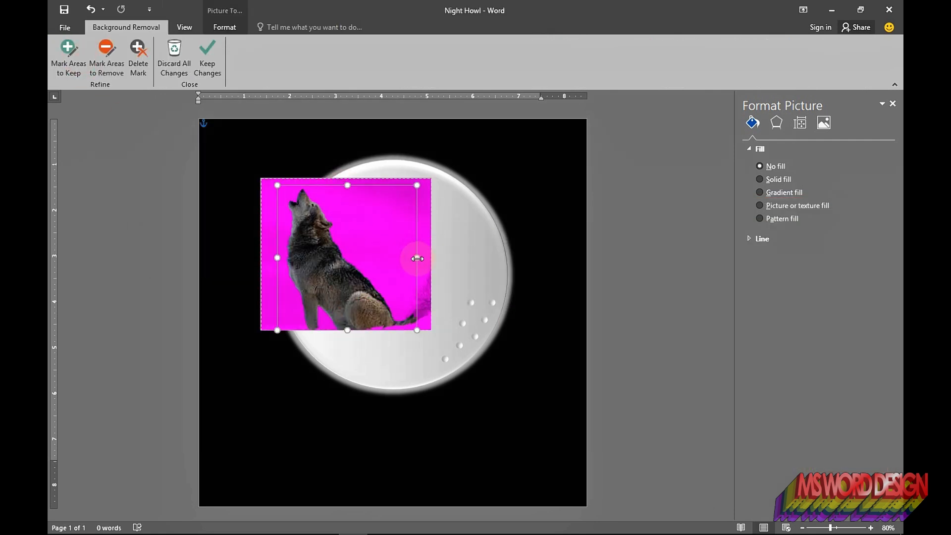
left_click(204, 63)
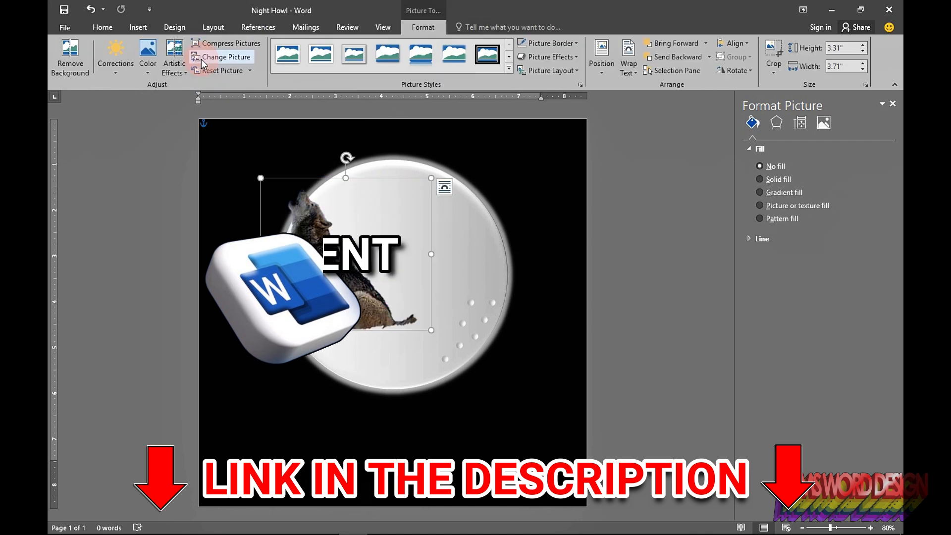
Turn the wolf into a black silhouette with sharpness 25%, contrast 100% and brightness -50%.
left_click(823, 124)
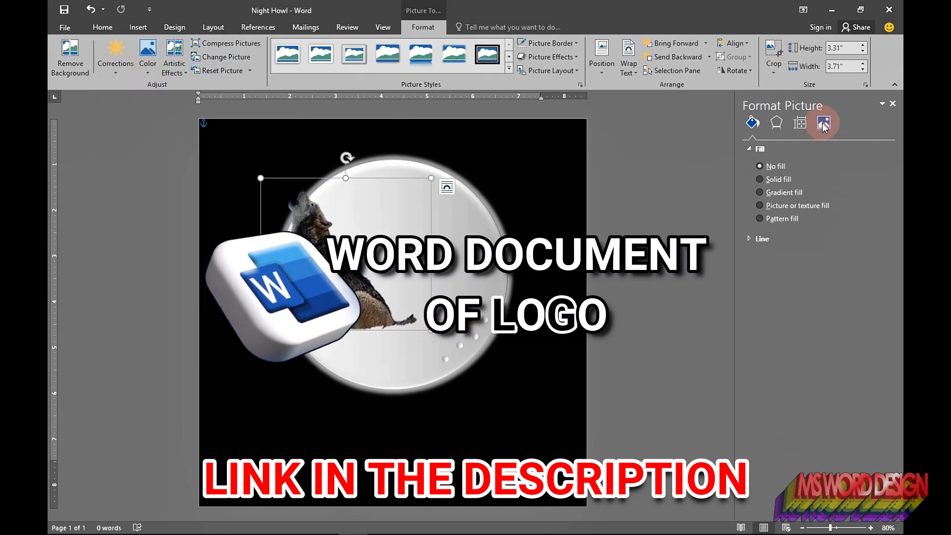
left_click(750, 149)
left_click(875, 178)
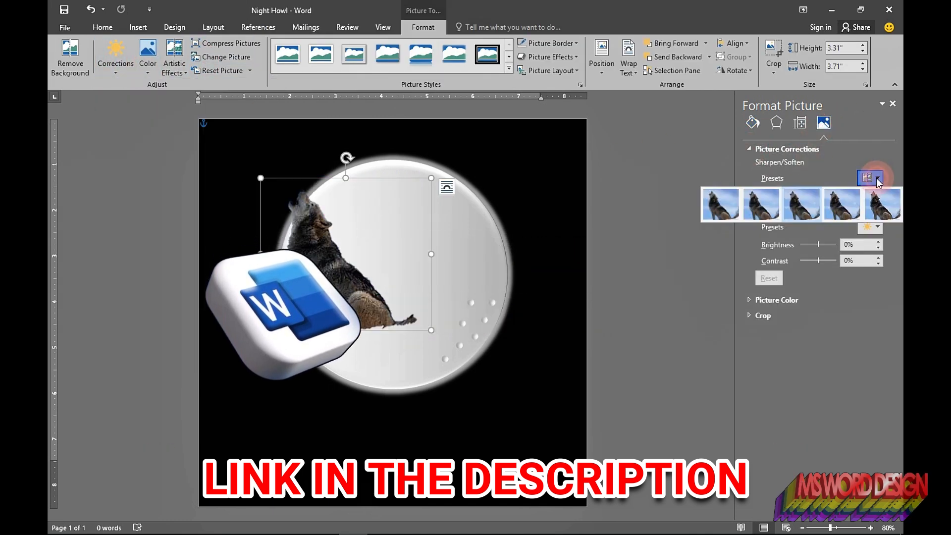
left_click(842, 203)
left_click_drag(818, 261, 836, 260)
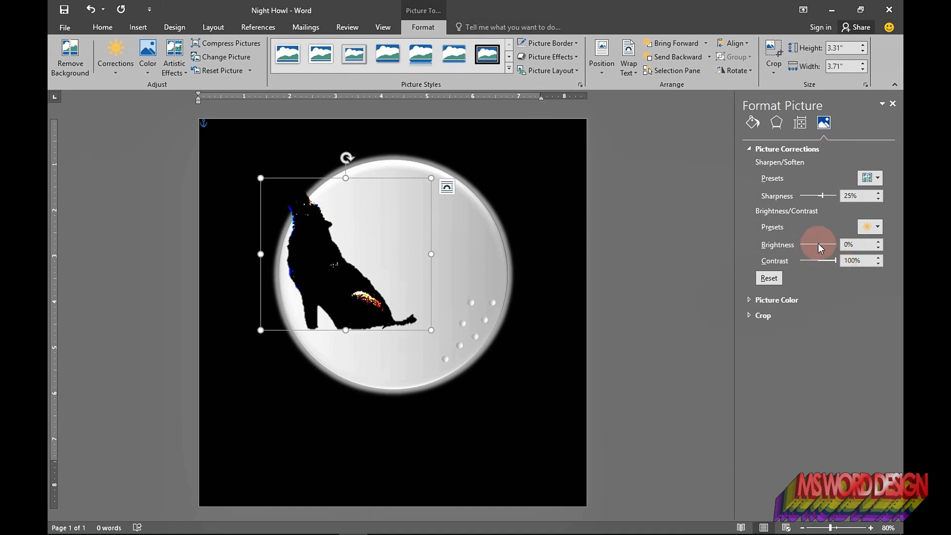
type("-50")
key("Return")
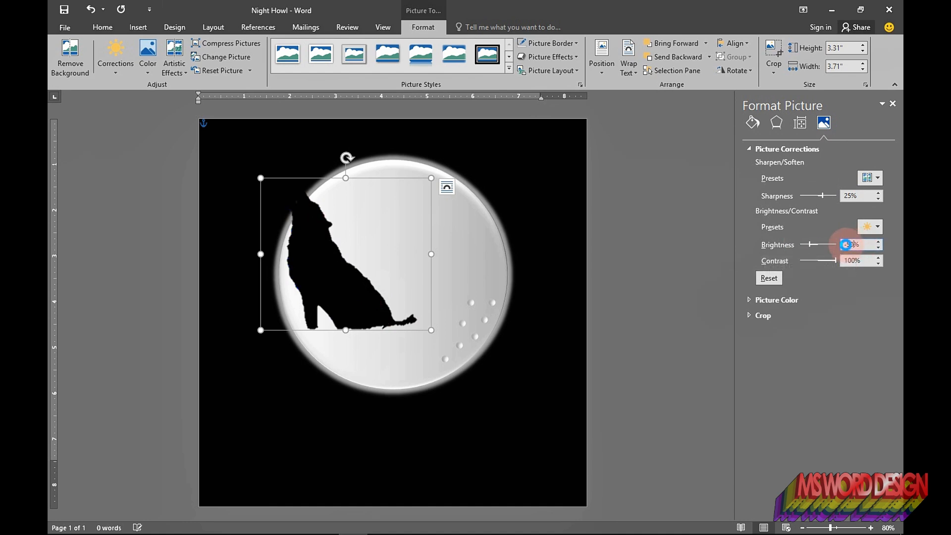
left_click(748, 149)
Position the wolf silhouette over the lower middle of the moon and rework its background removal.
left_click_drag(426, 206, 389, 420)
left_click_drag(398, 346, 377, 341)
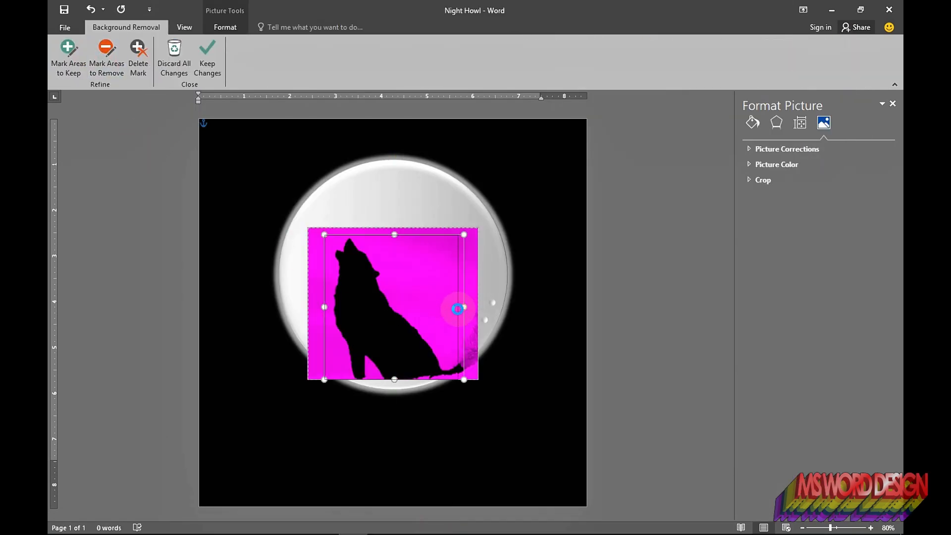
left_click(303, 177)
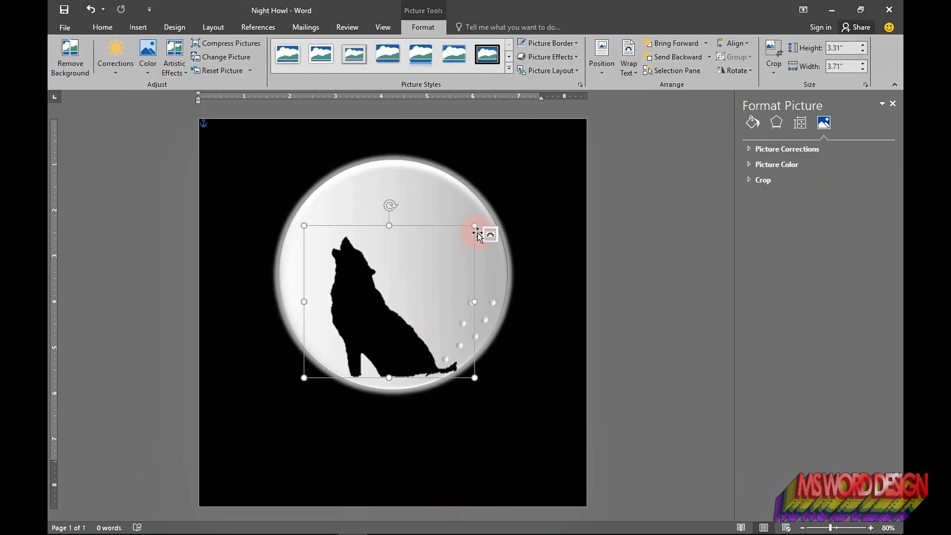
left_click(489, 234)
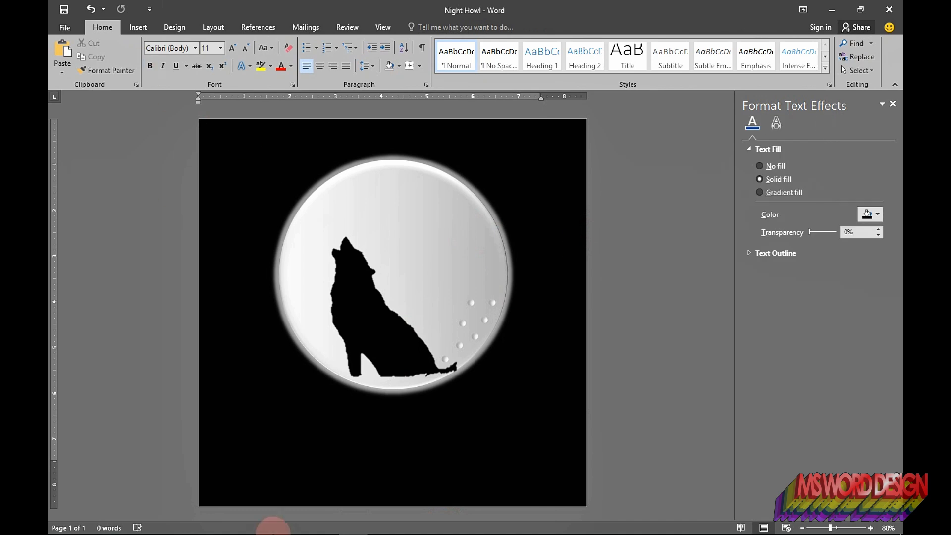
Check the finished Night Howl image, and draw a ground shape under the wolf's feet across the moon's lower edge.
left_click(434, 524)
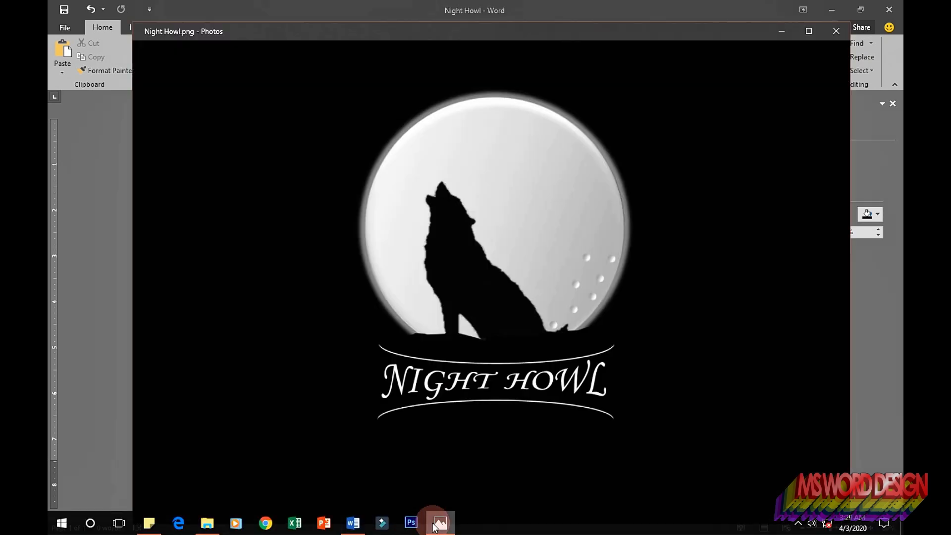
left_click(138, 28)
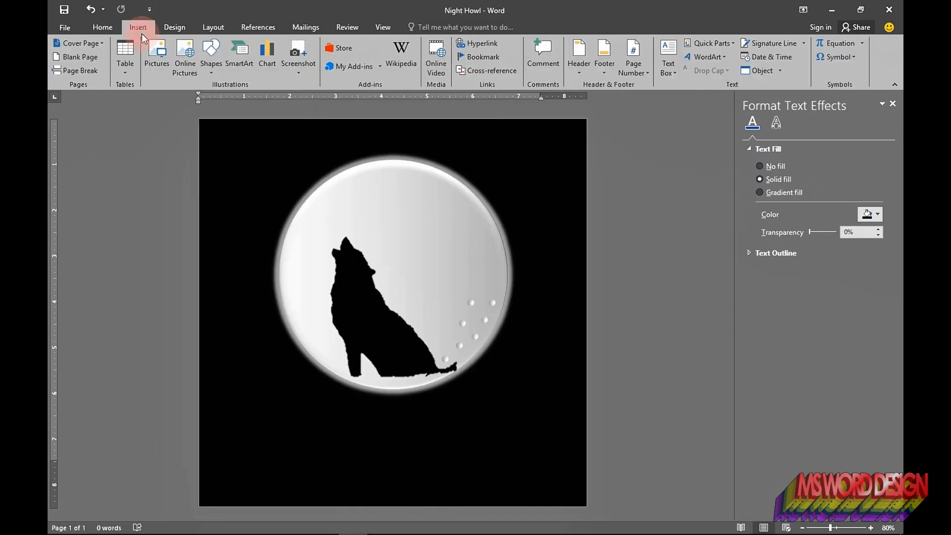
left_click(211, 59)
left_click(324, 98)
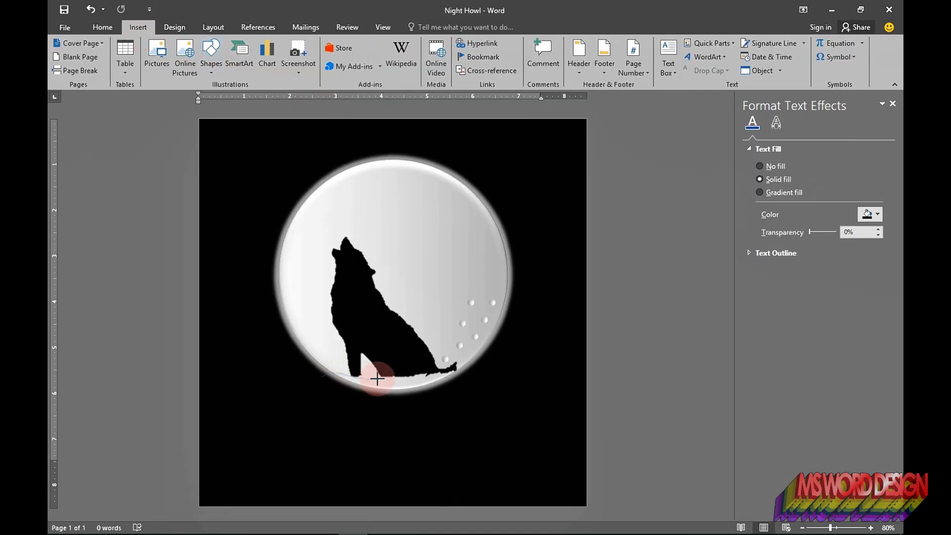
mouse_move(505, 372)
left_mouse_down()
mouse_move(491, 439)
mouse_move(403, 458)
mouse_move(302, 401)
mouse_move(319, 377)
left_mouse_up()
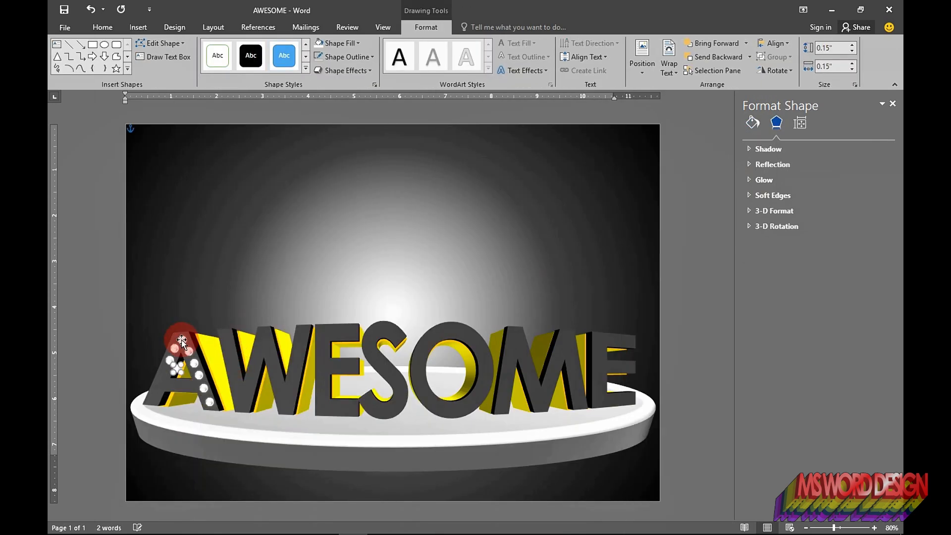
In the AWESOME document, duplicate the small white bulb circles and place the copies along the strokes of the letters.
left_click_drag(176, 368, 165, 372)
key("ctrl+d")
left_click_drag(172, 380, 161, 383)
key("ctrl+d")
left_click(204, 389, "shift")
mouse_move(169, 392)
left_mouse_down()
mouse_move(157, 395)
mouse_move(239, 391)
mouse_move(236, 357)
mouse_move(292, 376)
mouse_move(307, 347)
left_mouse_up()
key("ctrl+d")
key("ctrl+d")
key("ctrl+d")
key("ctrl+d")
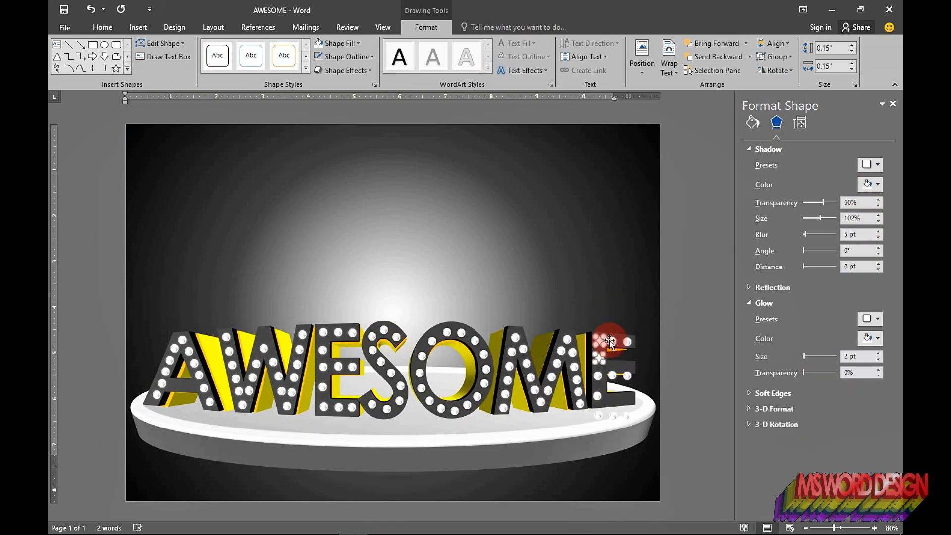
left_click_drag(615, 329, 604, 403)
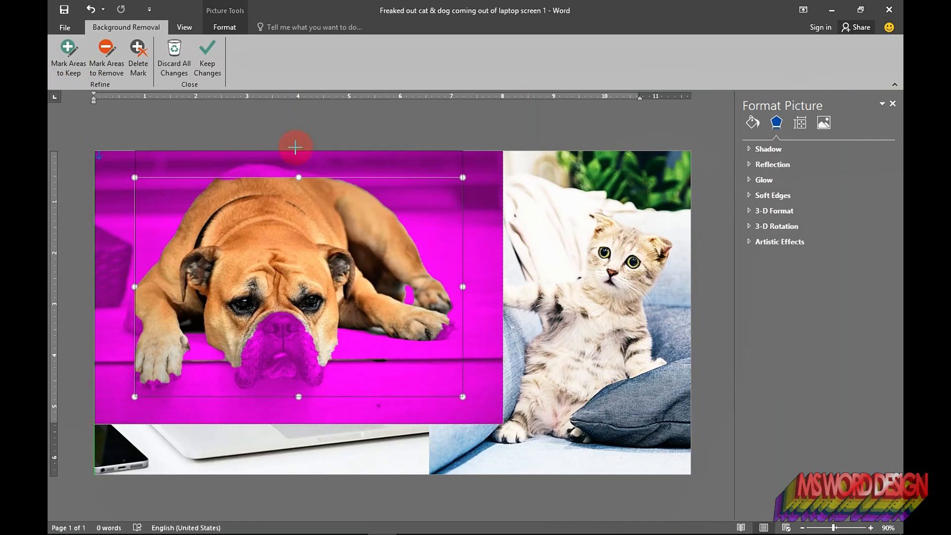
In the Freaked out cat & dog document, mark the bulldog's muzzle and front paw as areas to keep.
left_click(69, 57)
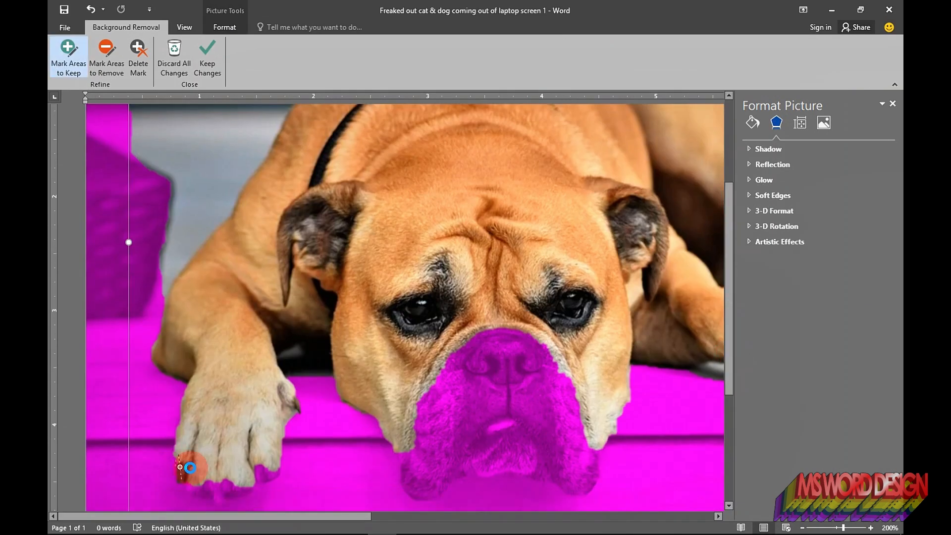
left_click_drag(473, 349, 448, 420)
left_click_drag(510, 349, 545, 416)
left_click_drag(176, 460, 193, 490)
left_click_drag(270, 469, 278, 459)
Refine the bulldog's background removal by marking surrounding areas to remove and the area along its back and hind leg.
left_click(107, 57)
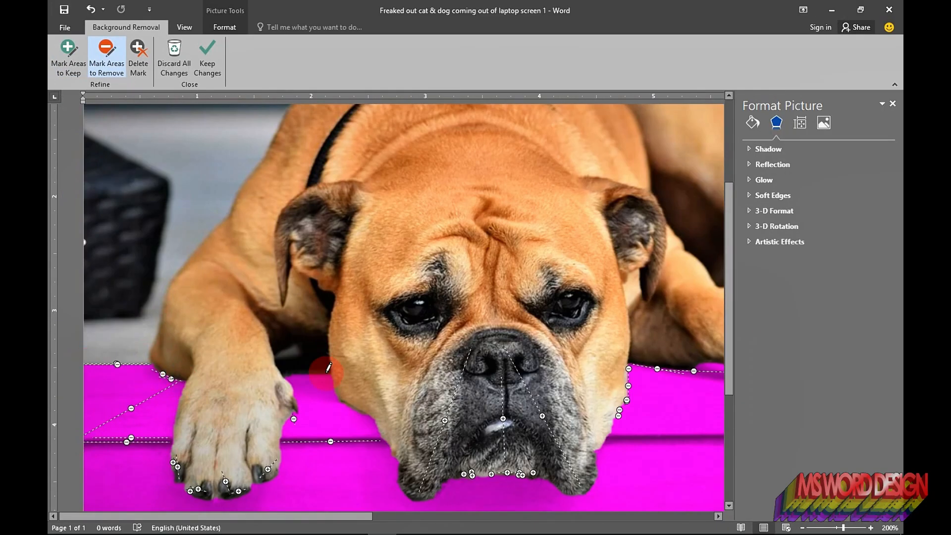
left_click(68, 57)
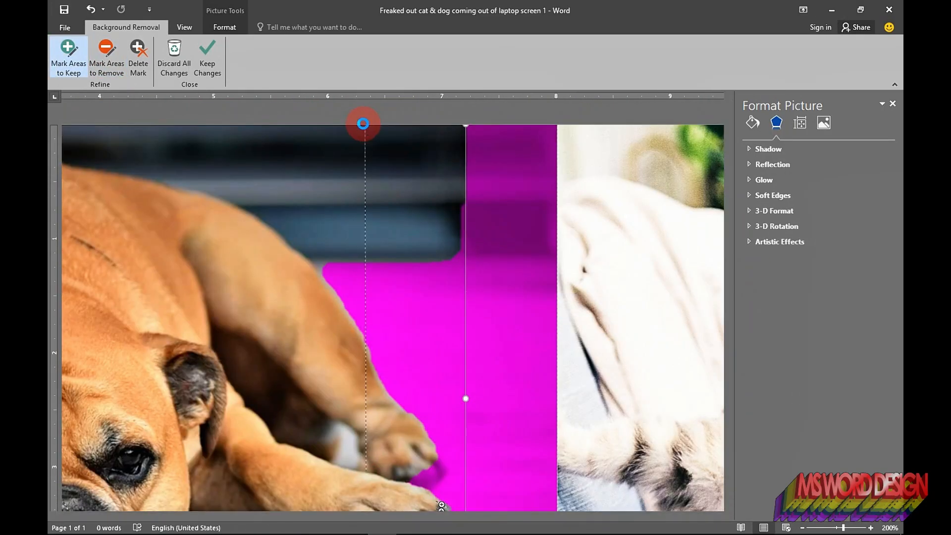
left_click_drag(331, 260, 365, 298)
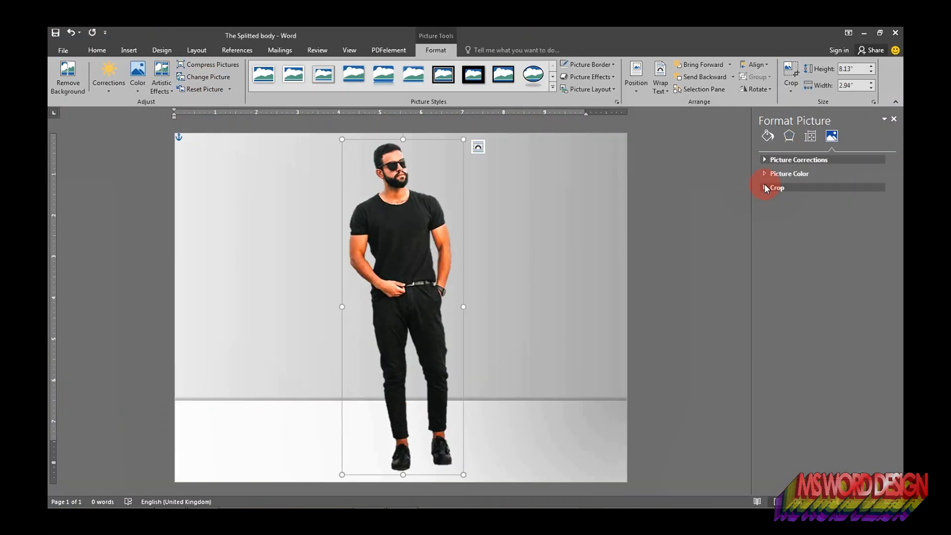
In The Splitted body document, open the crop settings for the standing man's picture.
left_click(768, 188)
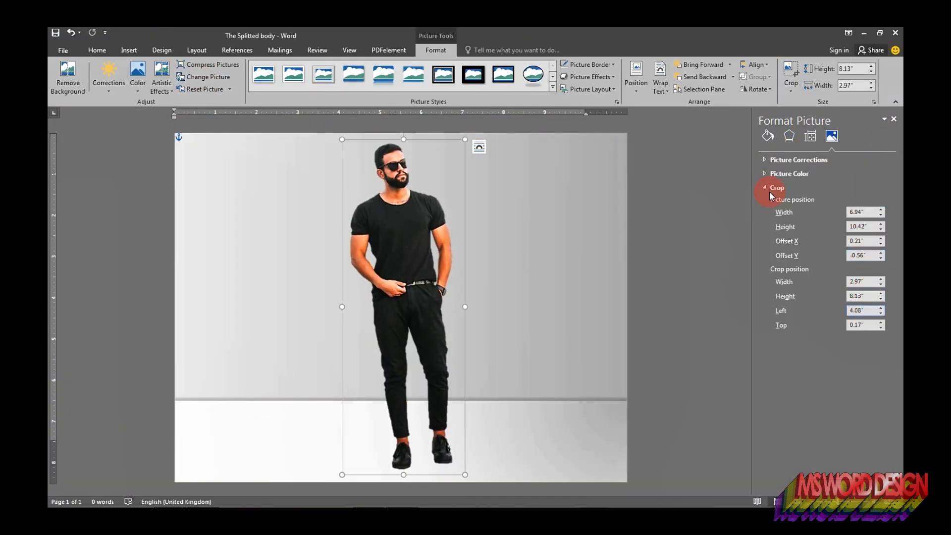